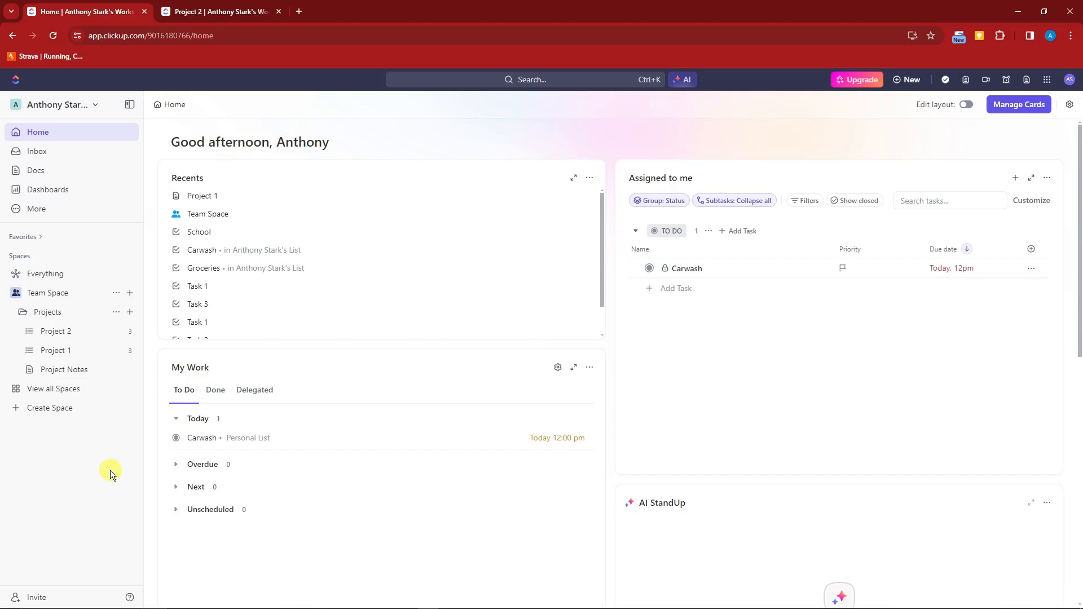
Open the workspace's Upgrade page in a new tab and view its Billing Settings plans.
left_click(95, 107)
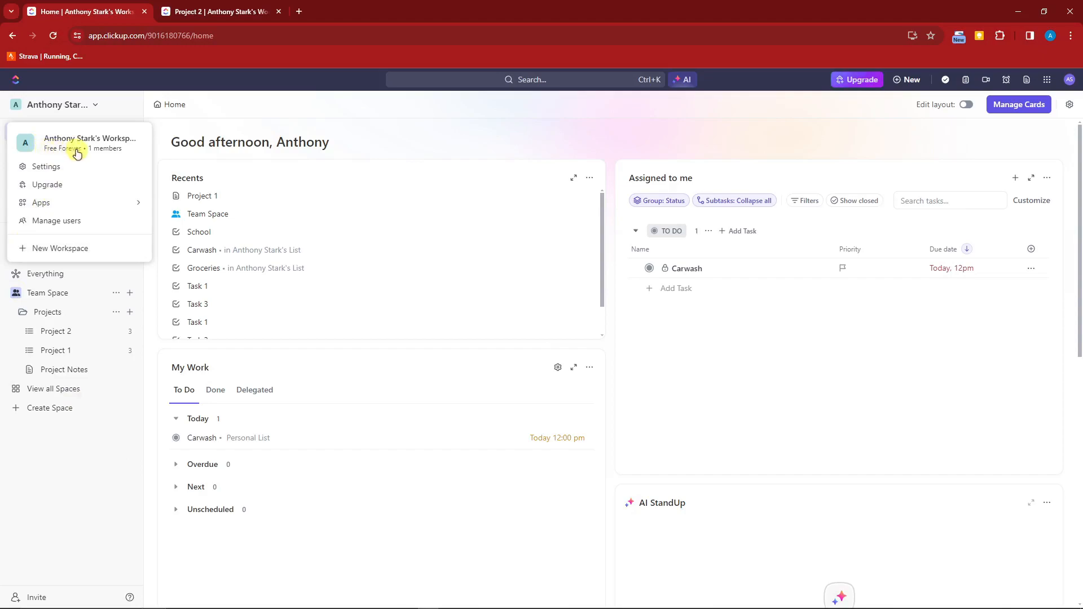
left_click(66, 514)
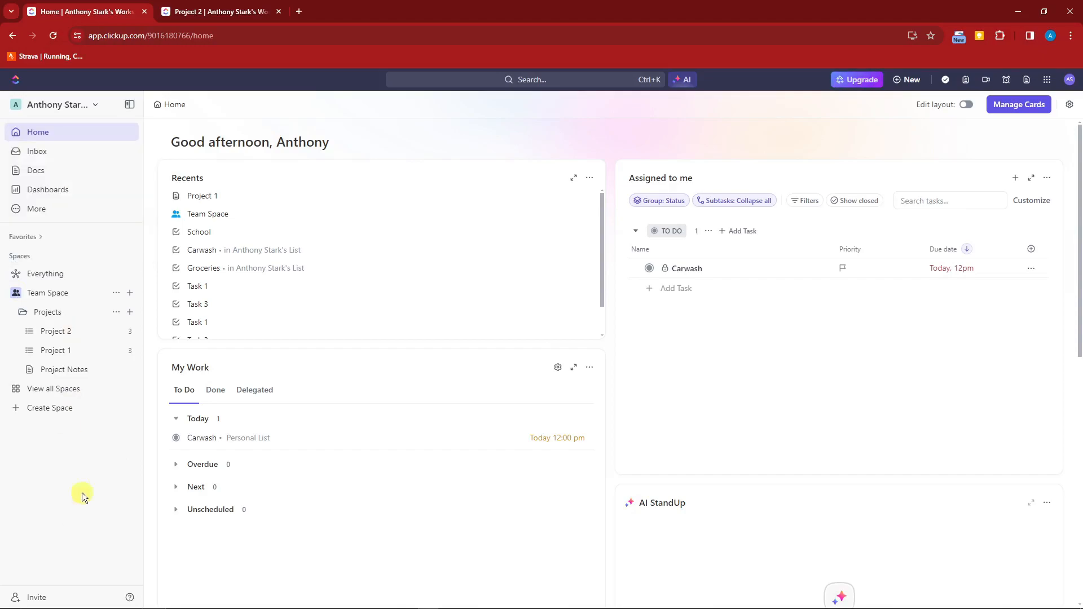
right_click(847, 82)
left_click(871, 91)
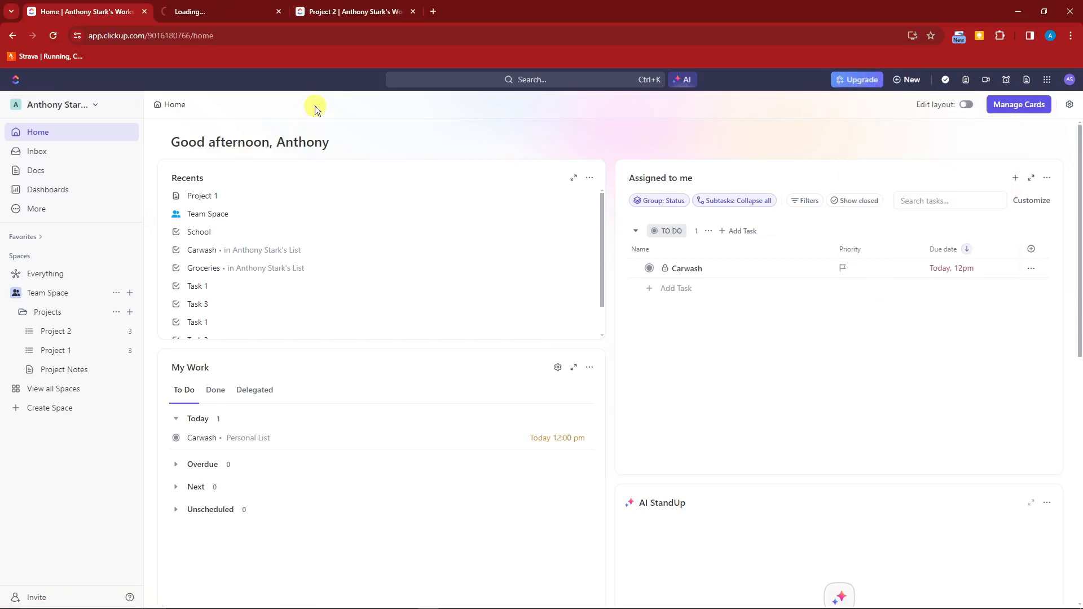
key("ctrl+Tab")
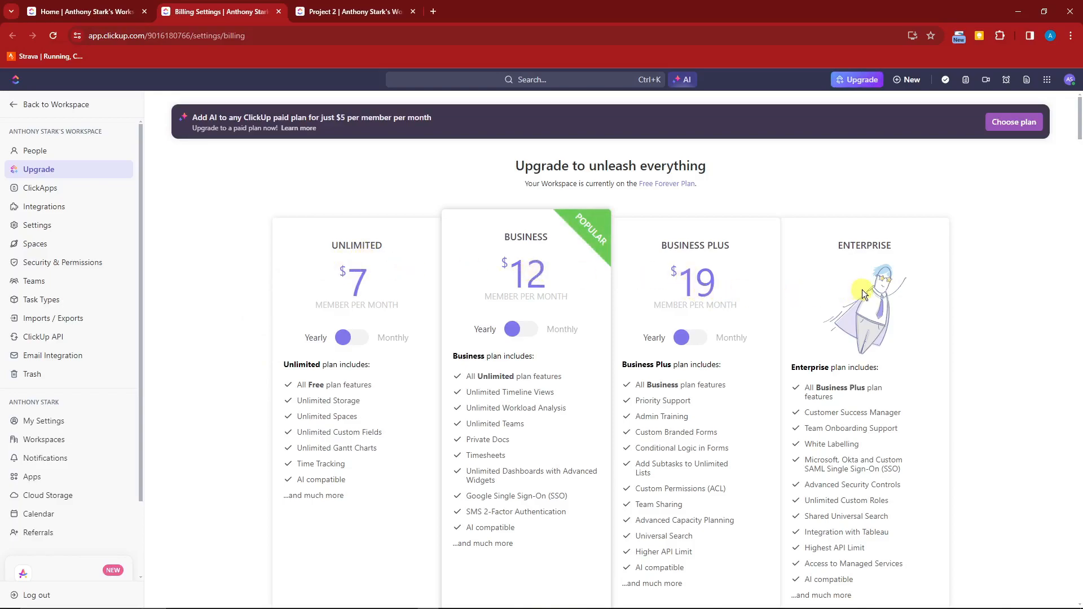
scroll(865, 293, "down", 13)
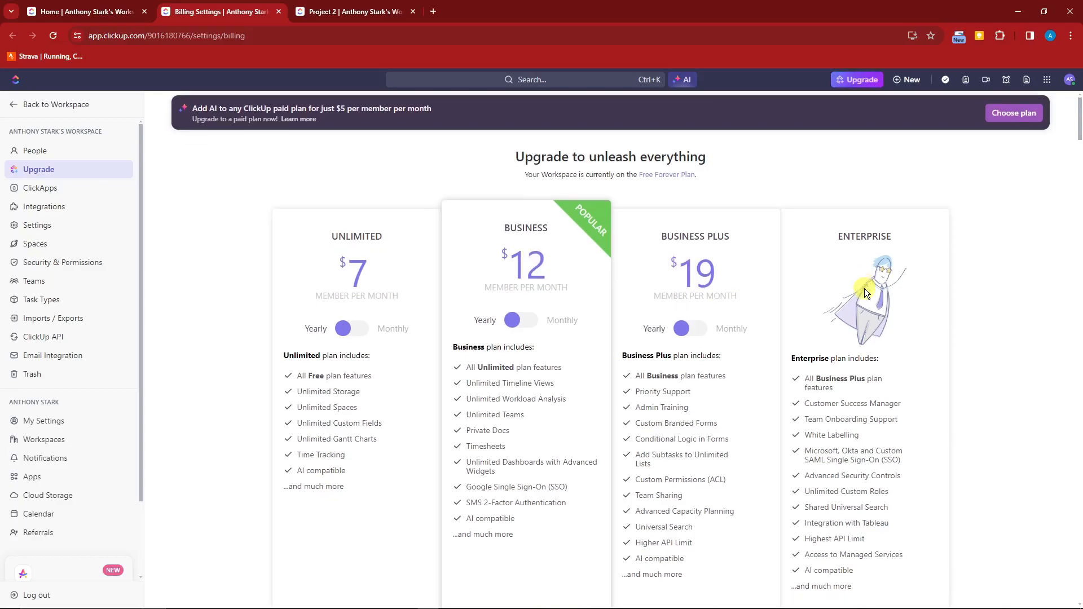
scroll(865, 291, "down", 5)
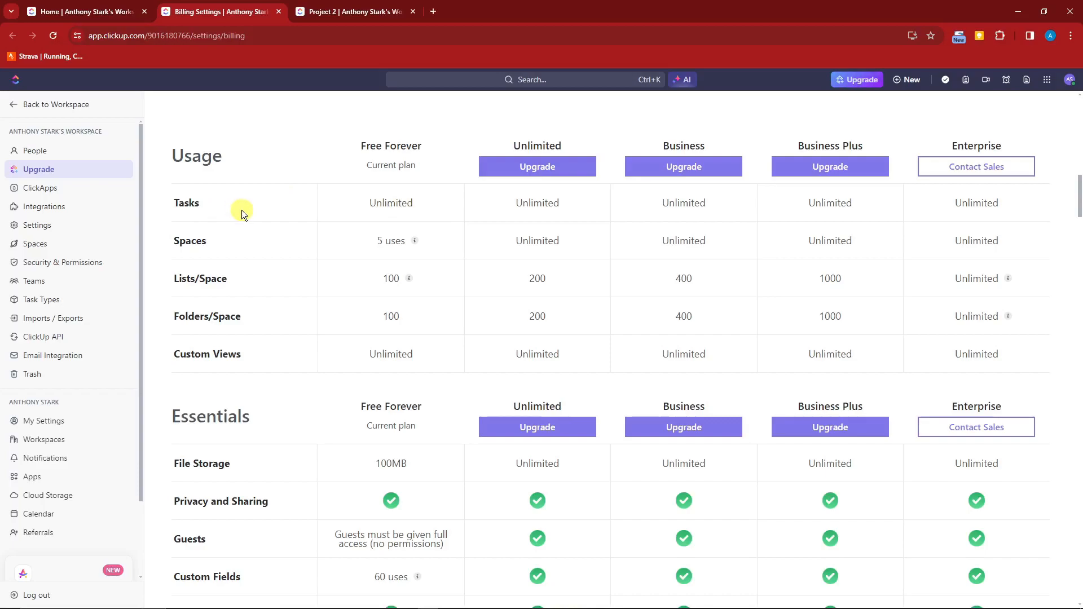
Scroll through the plan comparison table on the Billing Settings page.
scroll(285, 368, "up", 2)
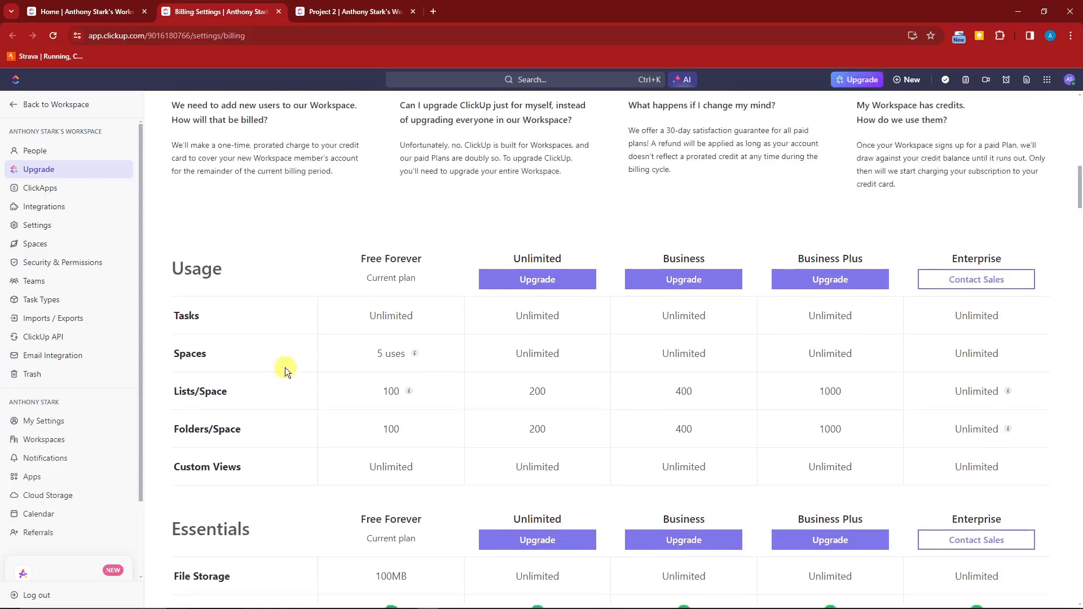
scroll(290, 368, "down", 1)
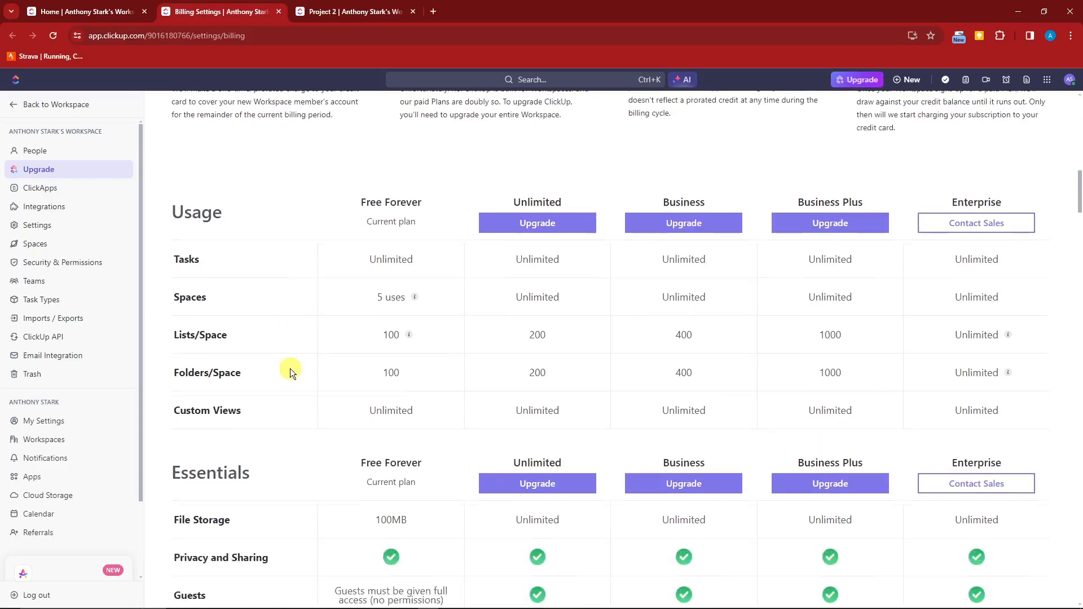
scroll(297, 382, "down", 2)
scroll(305, 389, "up", 4)
scroll(321, 402, "down", 1)
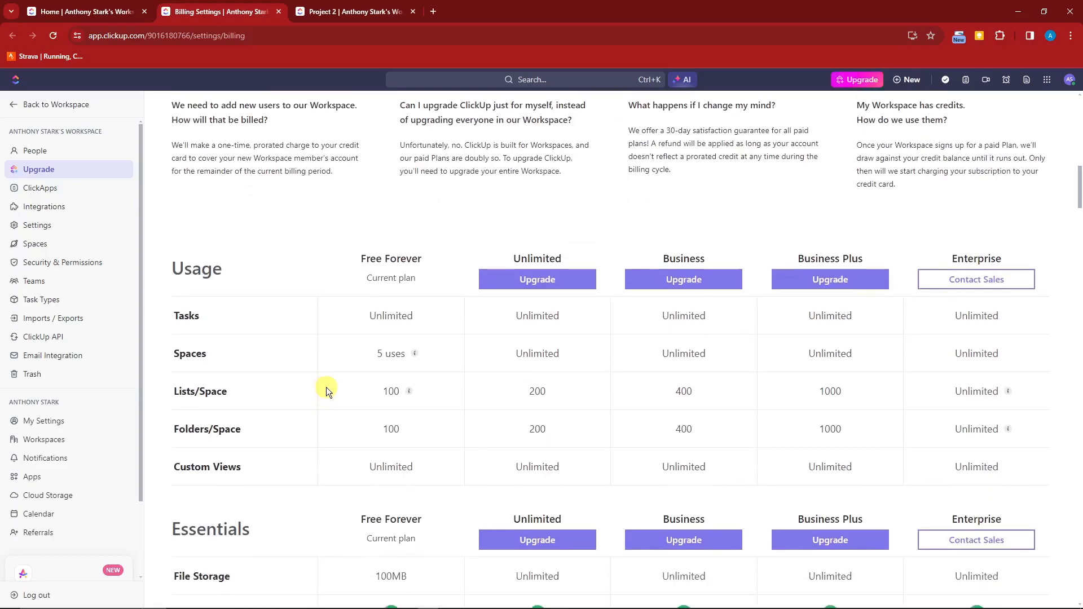
scroll(326, 387, "down", 6)
scroll(334, 397, "up", 5)
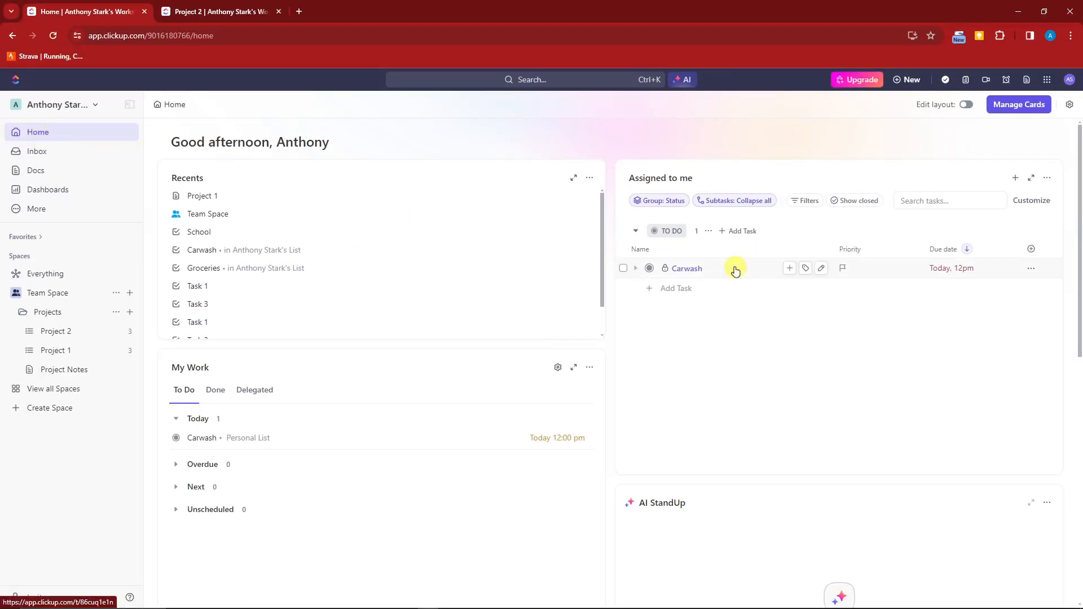
scroll(736, 270, "down", 10)
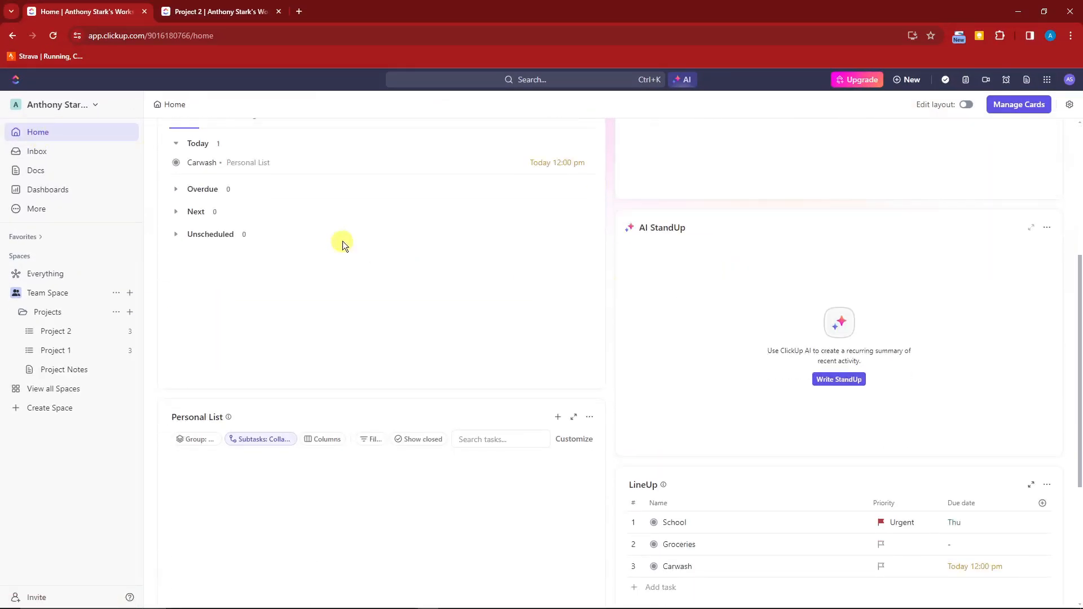
scroll(578, 444, "up", 10)
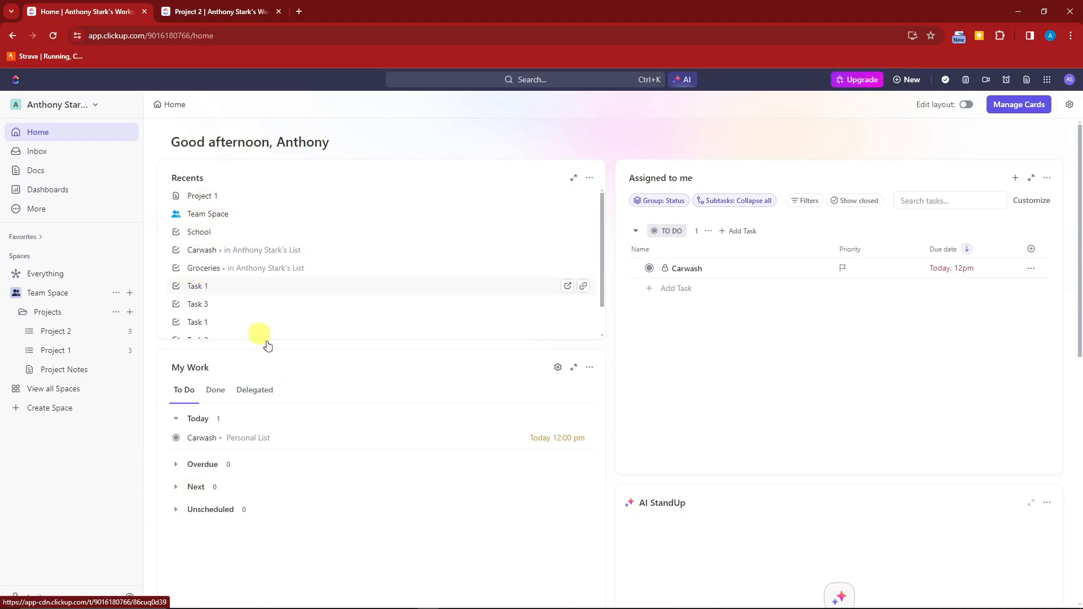
scroll(271, 345, "down", 3)
scroll(278, 358, "down", 6)
scroll(144, 500, "up", 5)
scroll(144, 500, "up", 4)
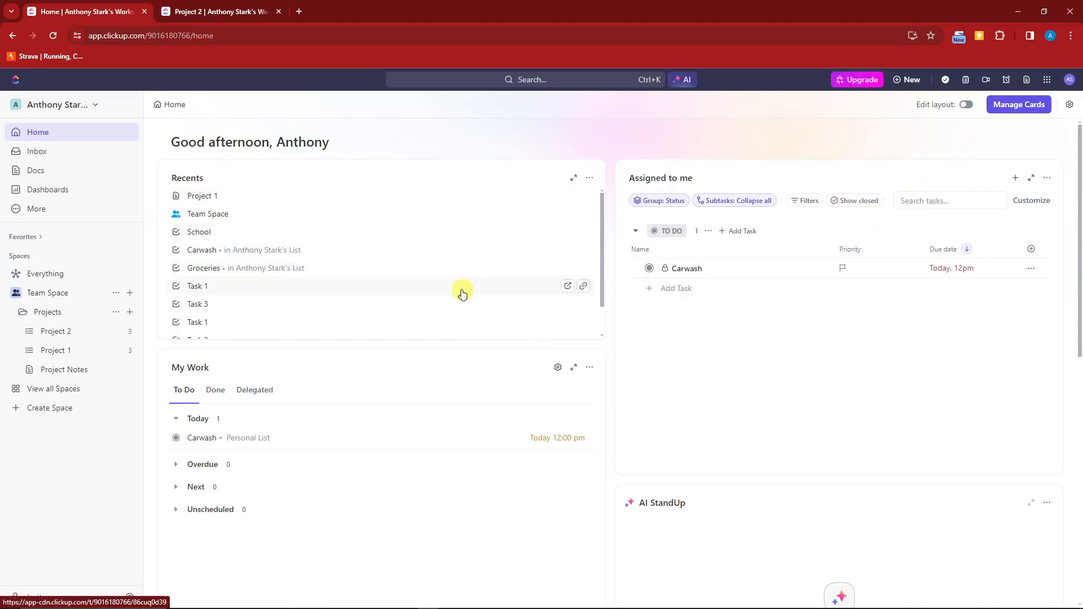
Toggle the Home page greeting off and back on in the layout options.
left_click(1071, 106)
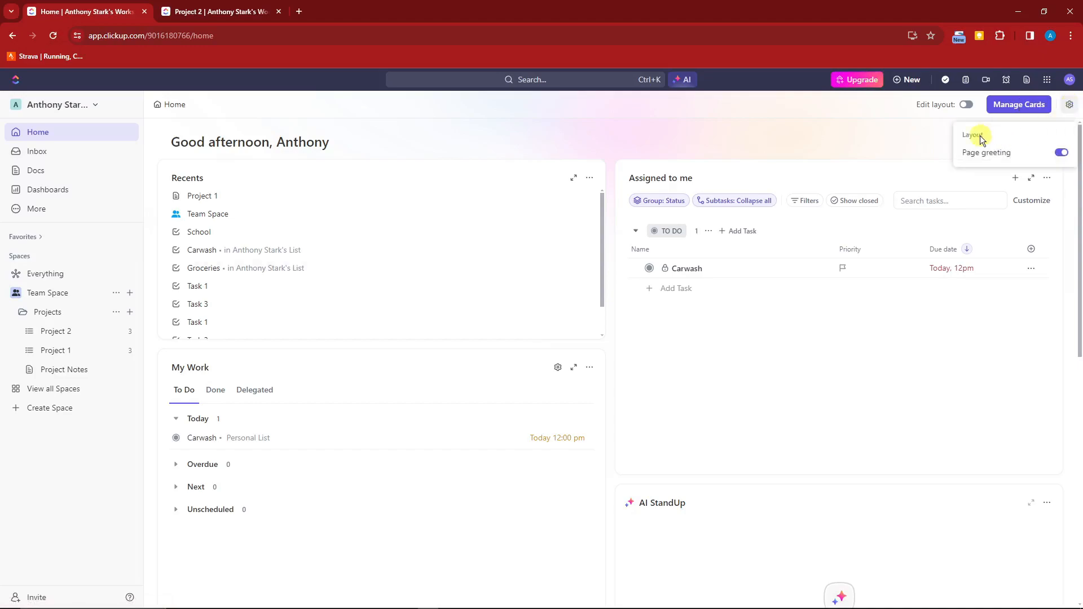
left_click(1063, 153)
left_click(1064, 153)
left_click(790, 161)
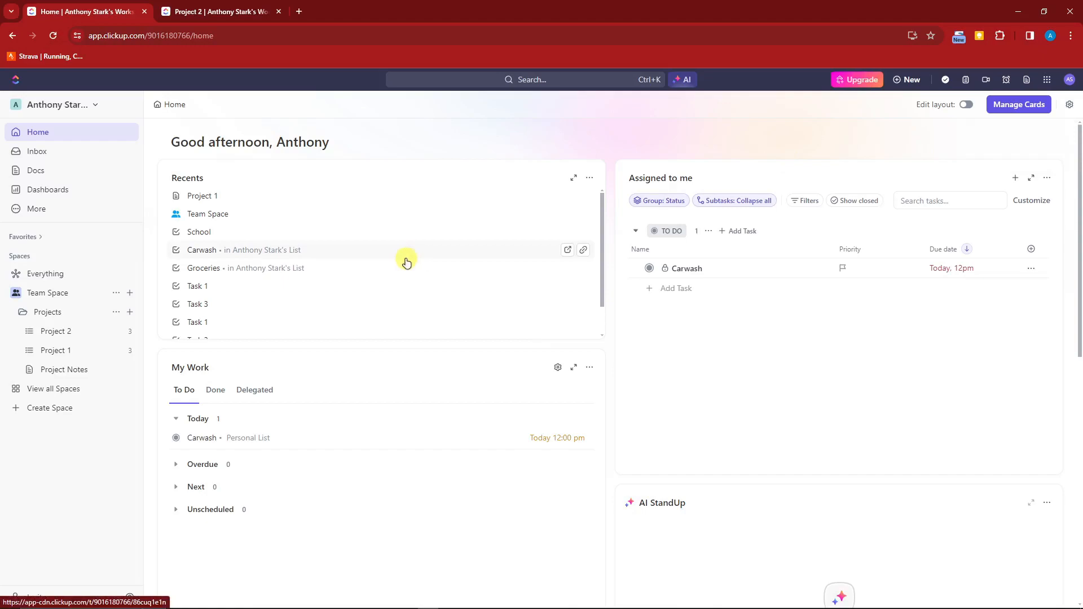
Open Themes from the account profile menu and switch the Dark Mode toggle on.
left_click(1048, 80)
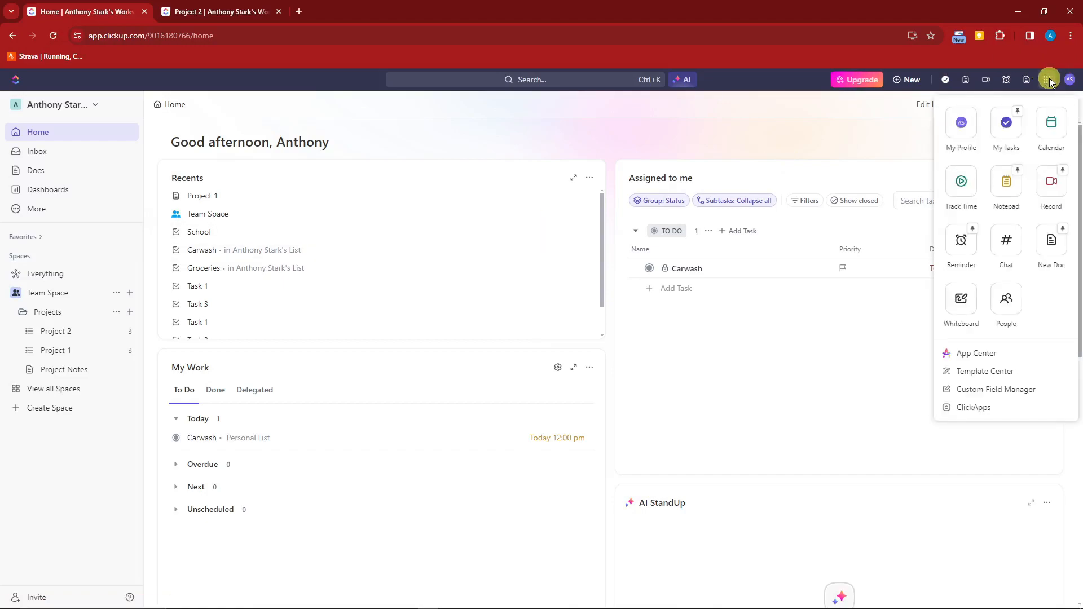
left_click(1048, 80)
left_click(1069, 80)
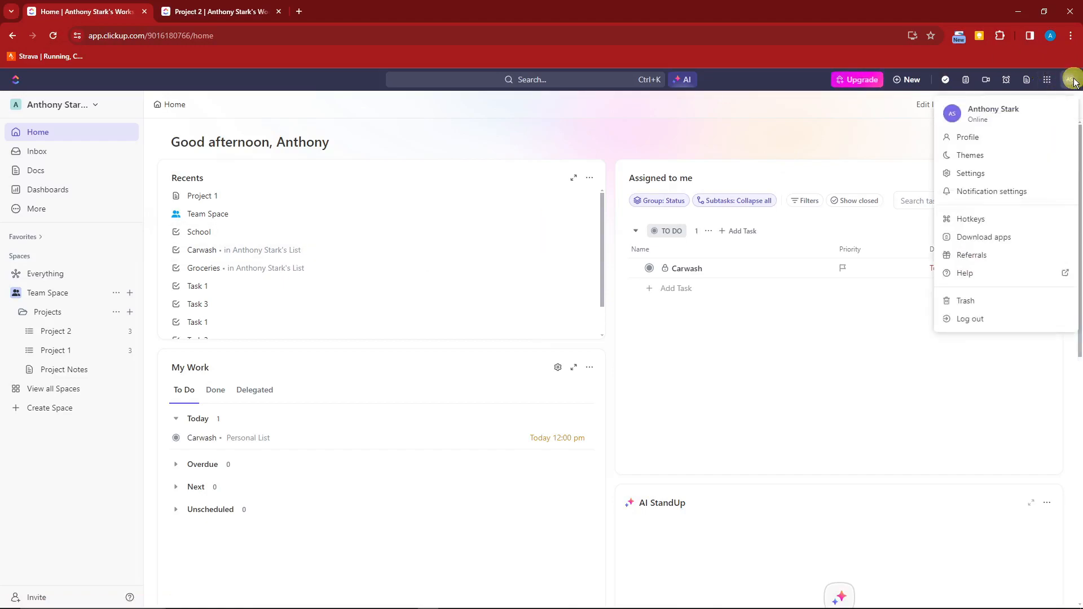
left_click(972, 157)
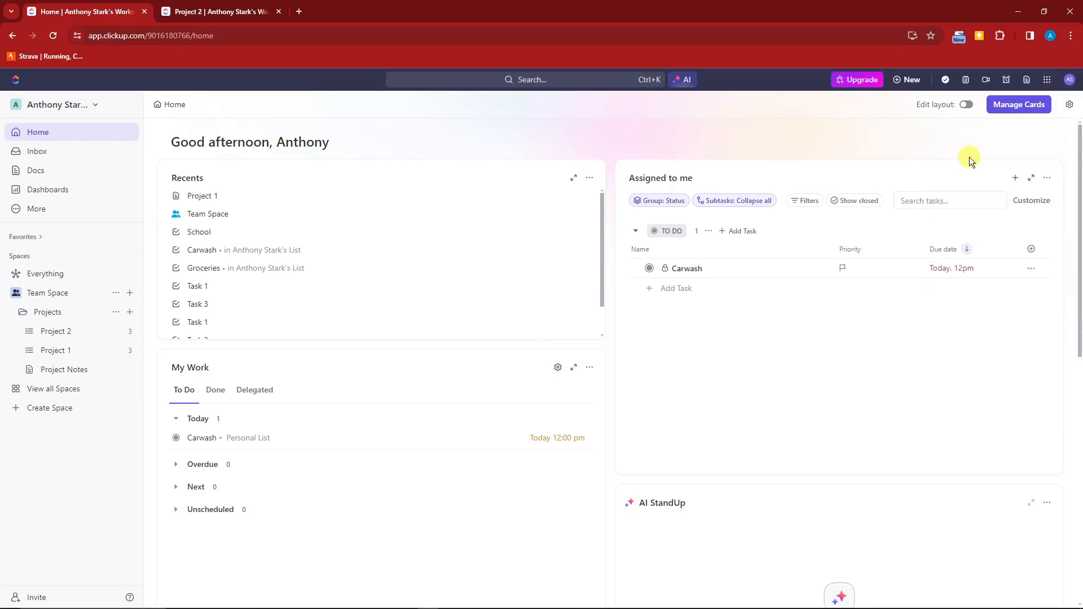
left_click(392, 227)
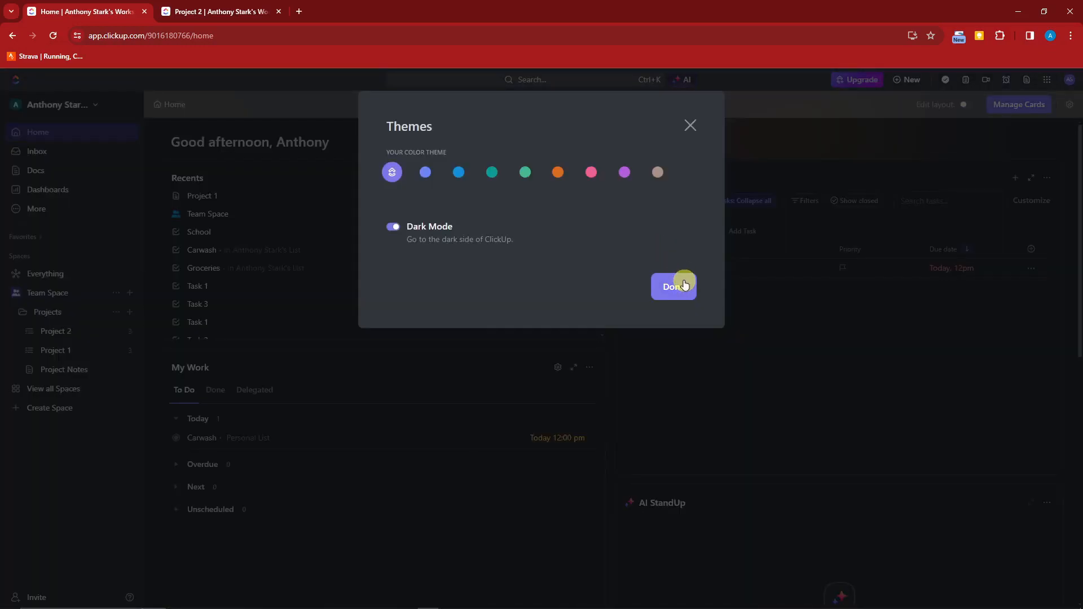
Confirm the Dark Mode theme and close the Themes dialog with Done.
left_click(685, 285)
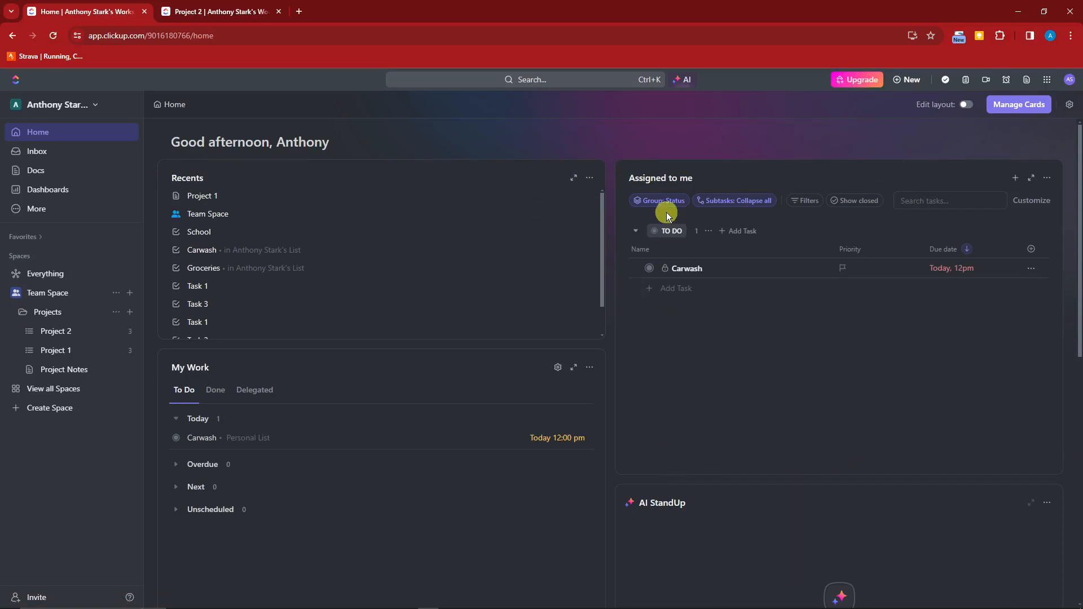
scroll(669, 211, "down", 2)
scroll(251, 140, "down", 3)
scroll(169, 165, "up", 2)
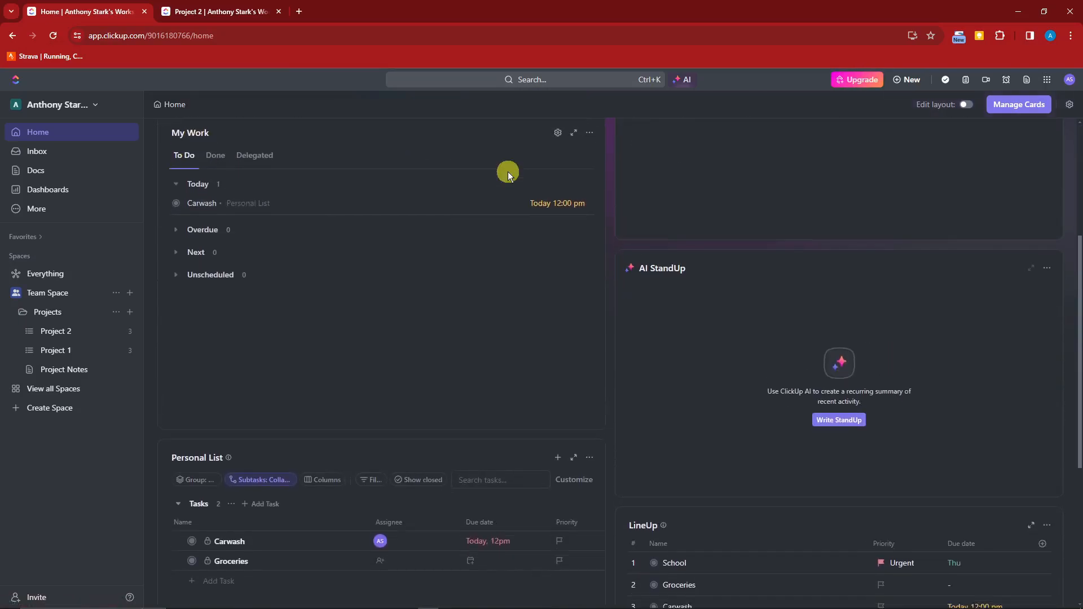
scroll(722, 188, "down", 2)
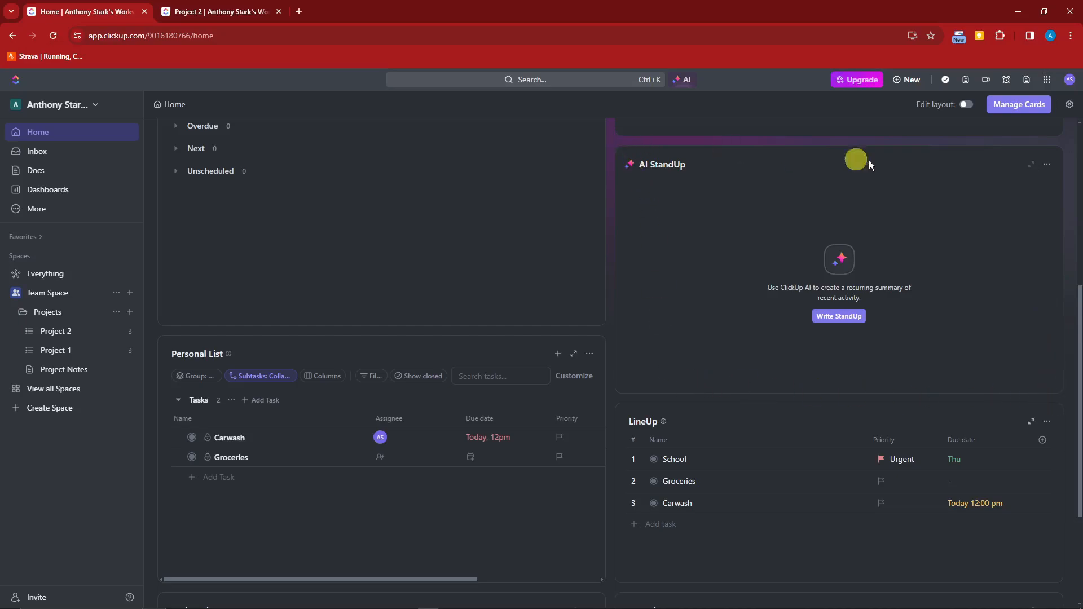
scroll(969, 357, "down", 3)
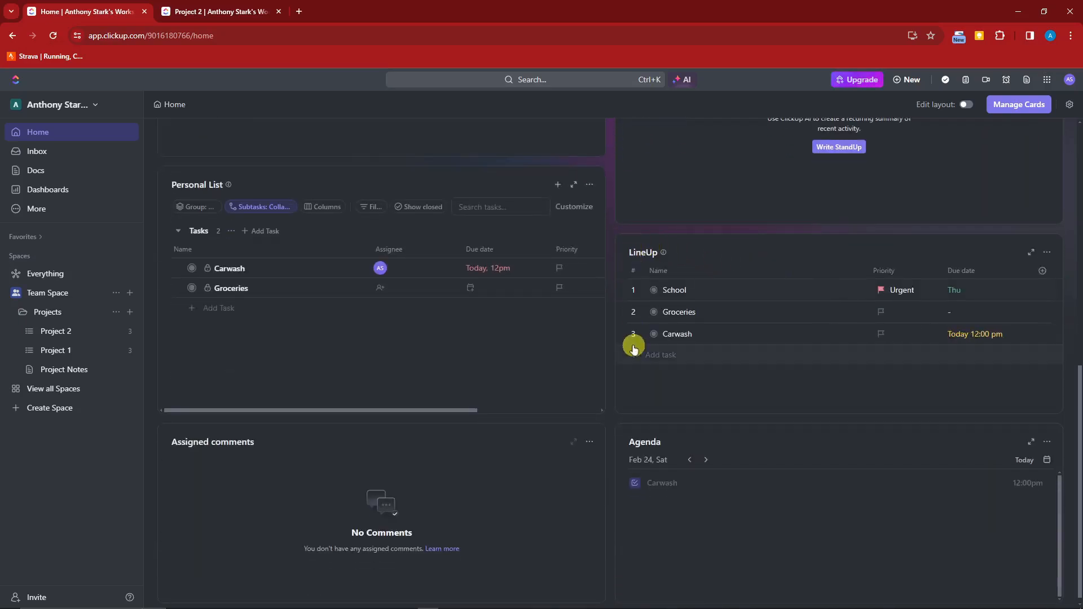
scroll(633, 349, "down", 1)
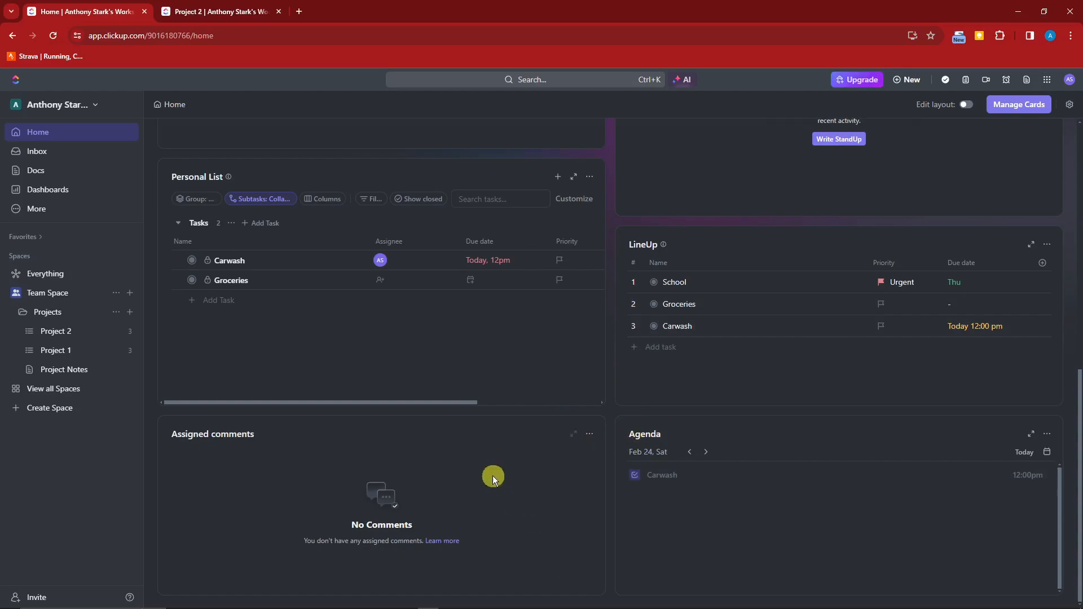
scroll(206, 273, "up", 1)
scroll(440, 293, "down", 1)
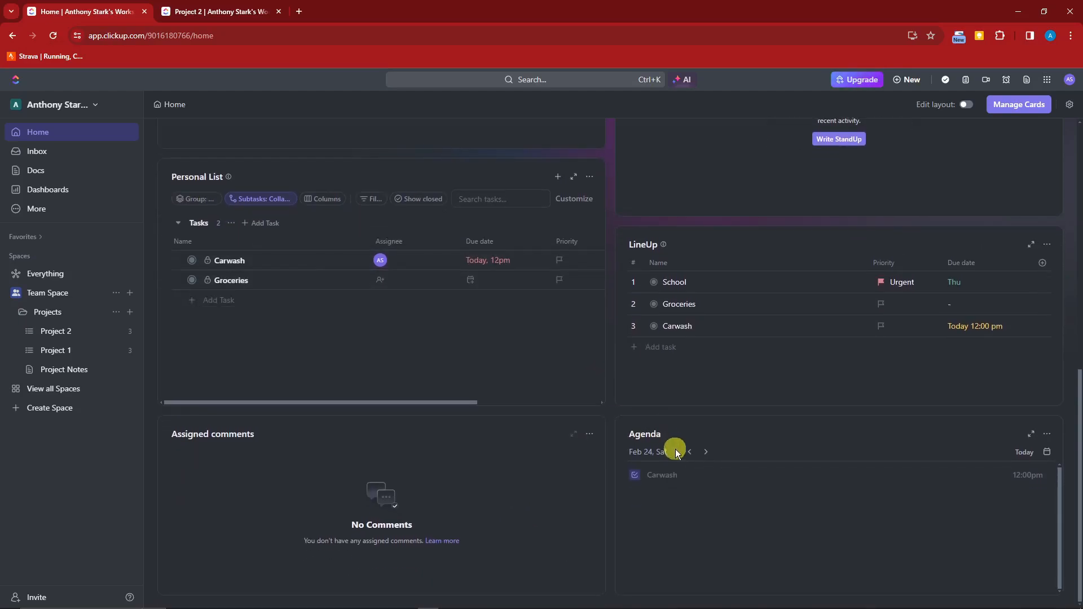
left_click(1047, 435)
left_click(988, 496)
scroll(811, 545, "up", 10)
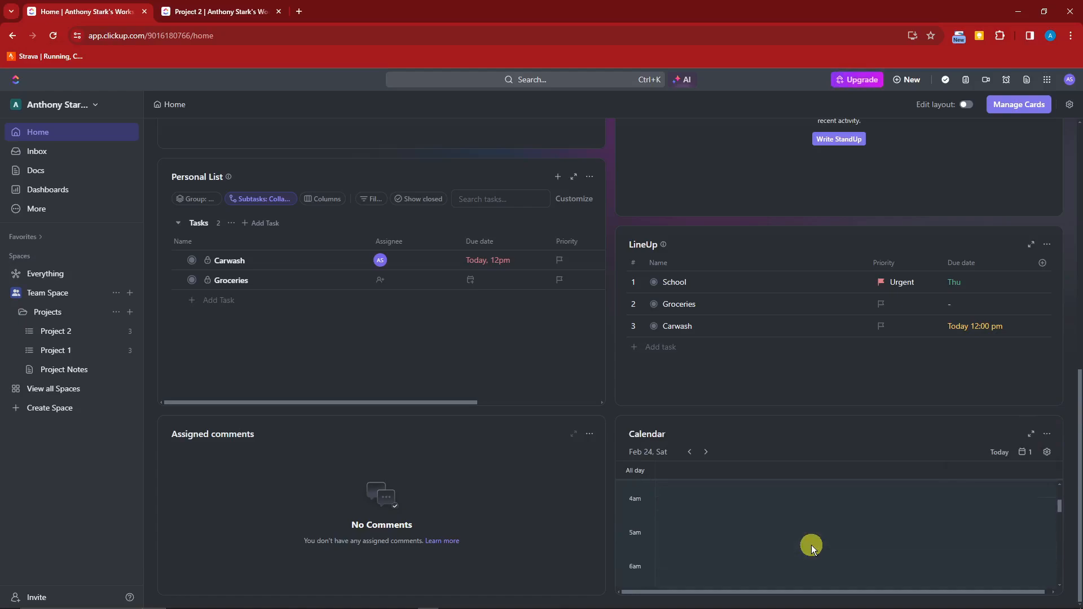
scroll(779, 544, "down", 9)
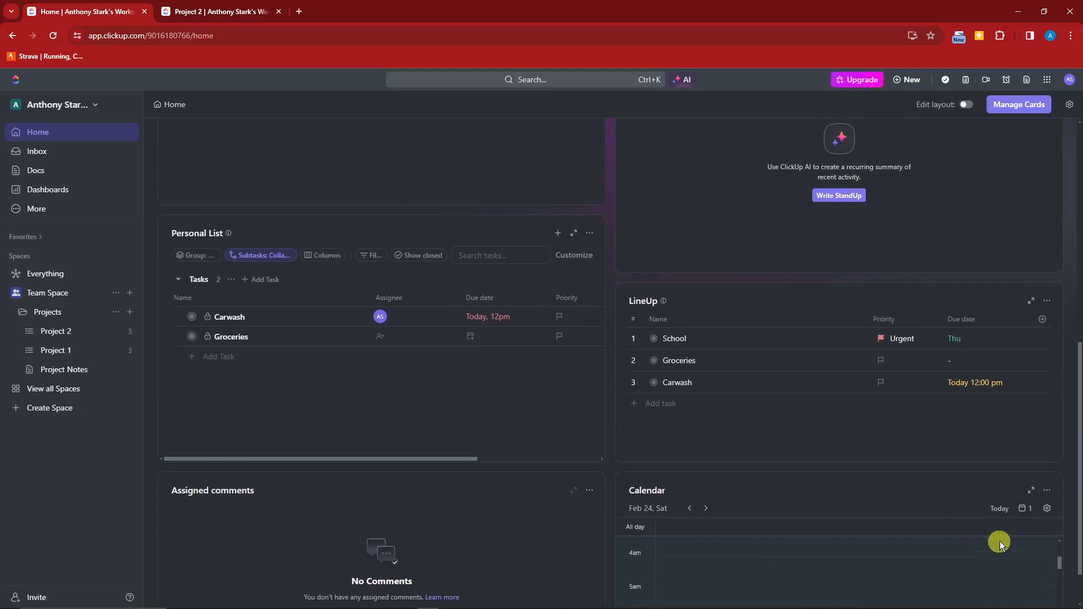
scroll(1066, 539, "down", 1)
scroll(870, 547, "up", 5)
left_click(1047, 433)
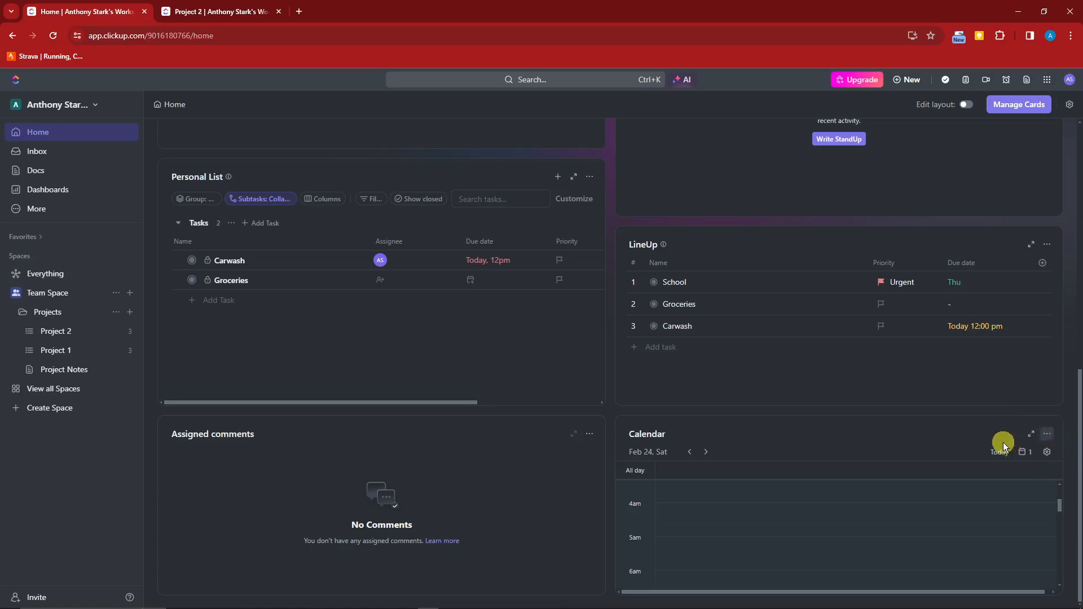
left_click(992, 480)
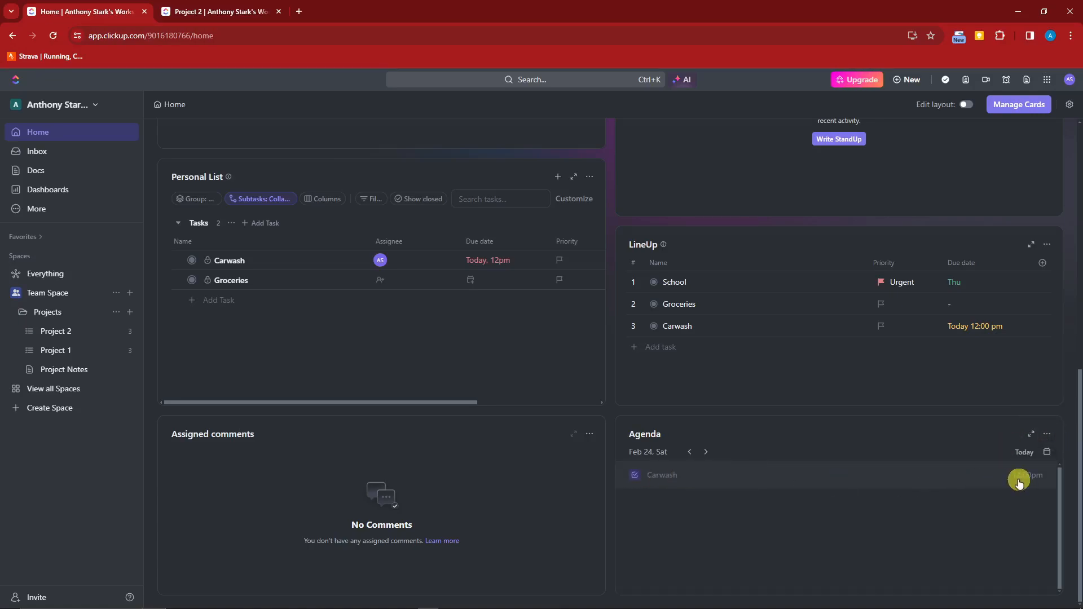
scroll(1063, 424, "up", 4)
scroll(1062, 424, "down", 4)
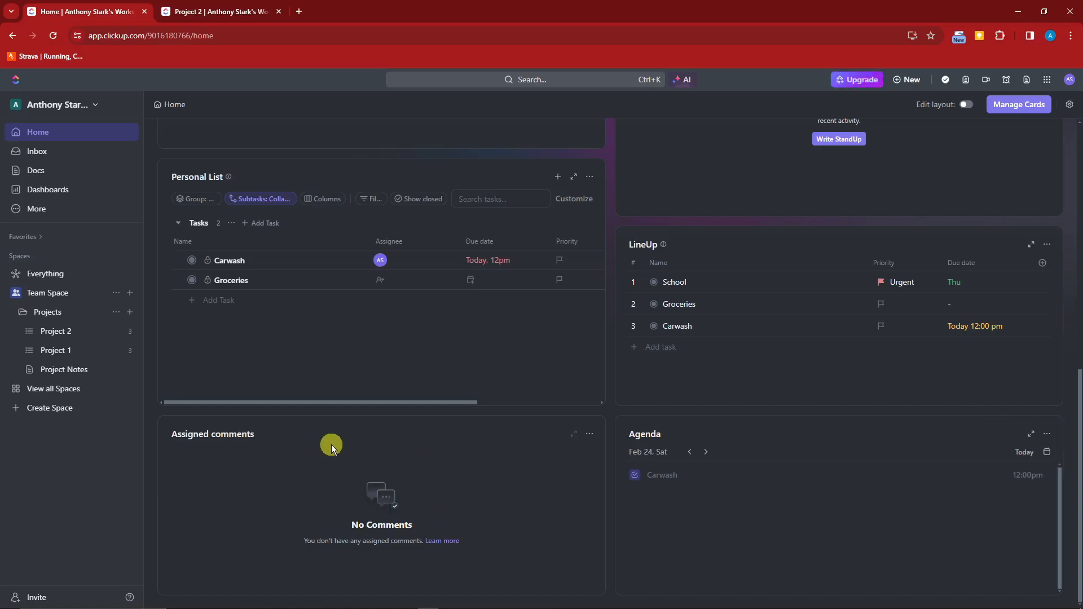
scroll(398, 501, "up", 3)
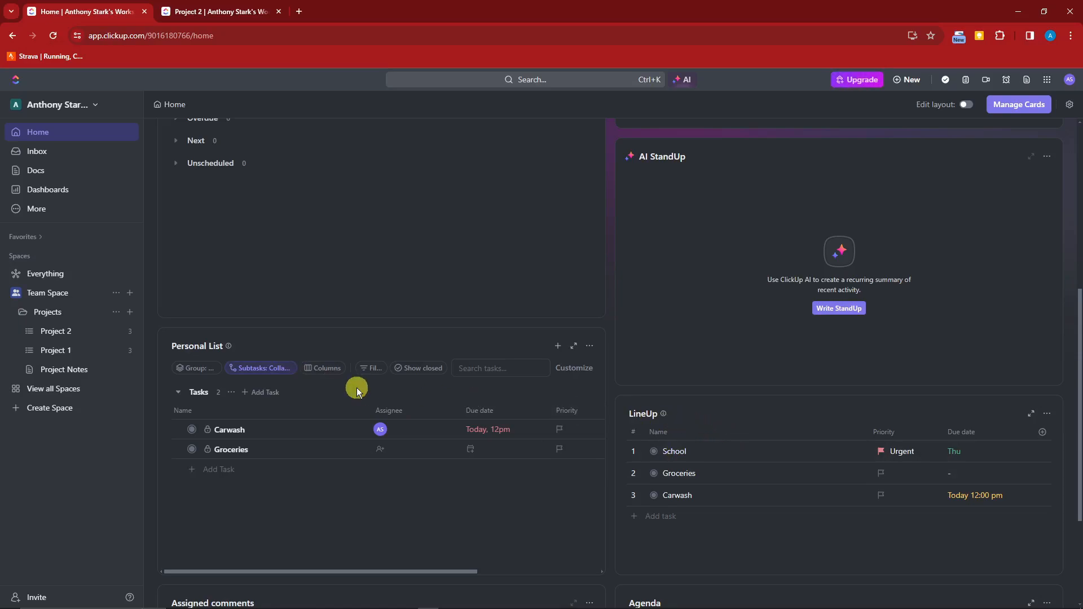
scroll(357, 387, "up", 4)
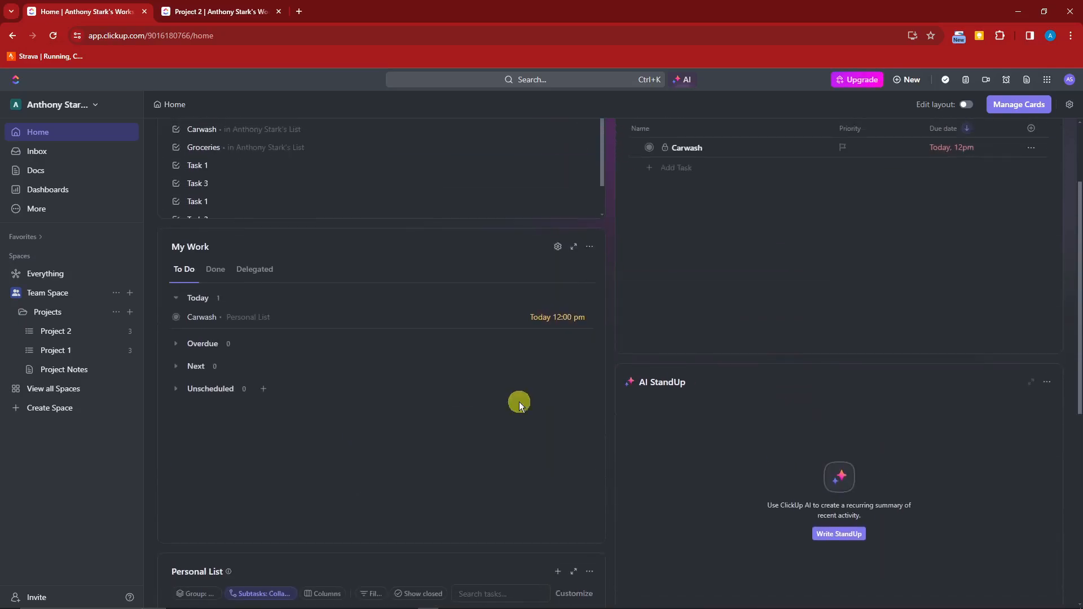
scroll(735, 409, "down", 2)
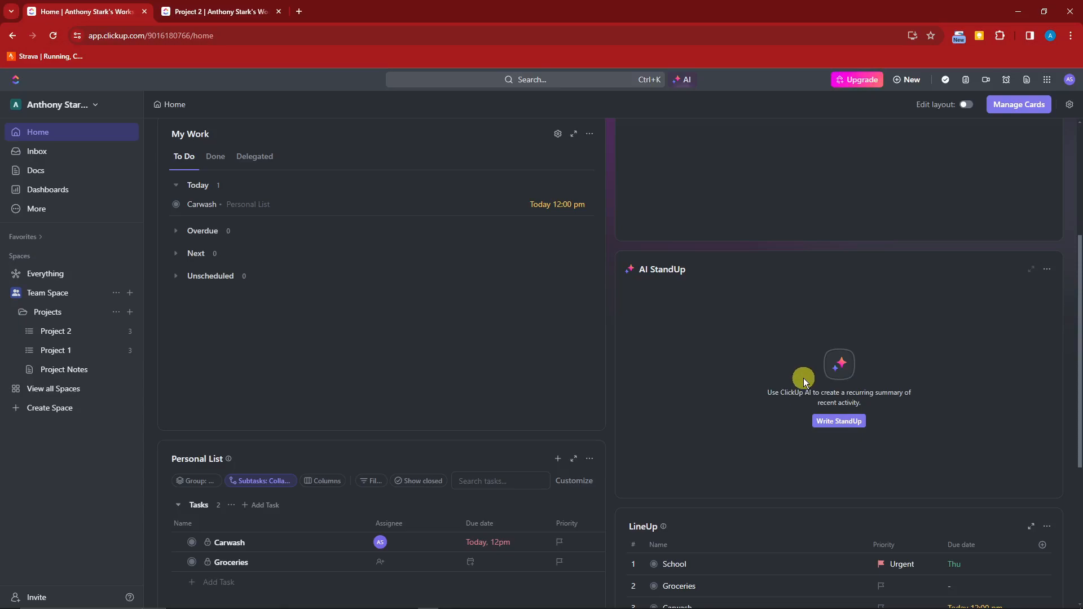
scroll(792, 389, "down", 3)
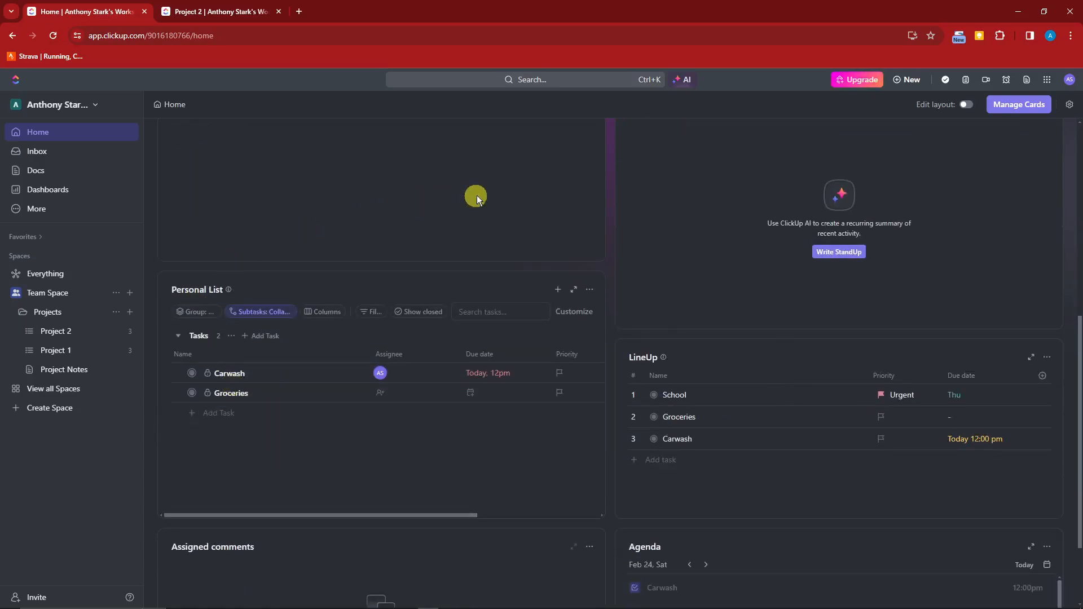
scroll(438, 469, "up", 7)
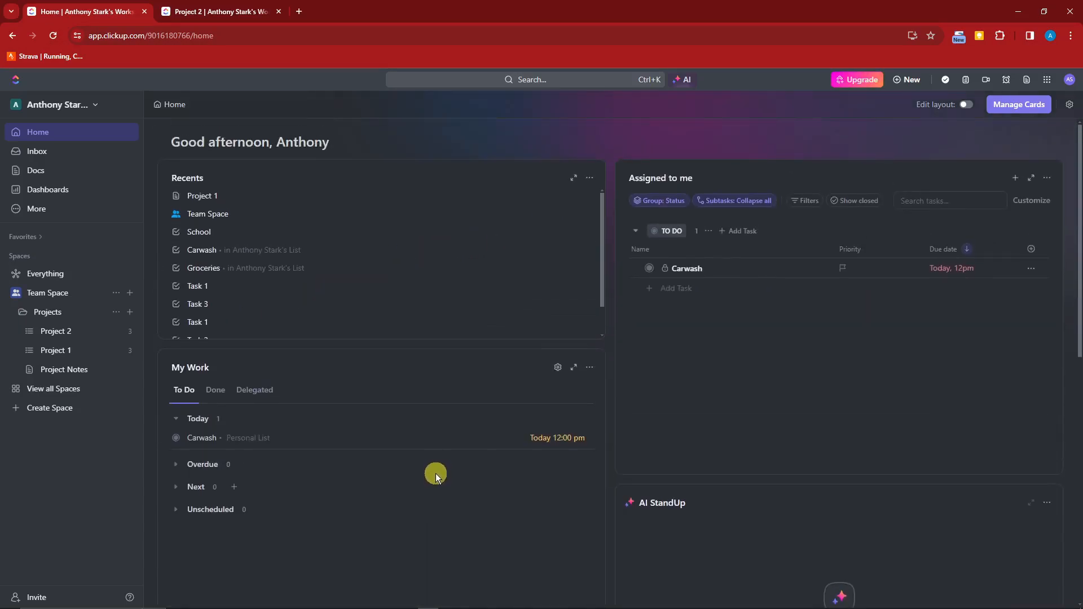
scroll(436, 473, "down", 10)
scroll(415, 460, "up", 10)
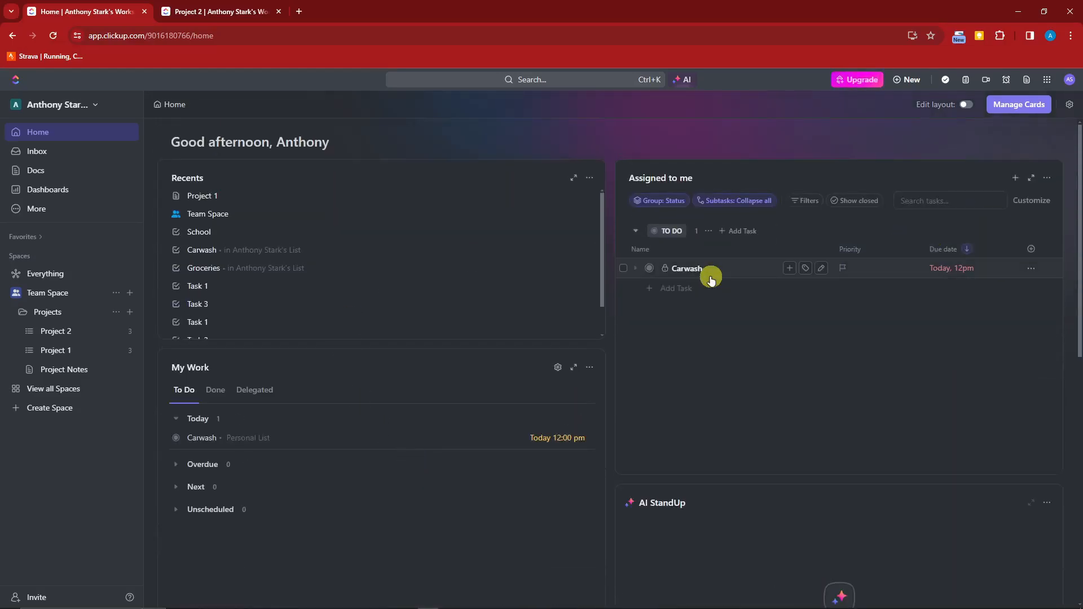
Turn on layout editing and move the Recents card to the right column.
left_click(966, 106)
left_click_drag(561, 176, 930, 191)
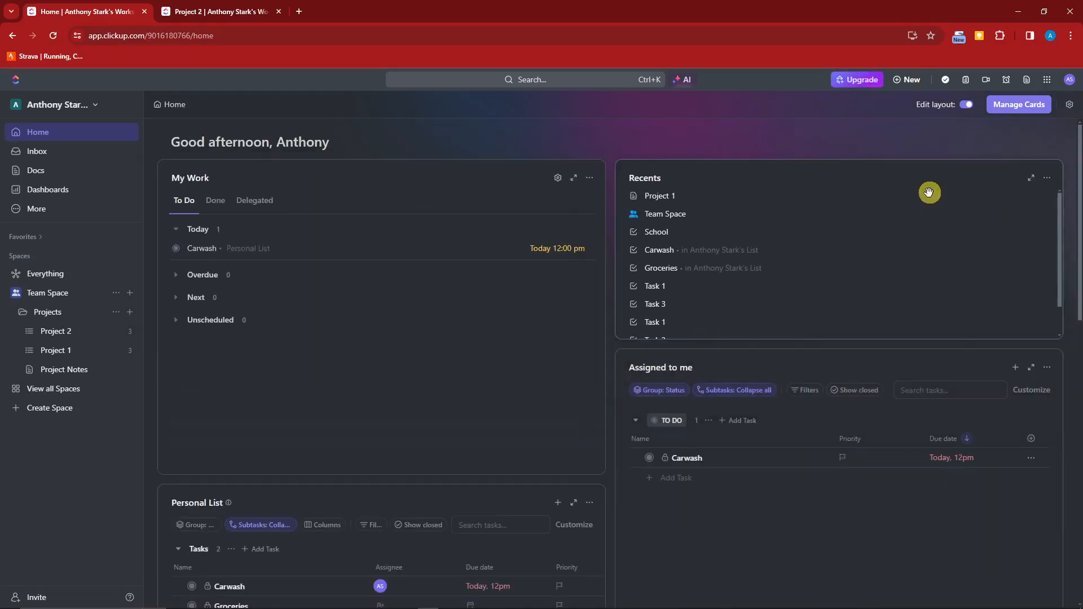
scroll(586, 305, "down", 6)
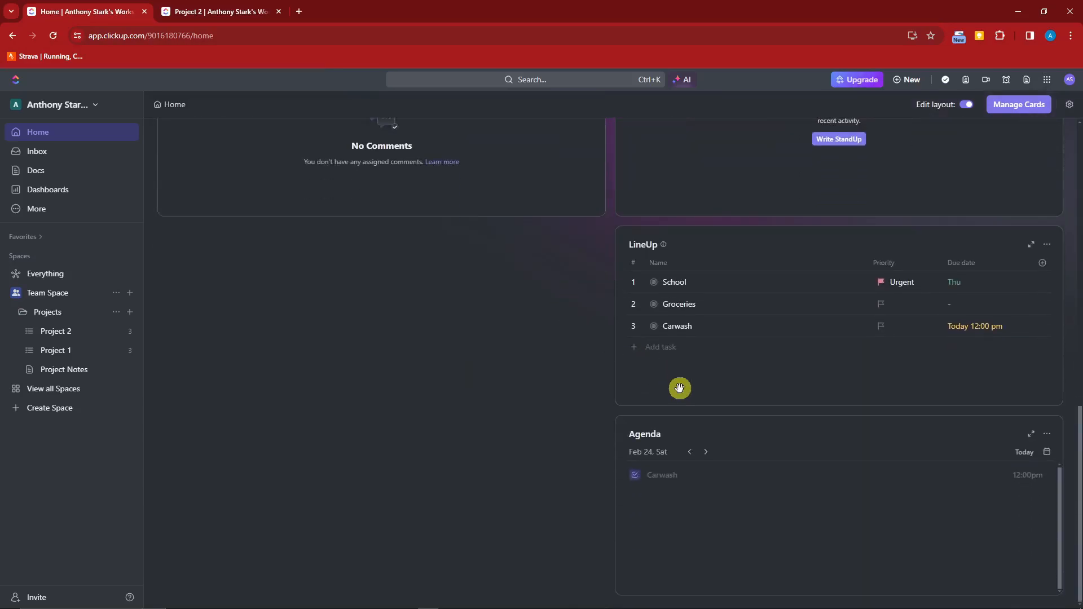
Move Agenda to the top, widen Agenda and LineUp to full width, then stop editing.
left_click_drag(719, 428, 322, 174)
left_click_drag(606, 202, 1019, 233)
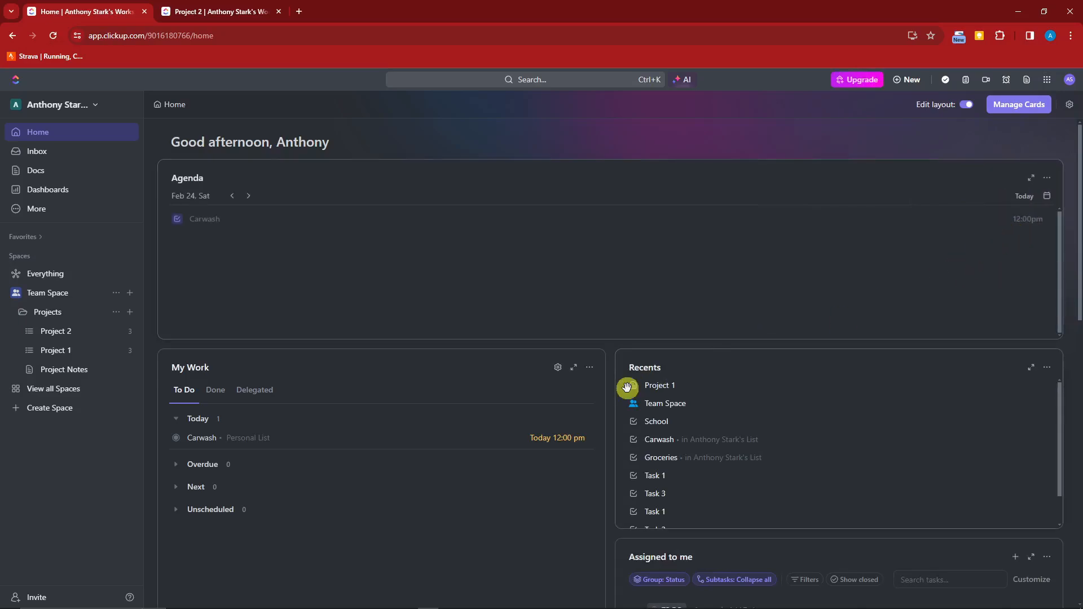
scroll(627, 388, "down", 12)
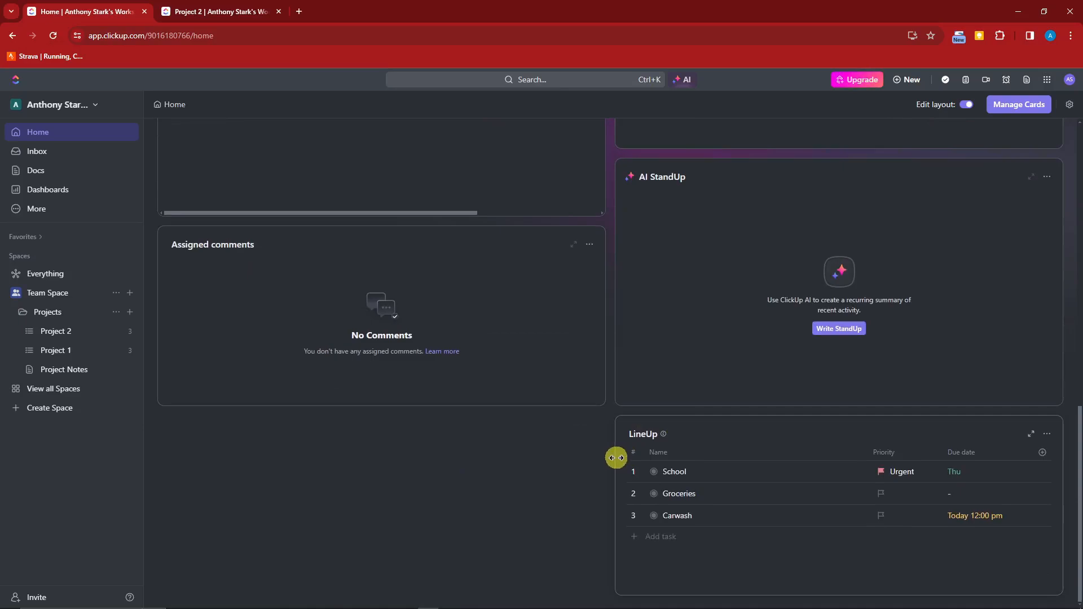
left_click_drag(617, 458, 174, 450)
scroll(636, 489, "up", 6)
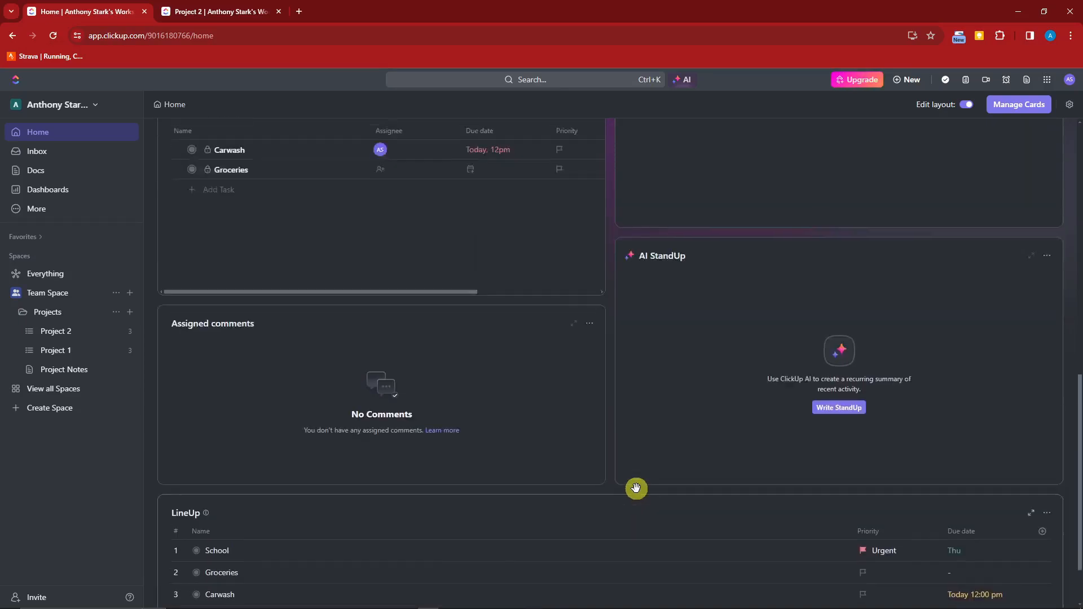
scroll(655, 491, "up", 7)
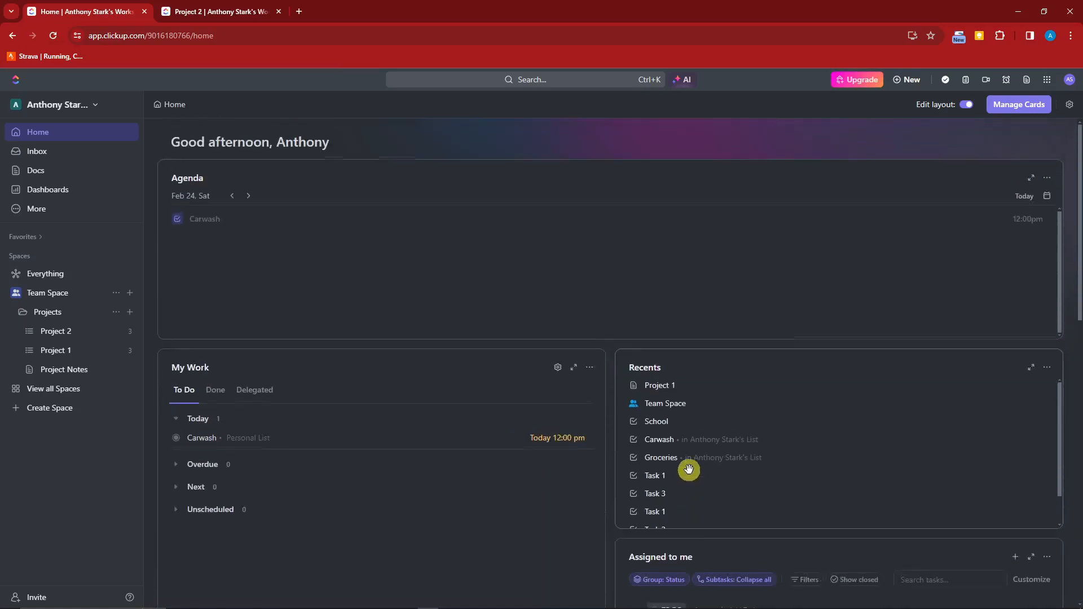
left_click(969, 109)
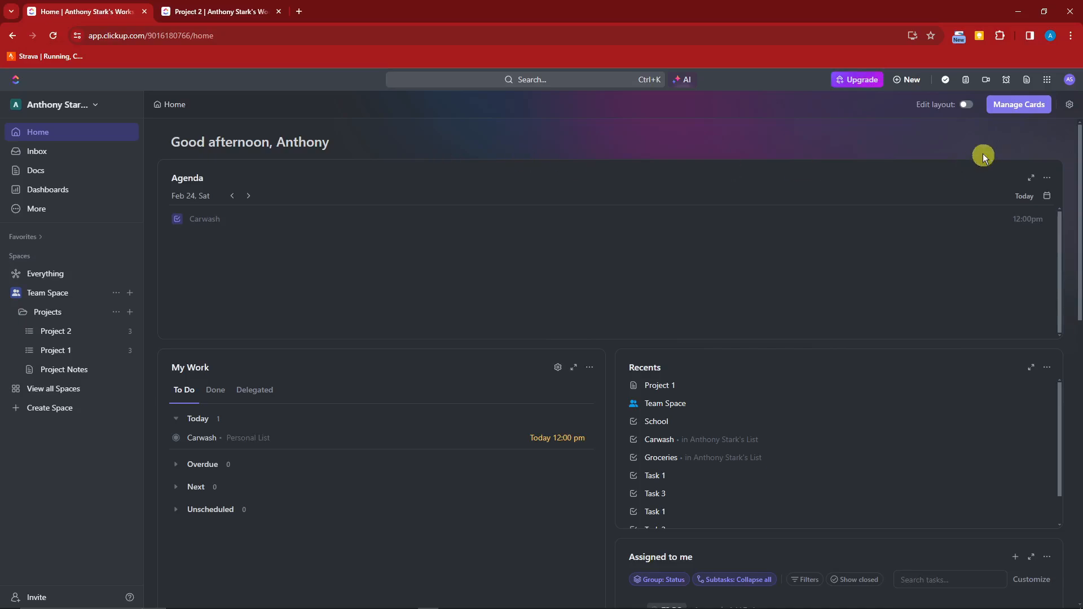
In Manage Cards, remove the Agenda card, add it back to Home, and close the picker.
left_click(1023, 112)
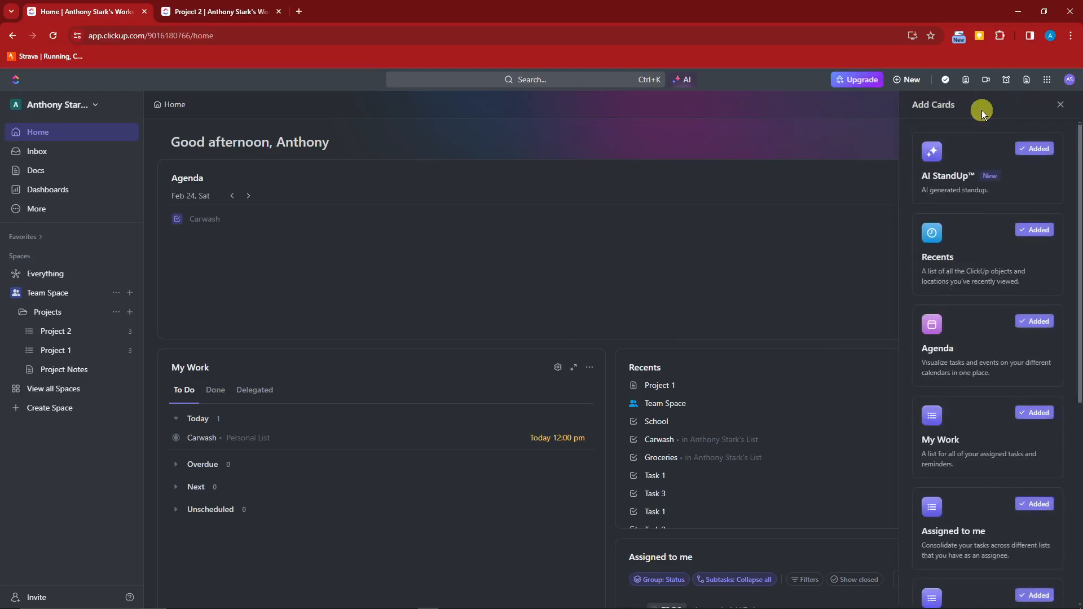
scroll(987, 145, "down", 1)
scroll(987, 164, "up", 1)
scroll(991, 213, "down", 4)
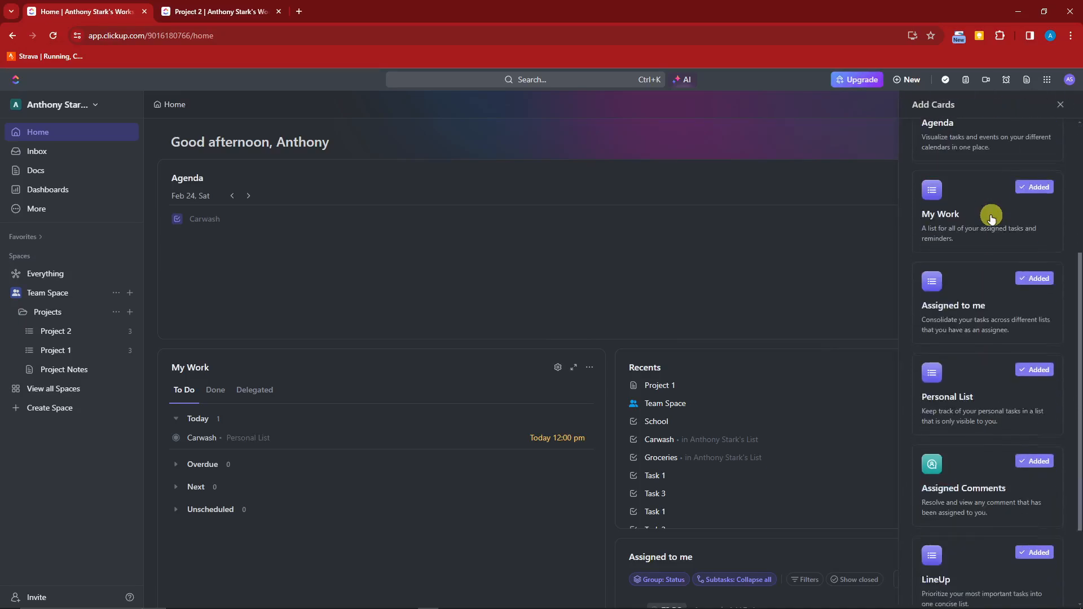
scroll(992, 218, "down", 2)
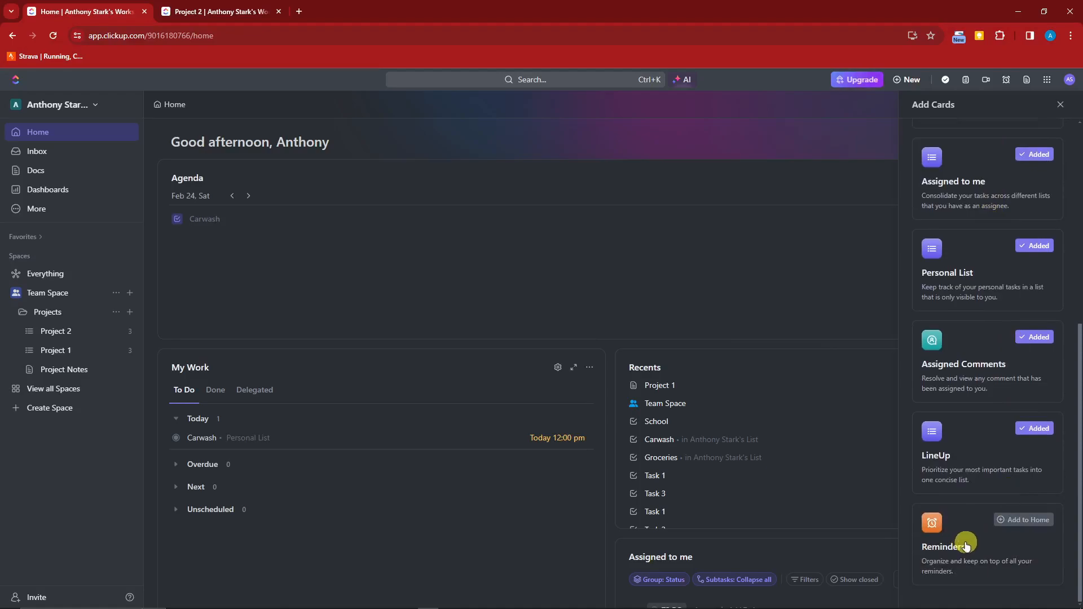
scroll(968, 415, "up", 2)
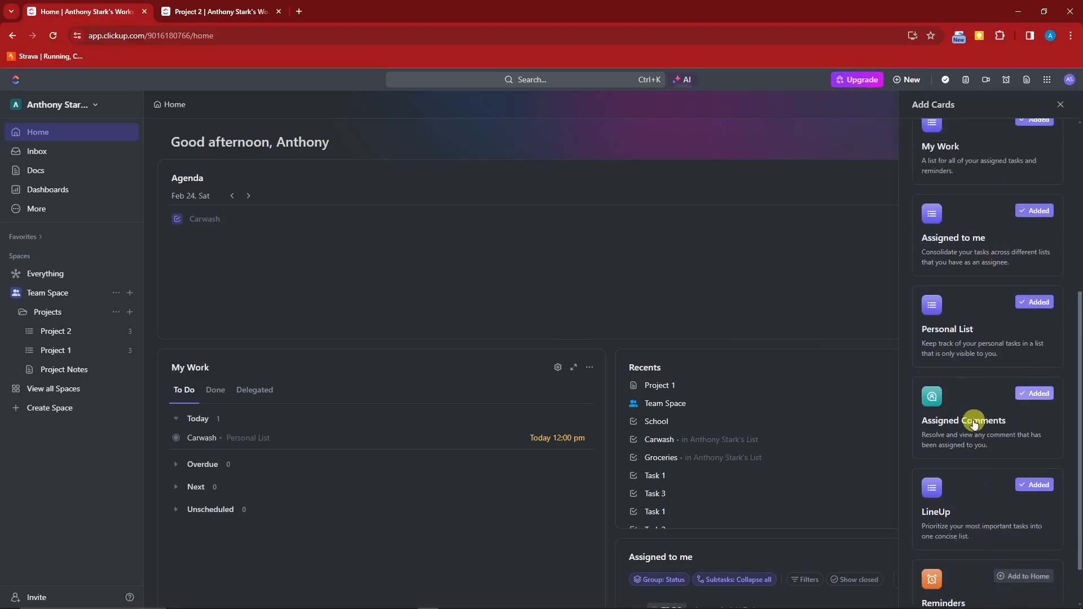
scroll(955, 409, "up", 4)
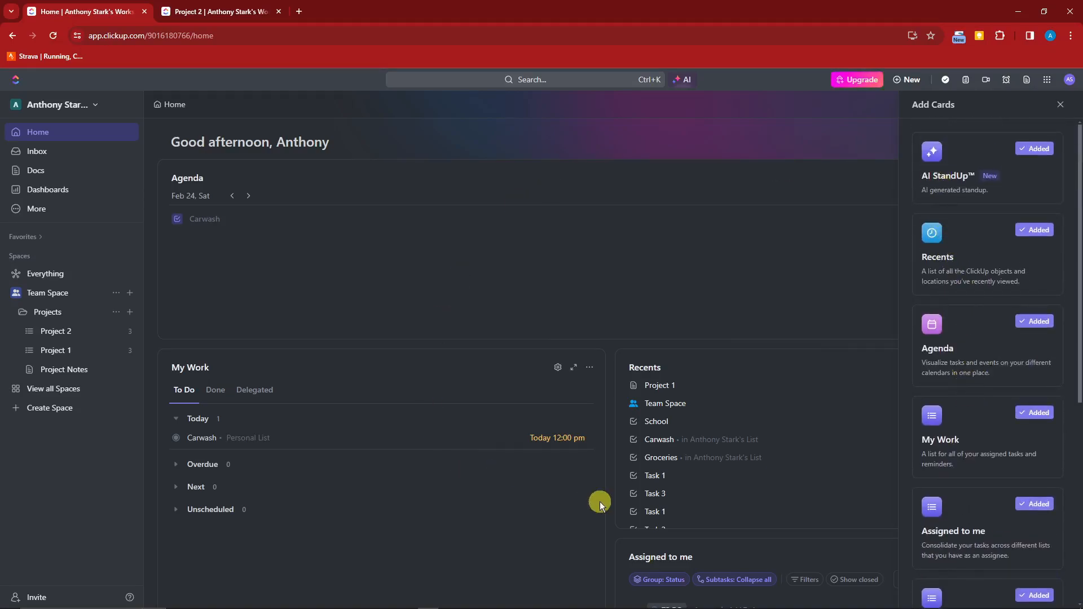
scroll(1021, 341, "down", 6)
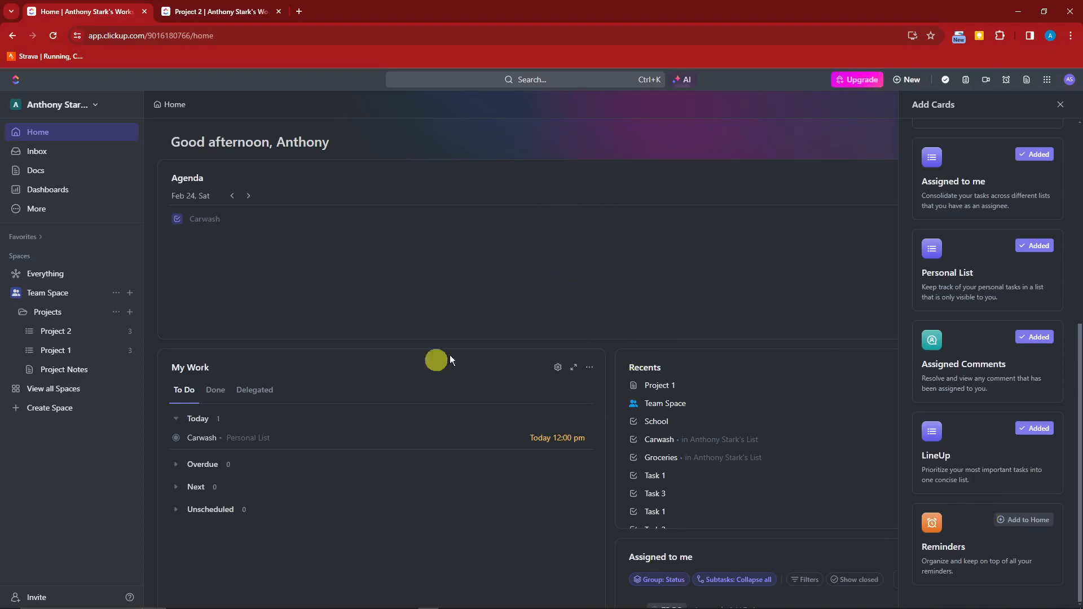
scroll(993, 307, "up", 6)
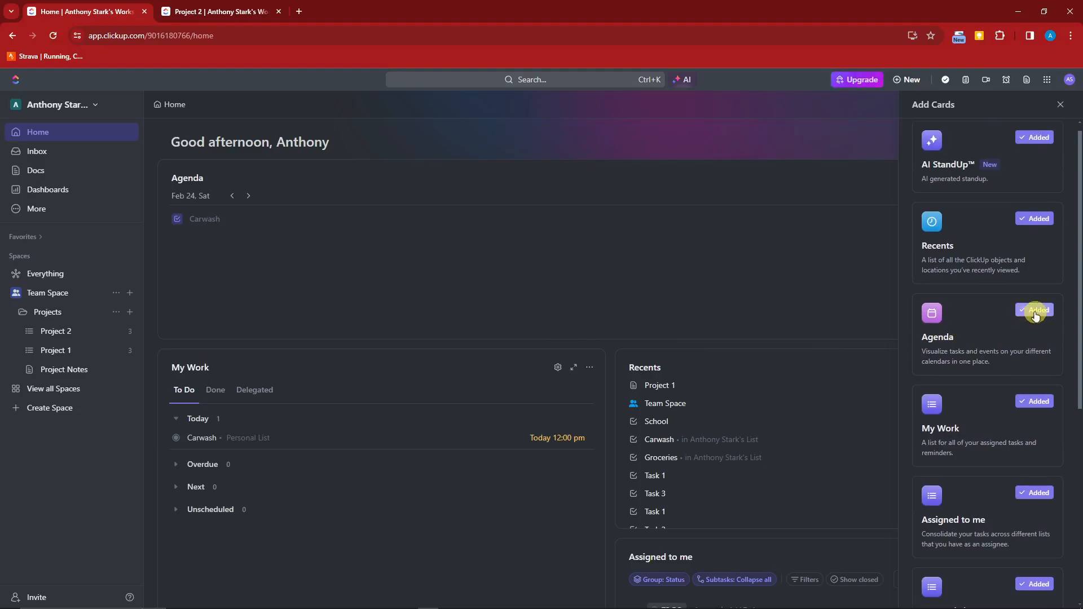
left_click(1036, 314)
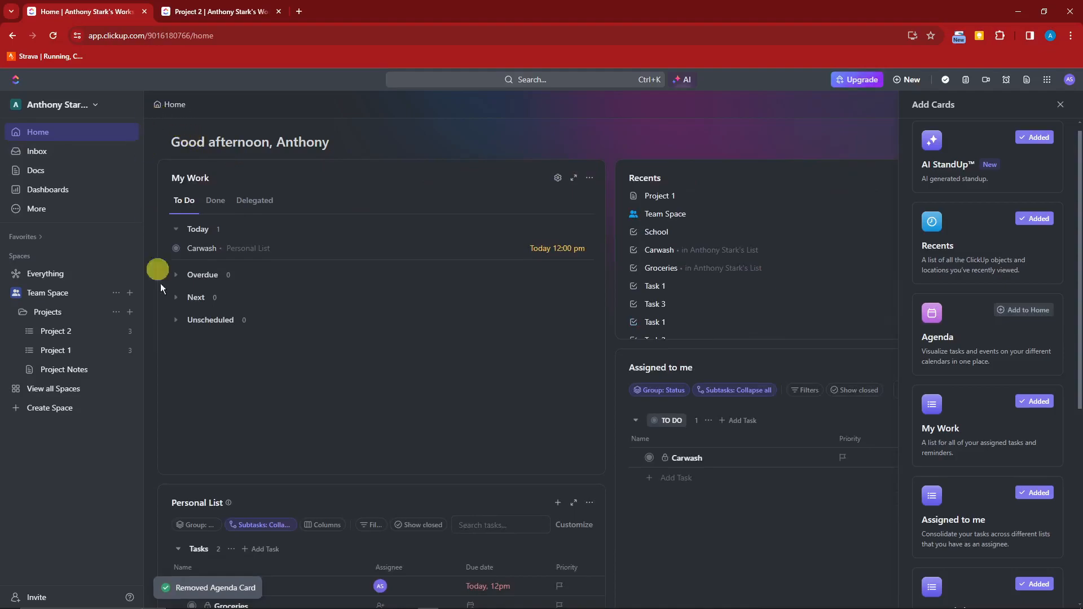
left_click(1010, 310)
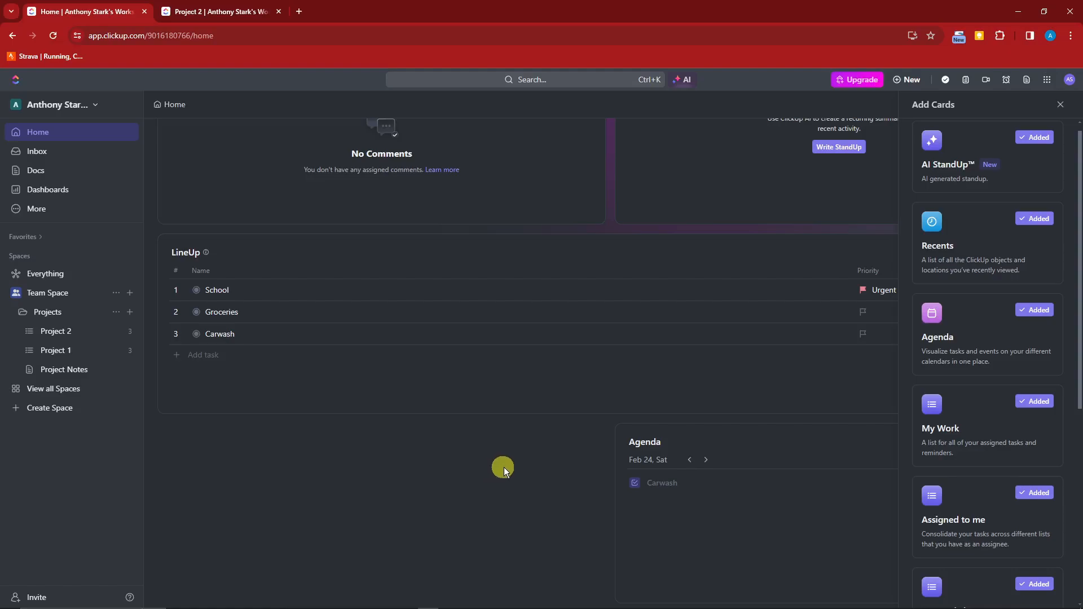
key("Escape")
scroll(520, 510, "up", 10)
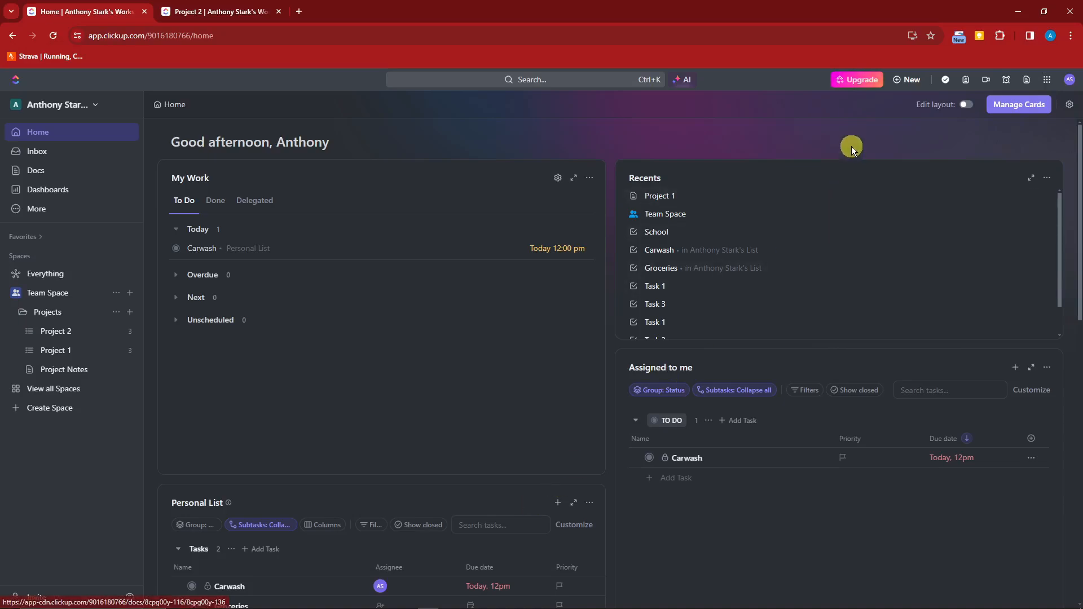
scroll(725, 169, "down", 1)
scroll(712, 183, "up", 1)
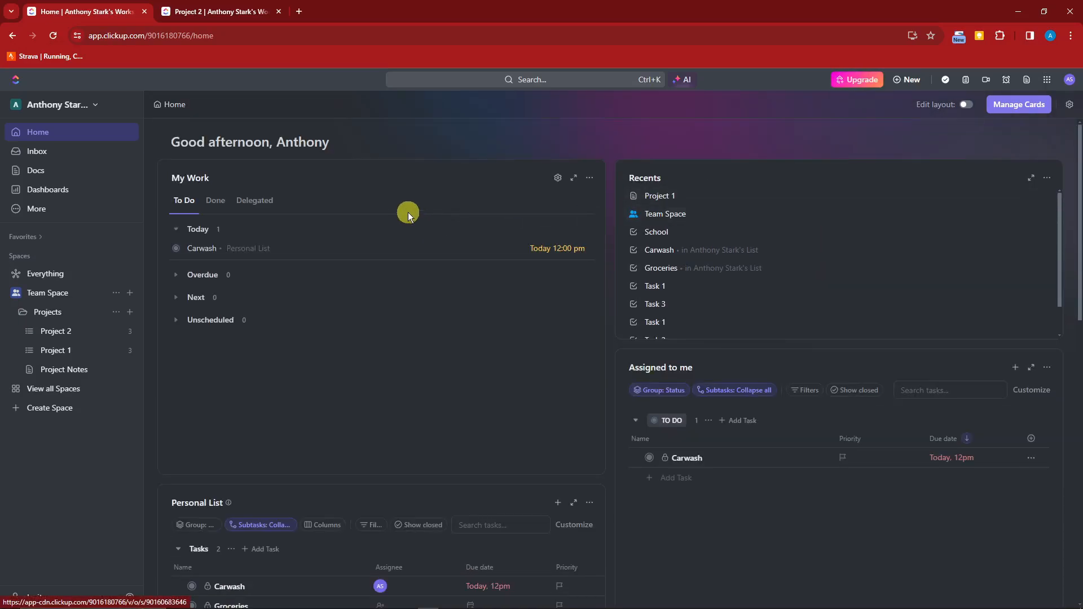
left_click(558, 180)
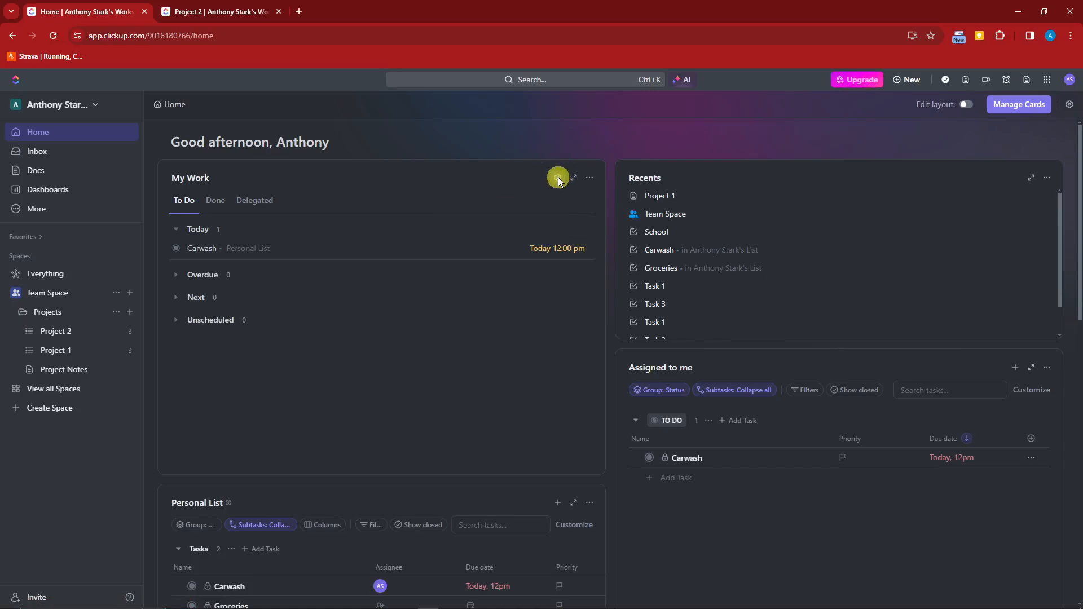
left_click(550, 241)
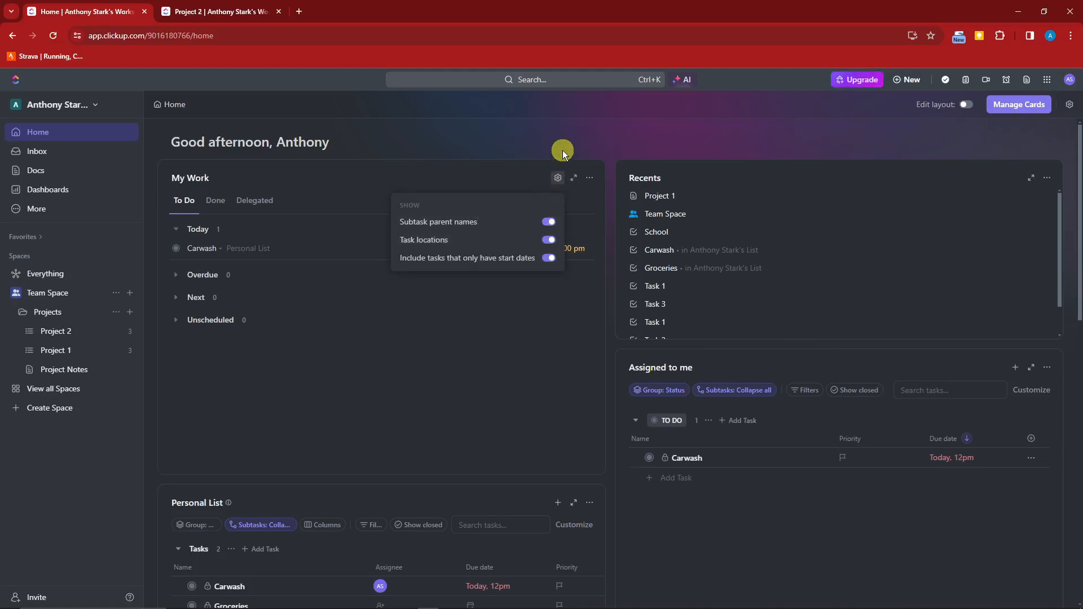
left_click(572, 178)
left_click(574, 176)
key("Escape")
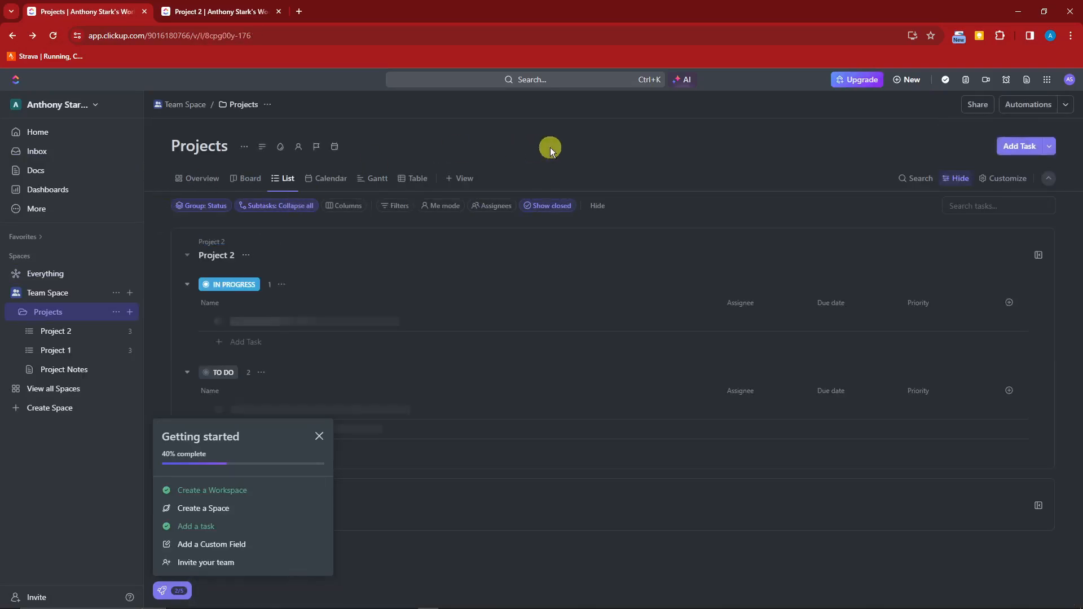
left_click(38, 135)
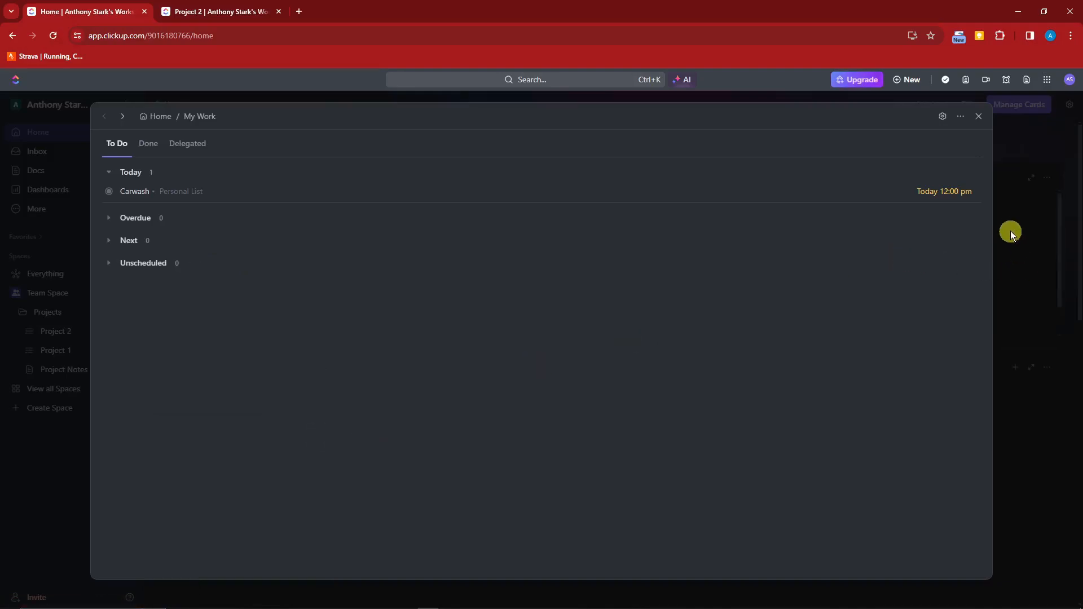
left_click(1009, 148)
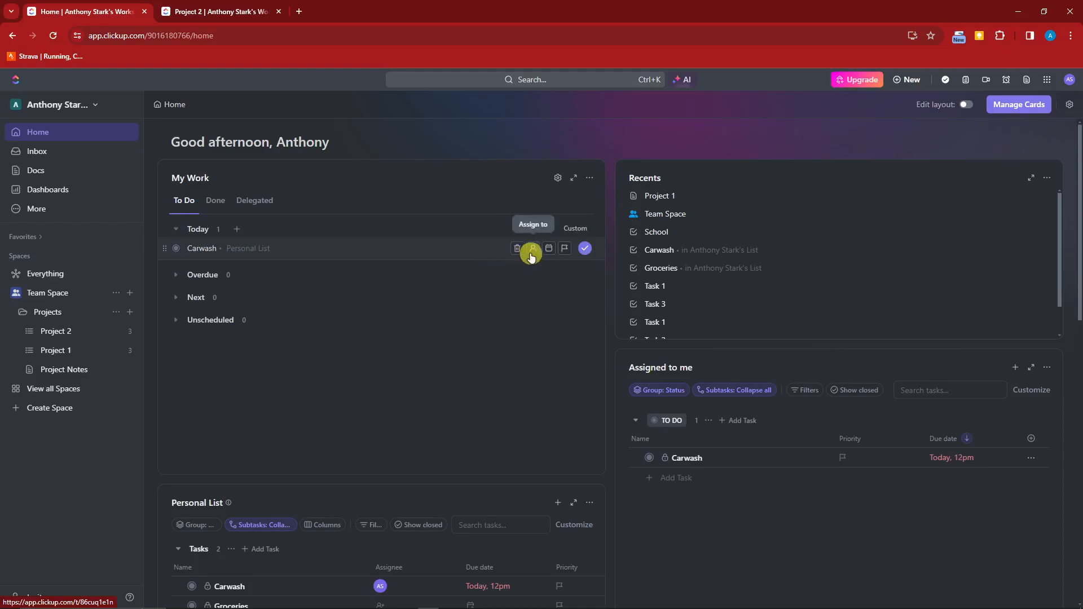
Change Carwash's priority, first to Urgent and then to High.
left_click(531, 254)
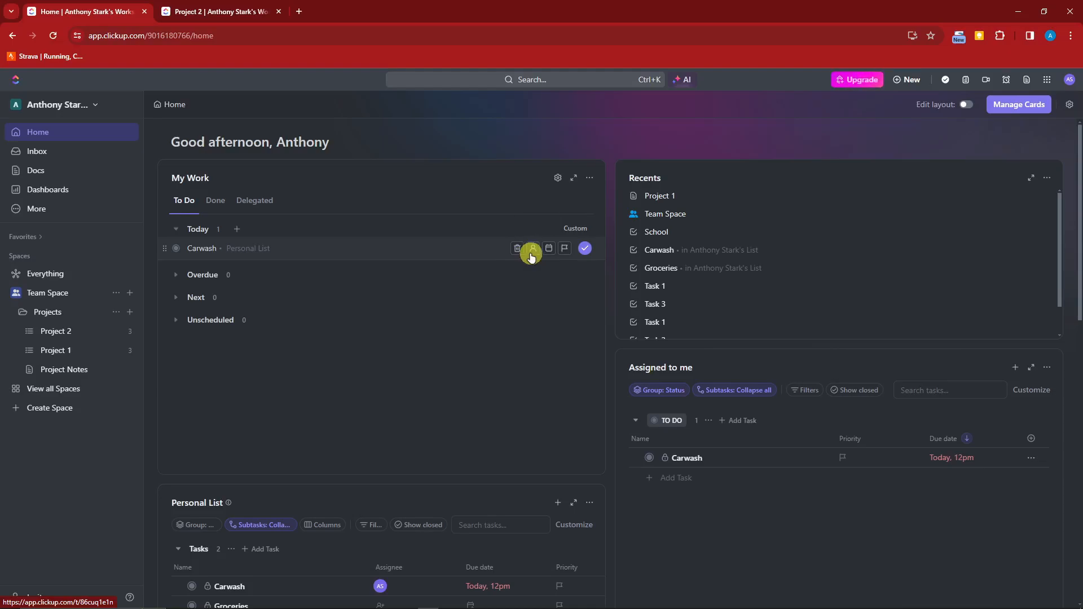
left_click(563, 249)
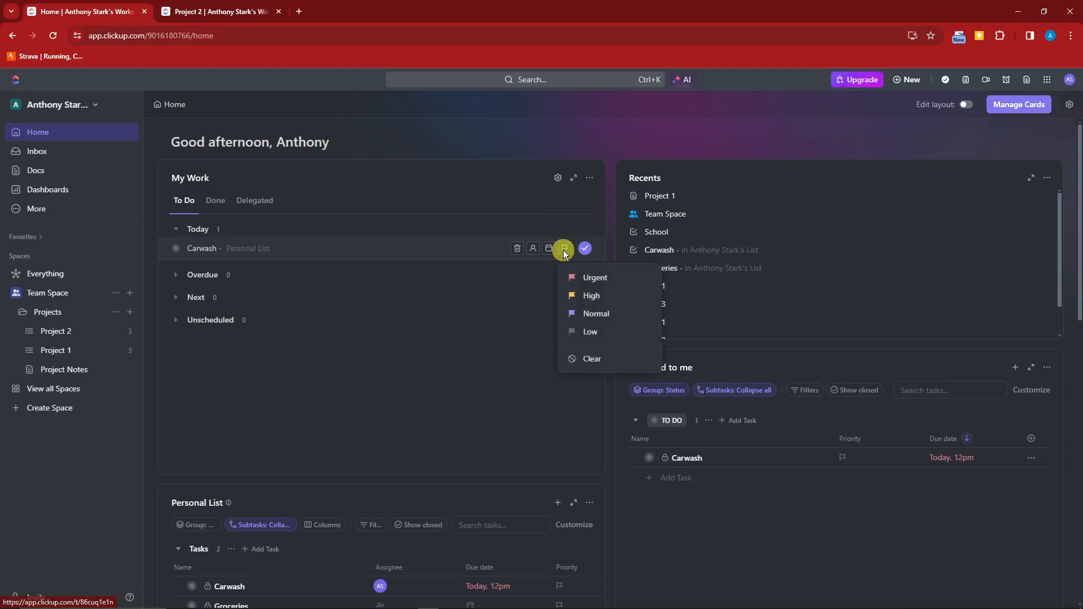
left_click(403, 363)
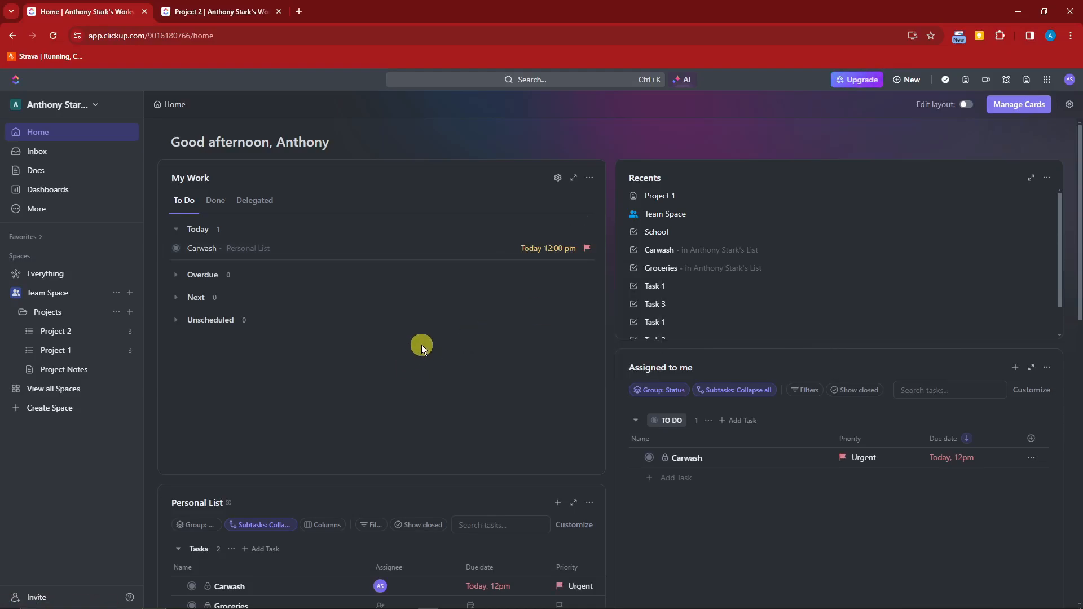
mouse_move(238, 252)
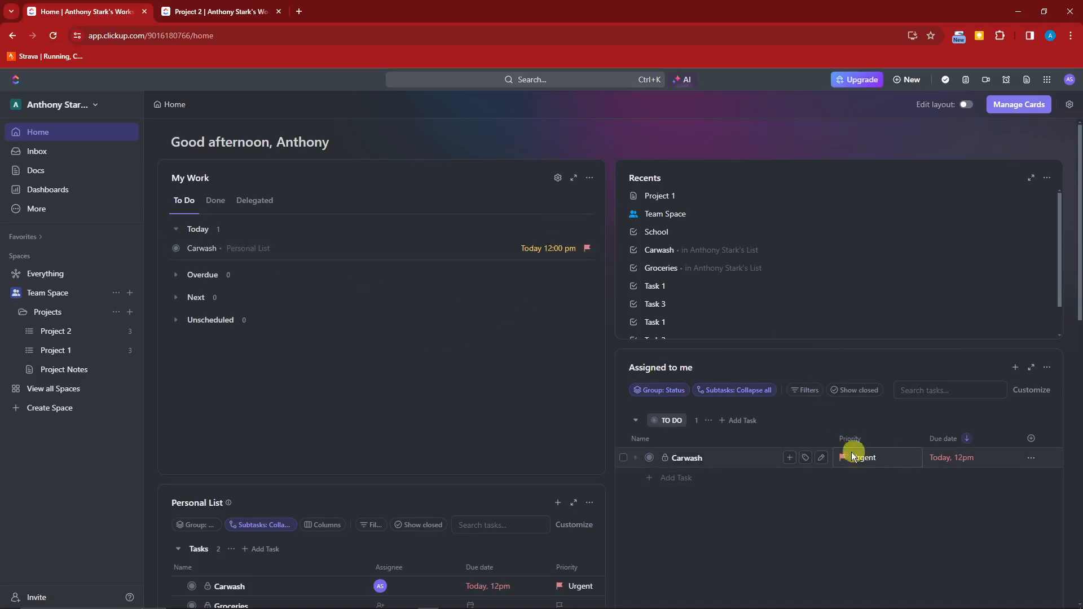
left_click(860, 461)
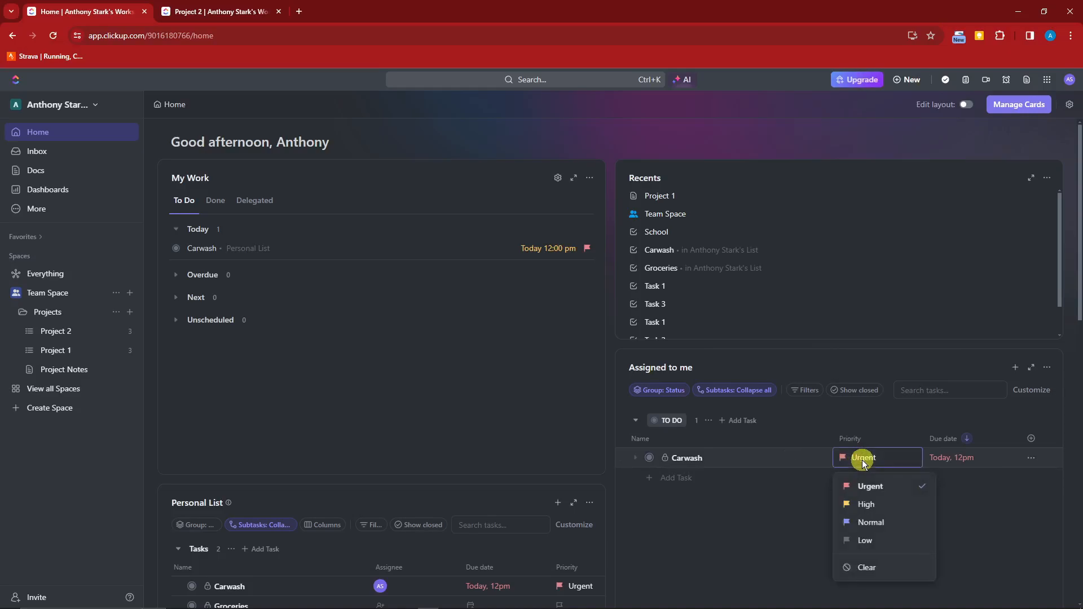
left_click(874, 502)
Check the completed tasks in My Work, then return it to the to-do list.
scroll(461, 433, "down", 10)
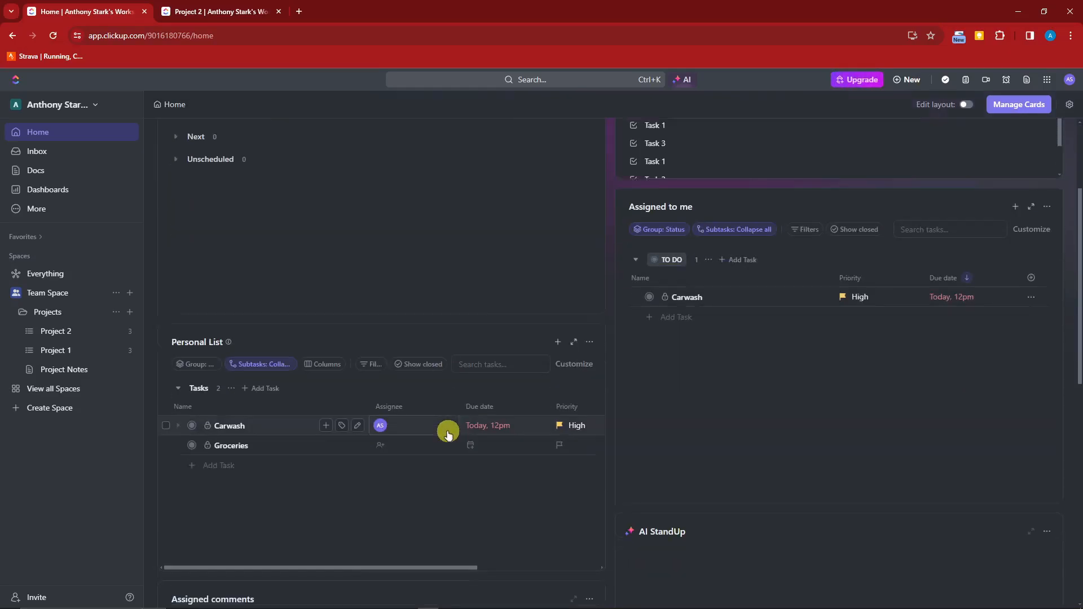
scroll(473, 434, "up", 10)
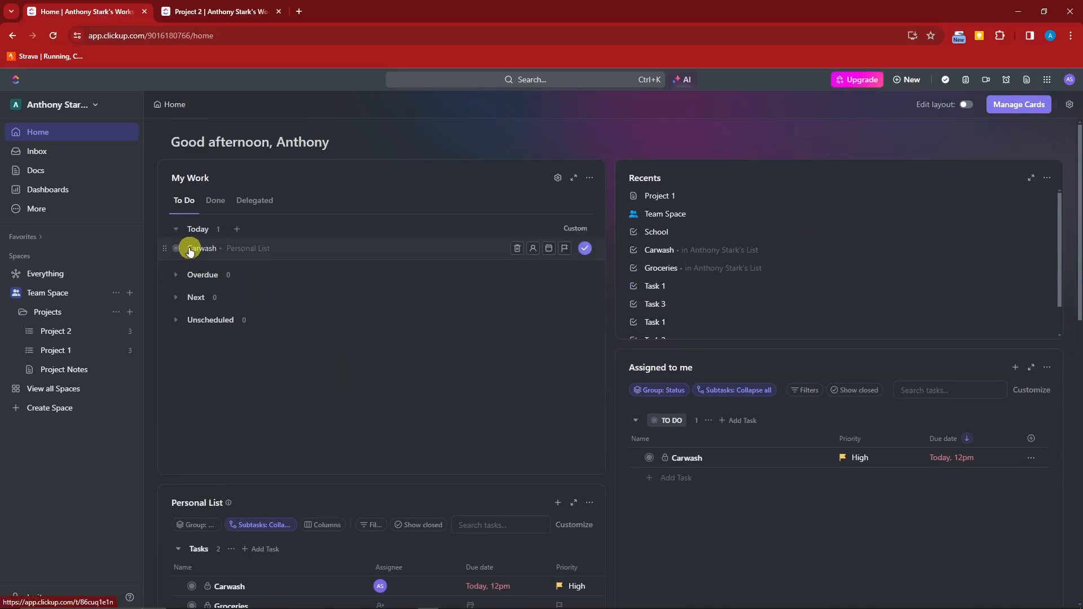
scroll(702, 415, "down", 2)
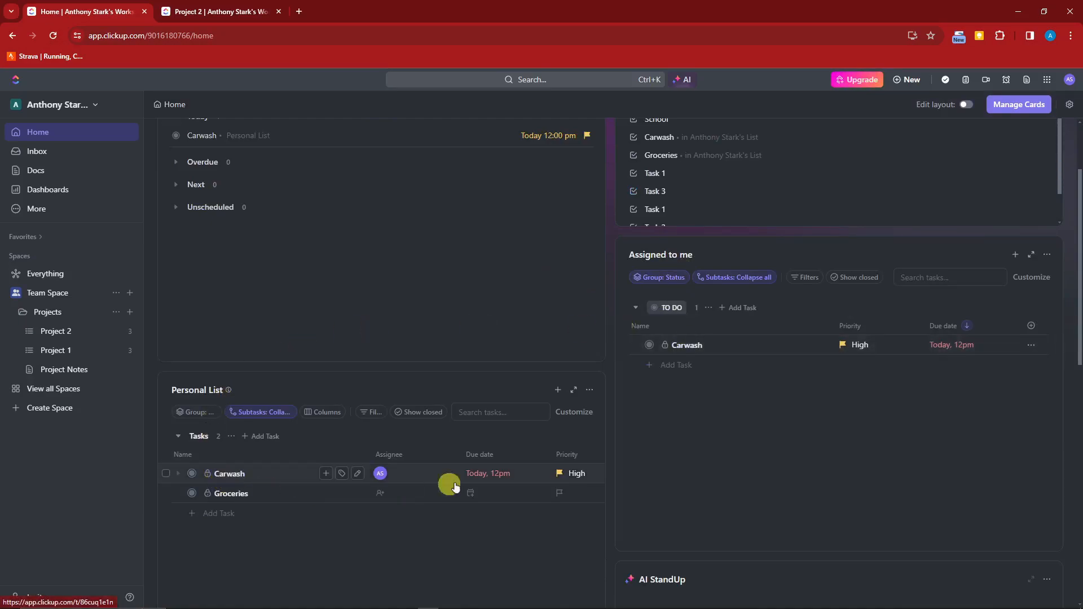
scroll(830, 428, "up", 2)
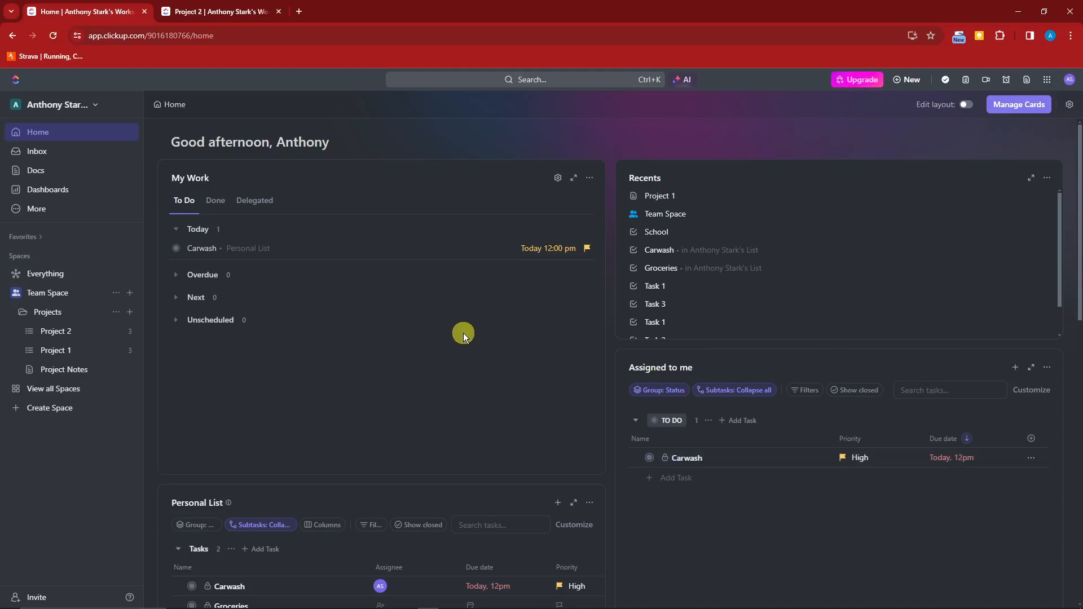
left_click(212, 203)
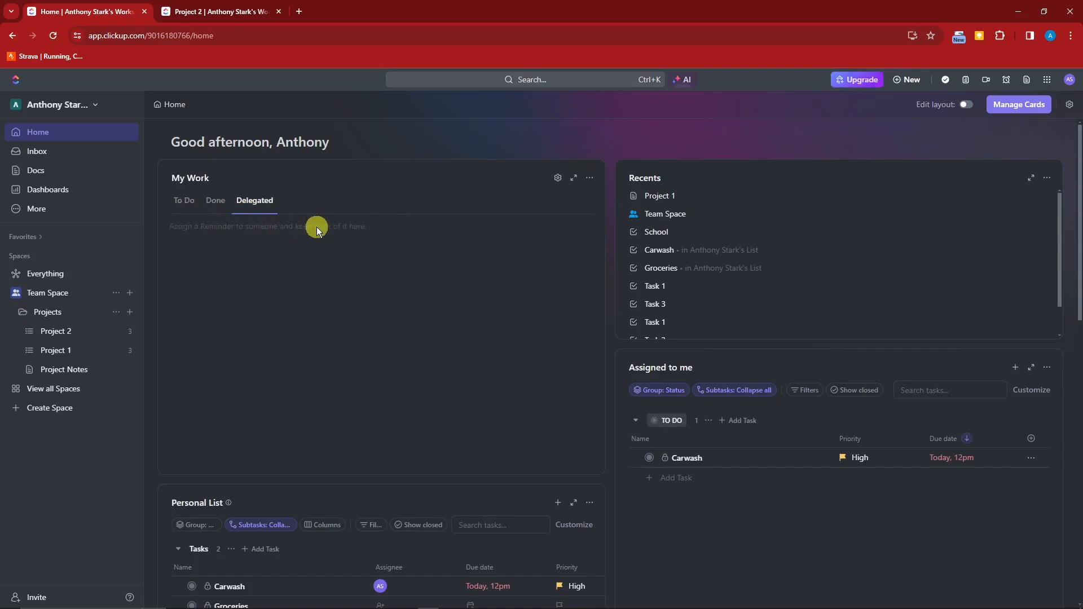
left_click(184, 208)
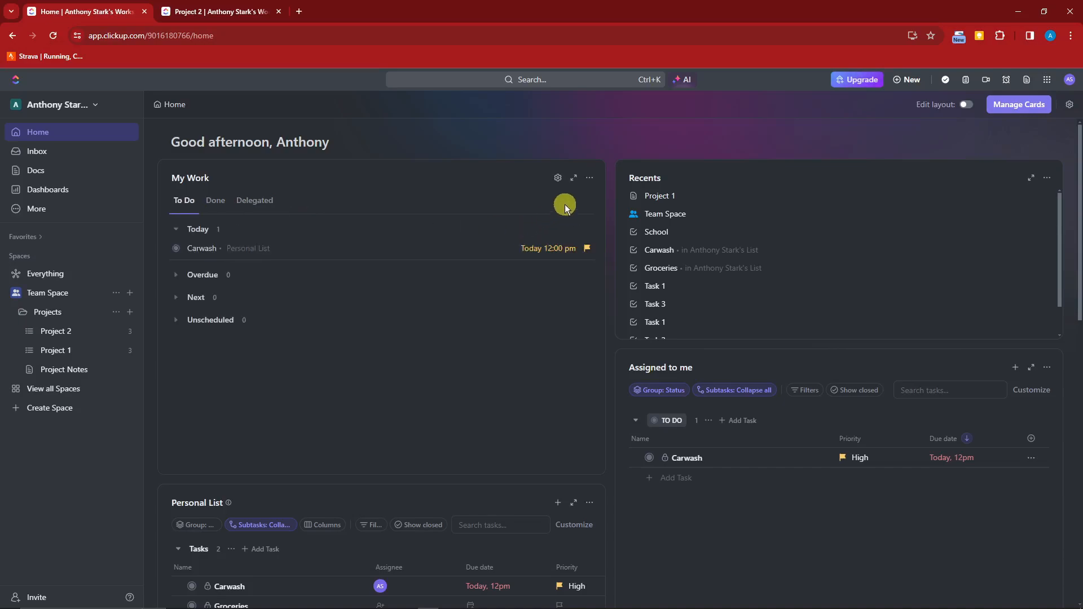
left_click(590, 179)
left_click(590, 179)
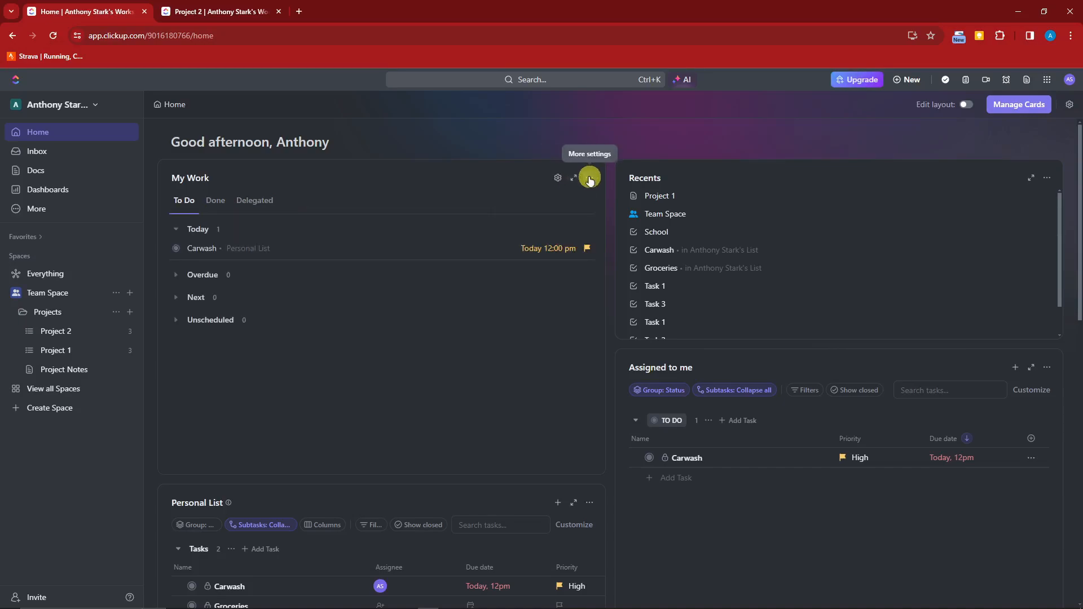
Open the Carwash task and expand its earlier activity entries.
left_click(204, 249)
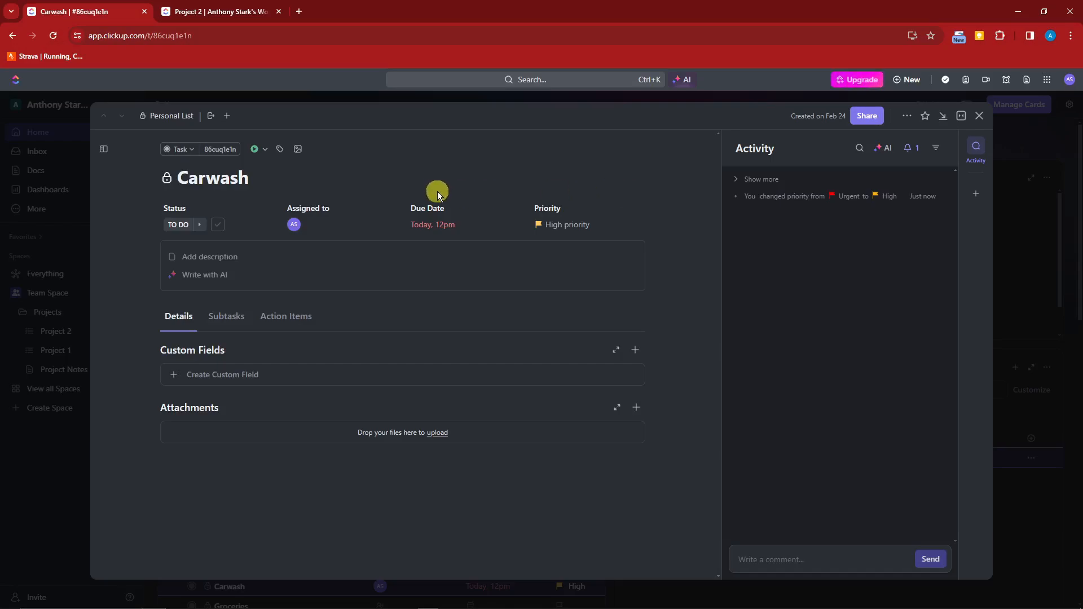
left_click(735, 180)
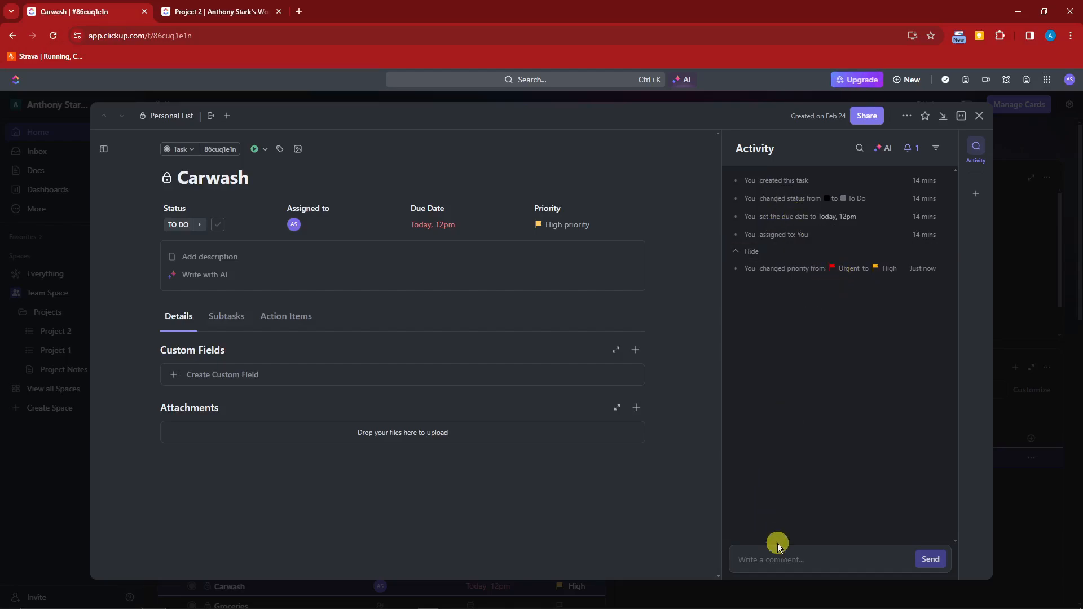
Post the comment 'This is very urgent' with a grinning emoji on Carwash.
left_click(784, 557)
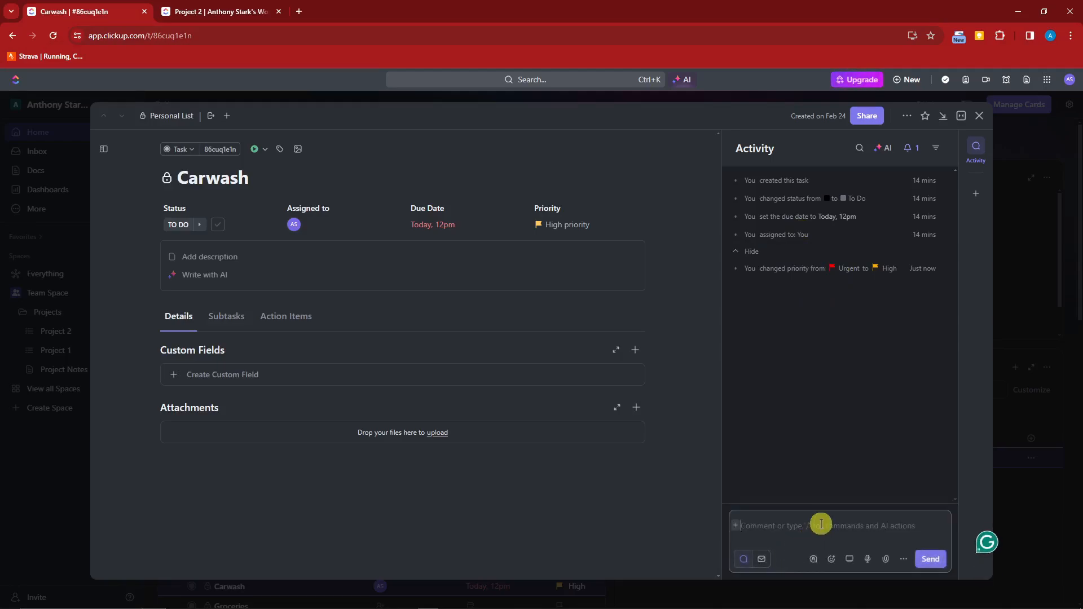
type("This is very r")
key("BackSpace")
type("urgent")
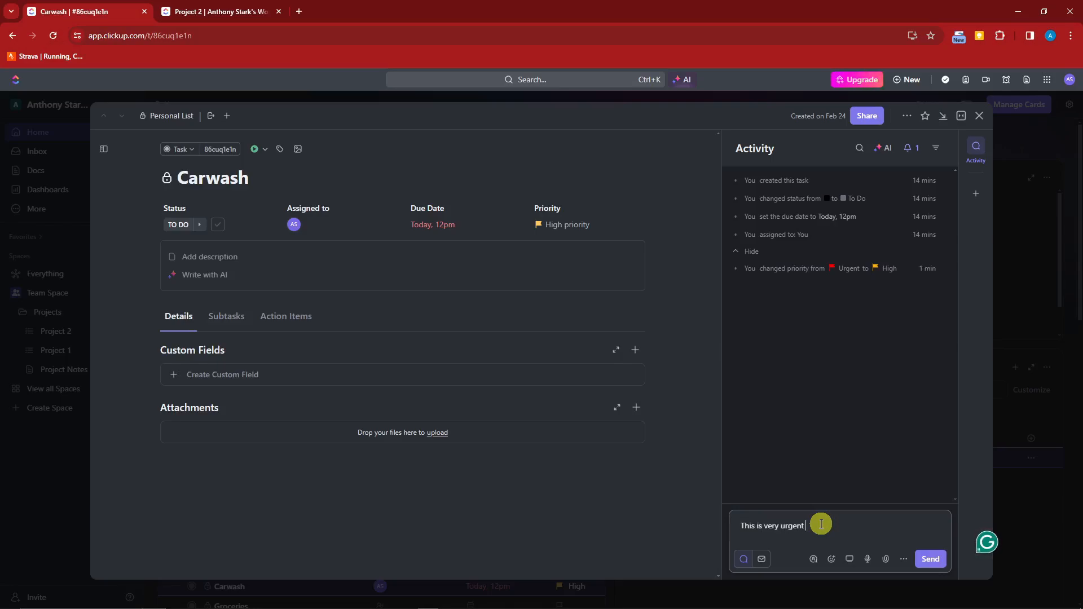
left_click(831, 559)
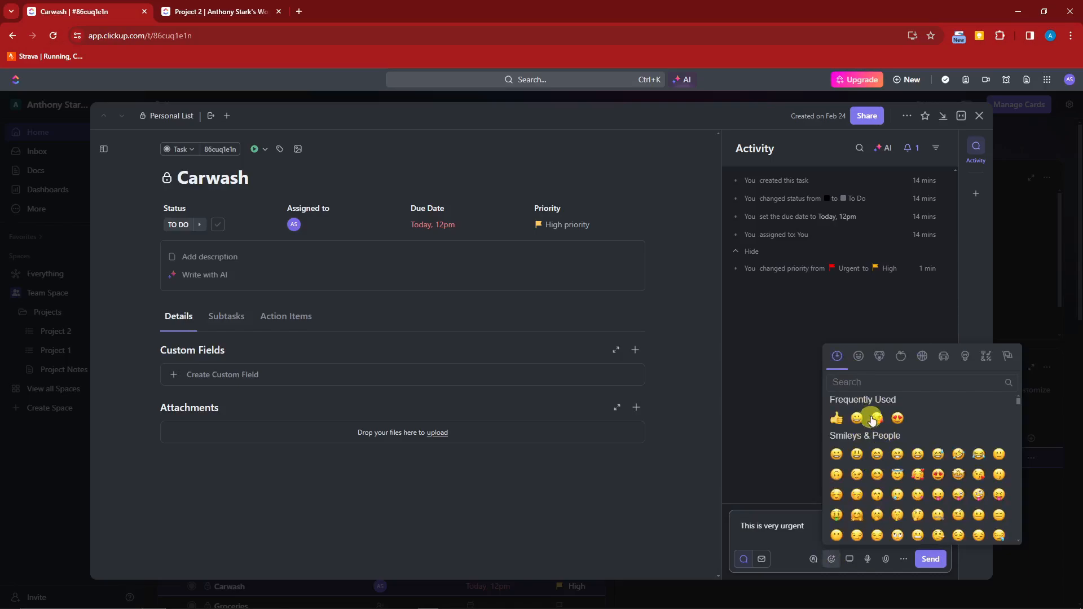
left_click(857, 418)
left_click(772, 448)
left_click(930, 559)
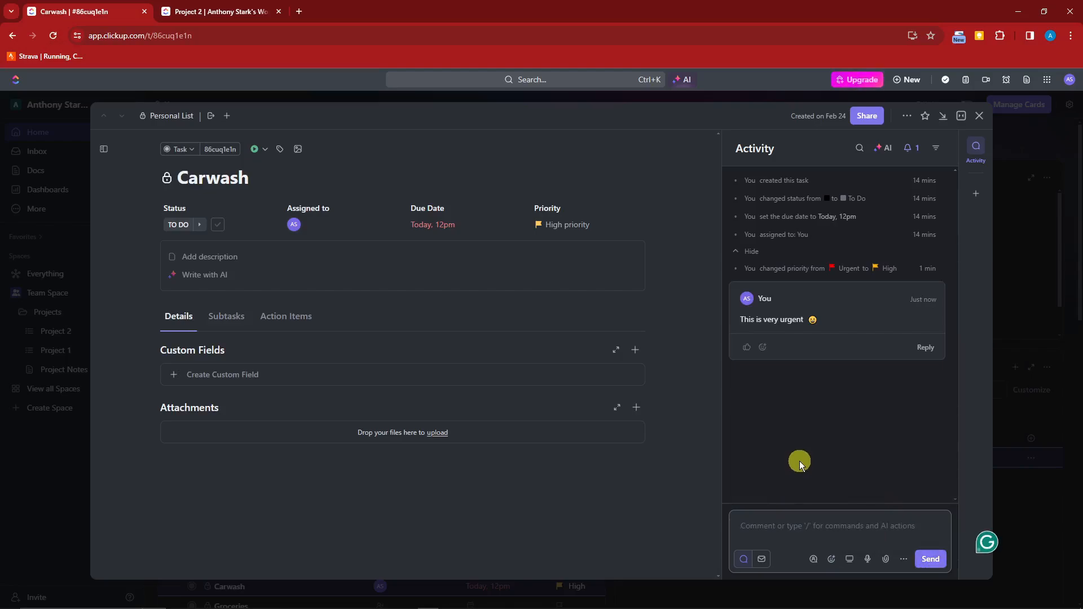
mouse_move(743, 310)
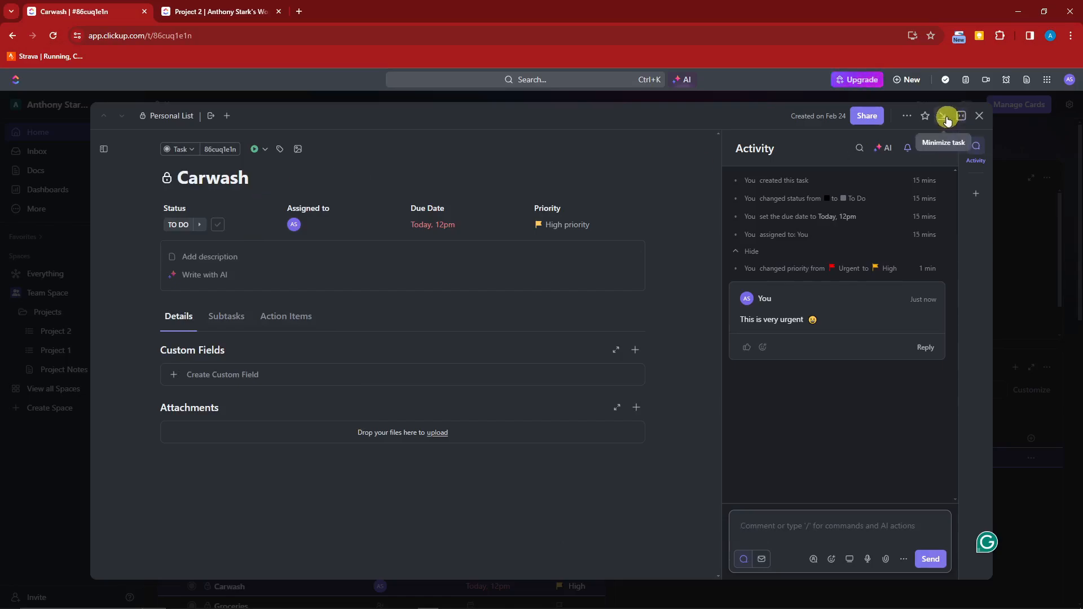
Set the task view layout to Sidebar.
left_click(902, 116)
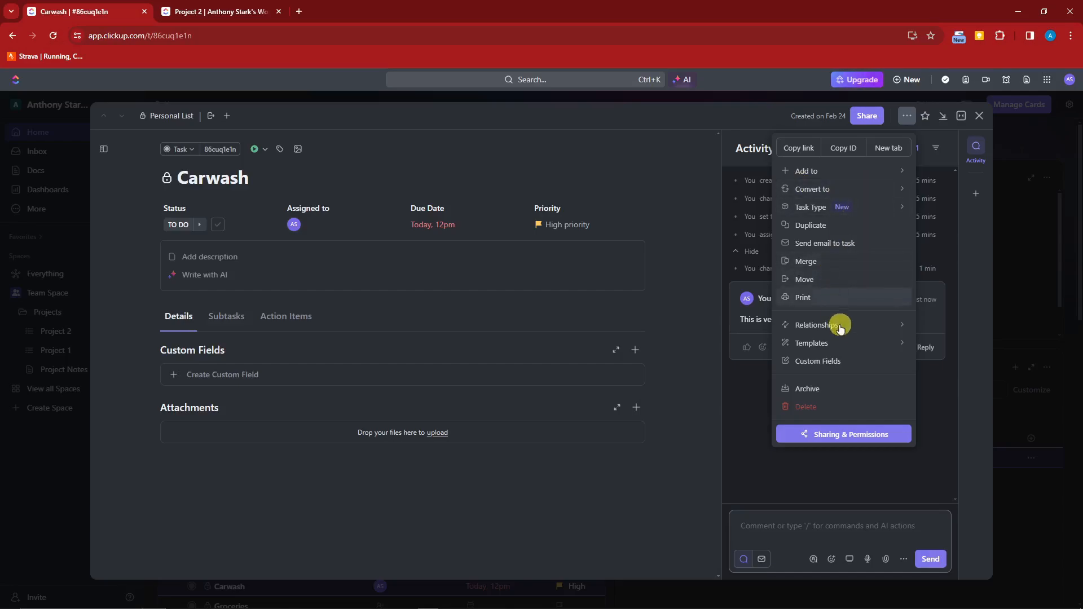
left_click(961, 116)
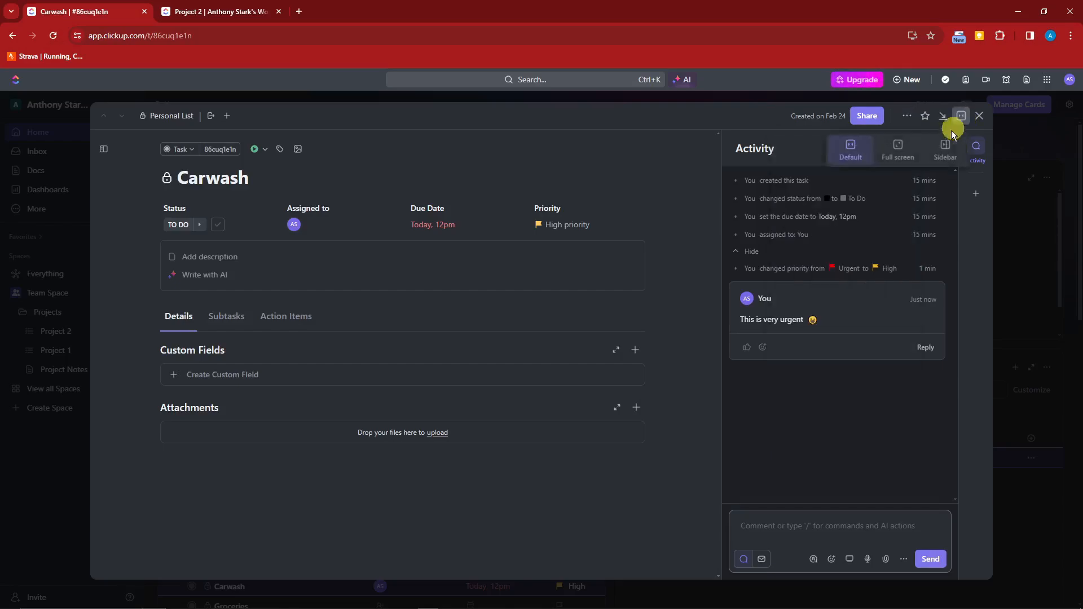
left_click(956, 146)
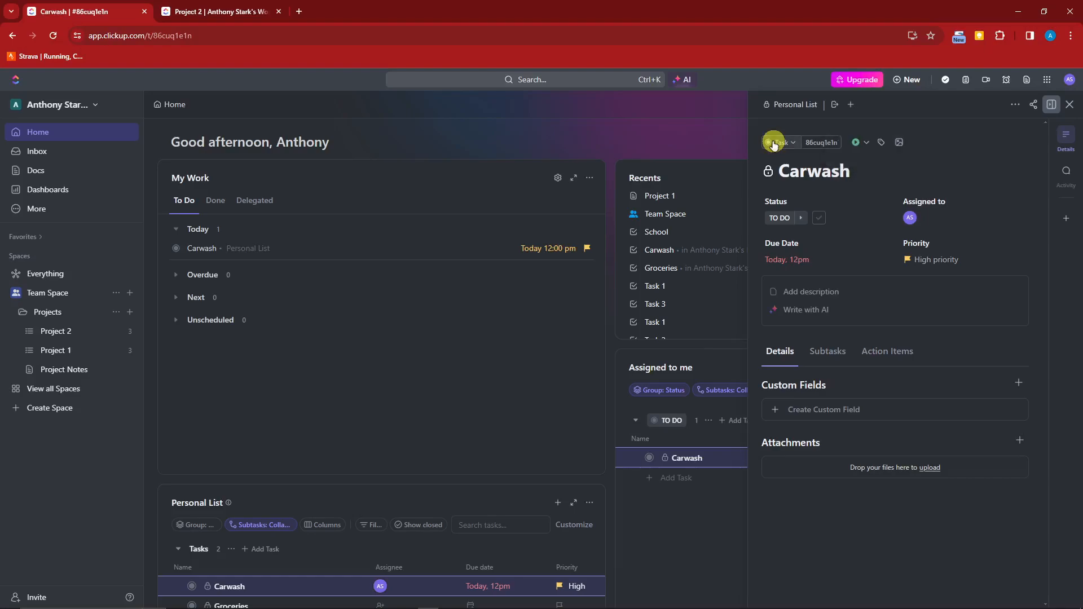
Open the Groceries task in the side panel, then close it.
scroll(530, 337, "down", 6)
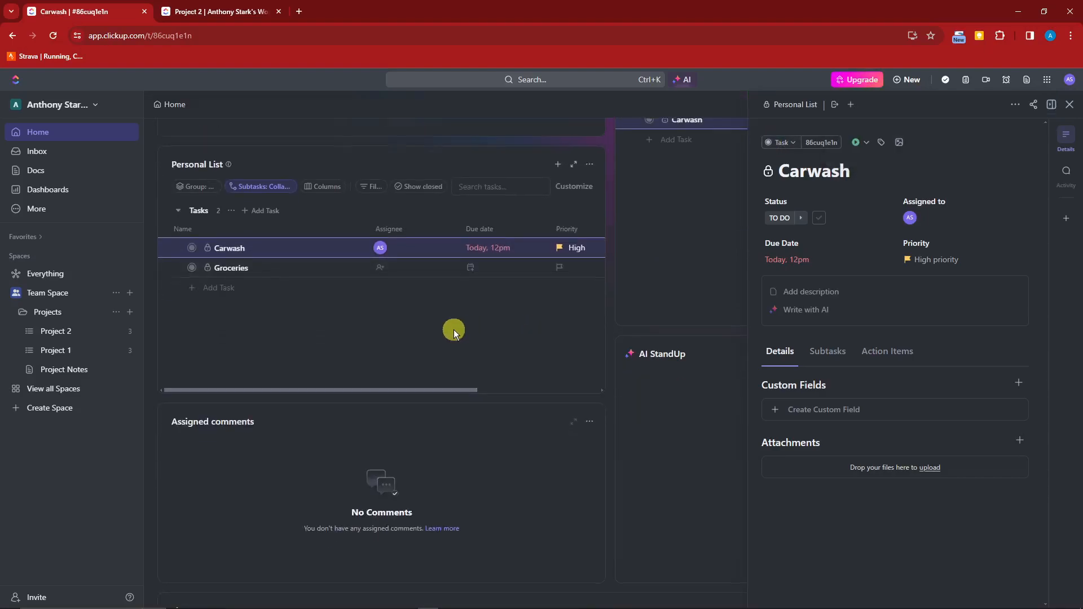
scroll(454, 330, "up", 5)
scroll(529, 398, "down", 2)
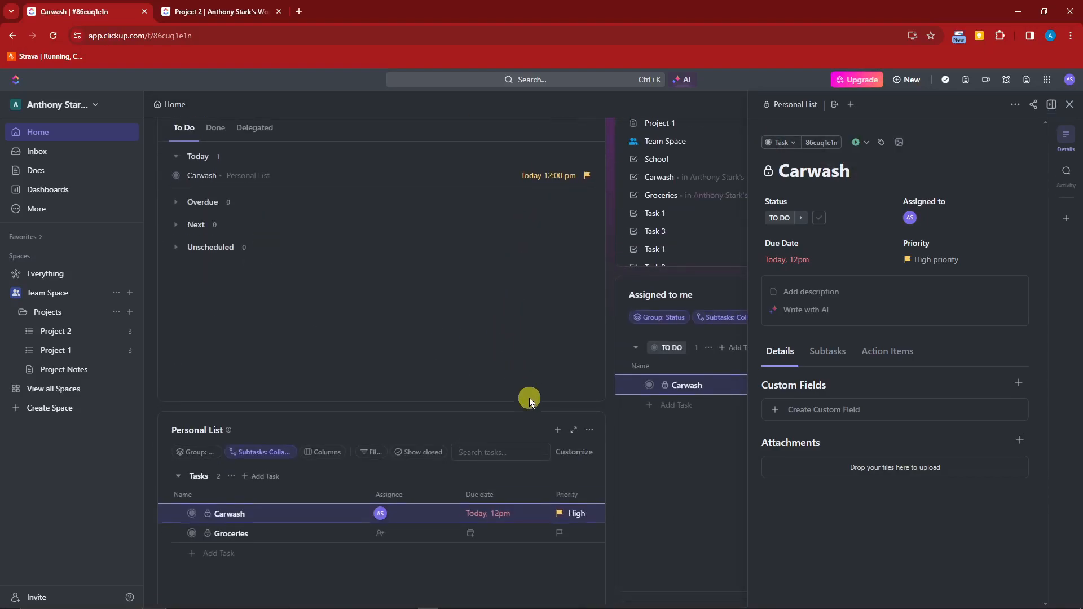
left_click(236, 438)
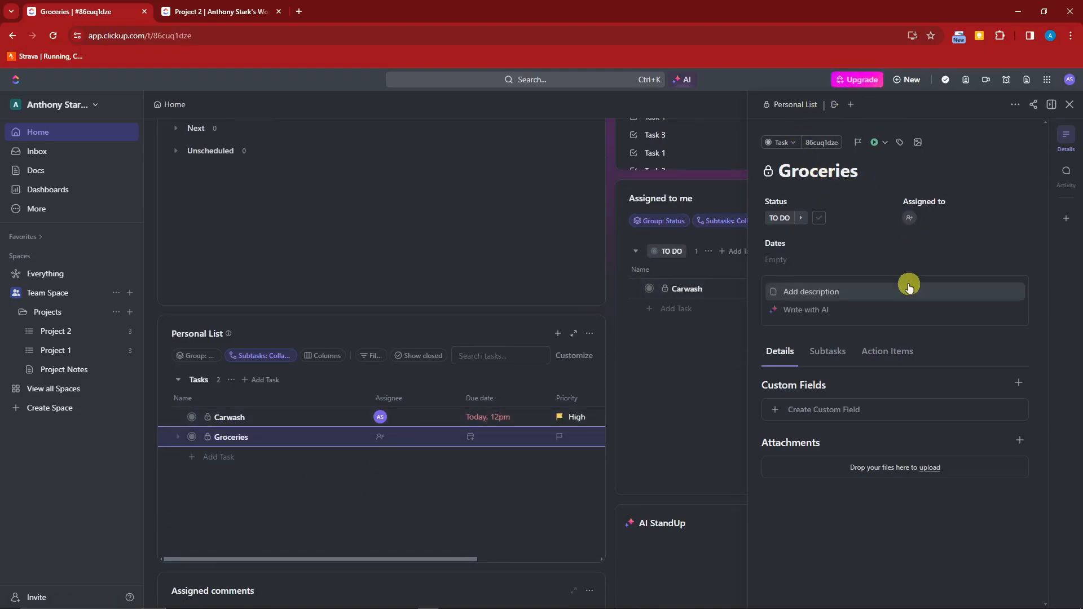
left_click(1070, 104)
scroll(509, 384, "down", 12)
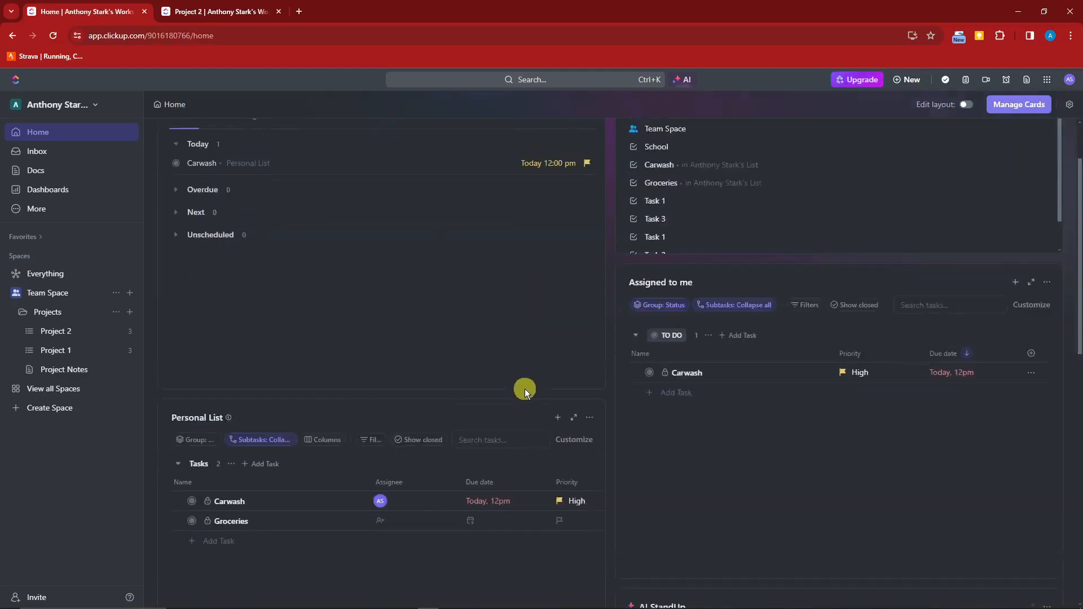
scroll(531, 390, "up", 6)
scroll(525, 391, "up", 6)
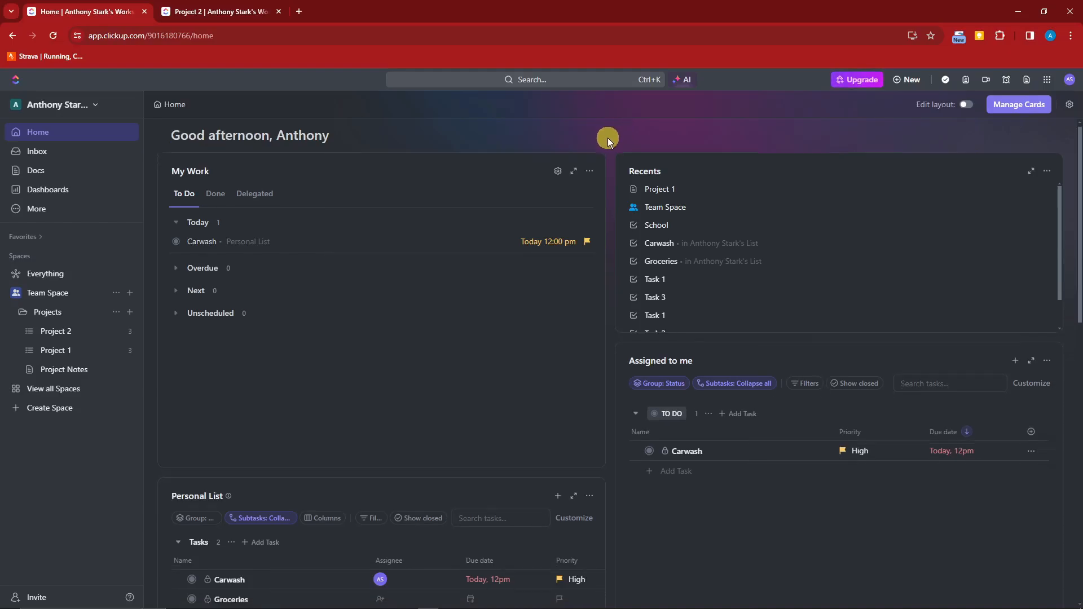
scroll(608, 137, "down", 4)
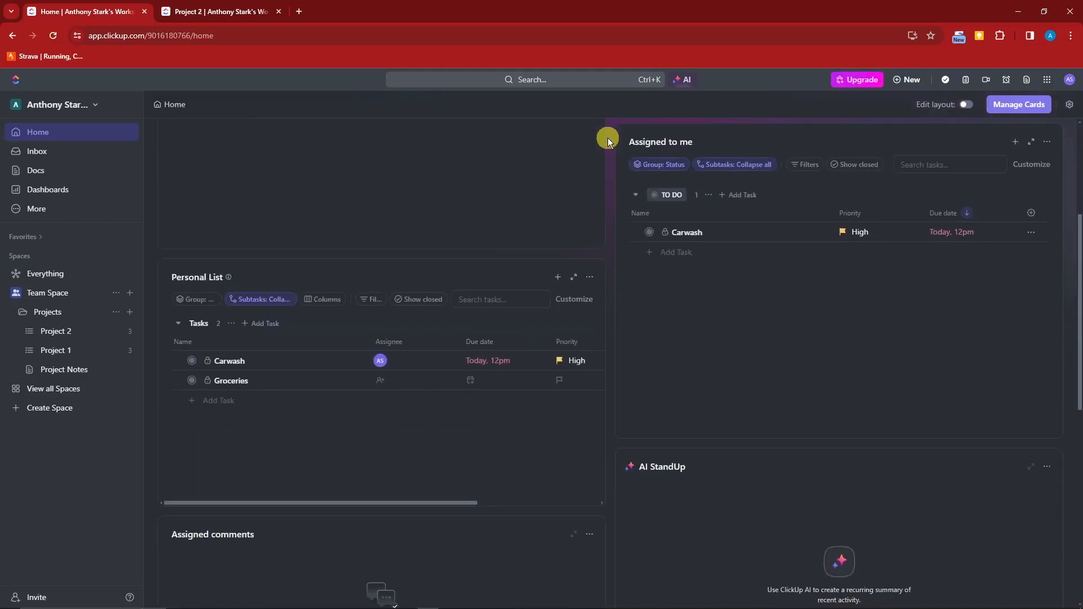
scroll(608, 138, "up", 4)
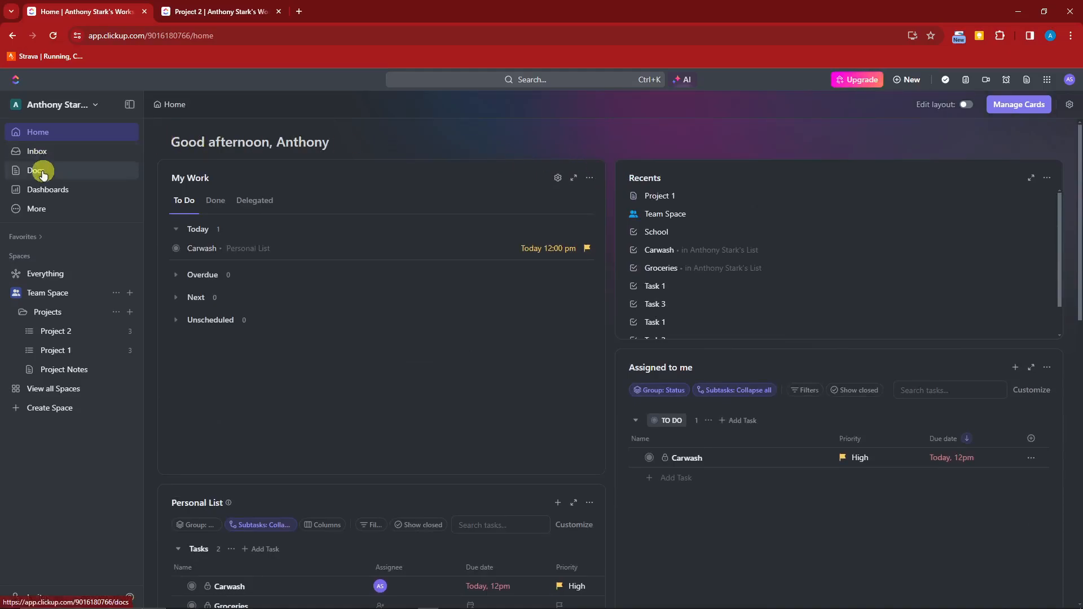
Check the More sidebar sections, view the Docs page, then open the Inbox.
left_click(37, 212)
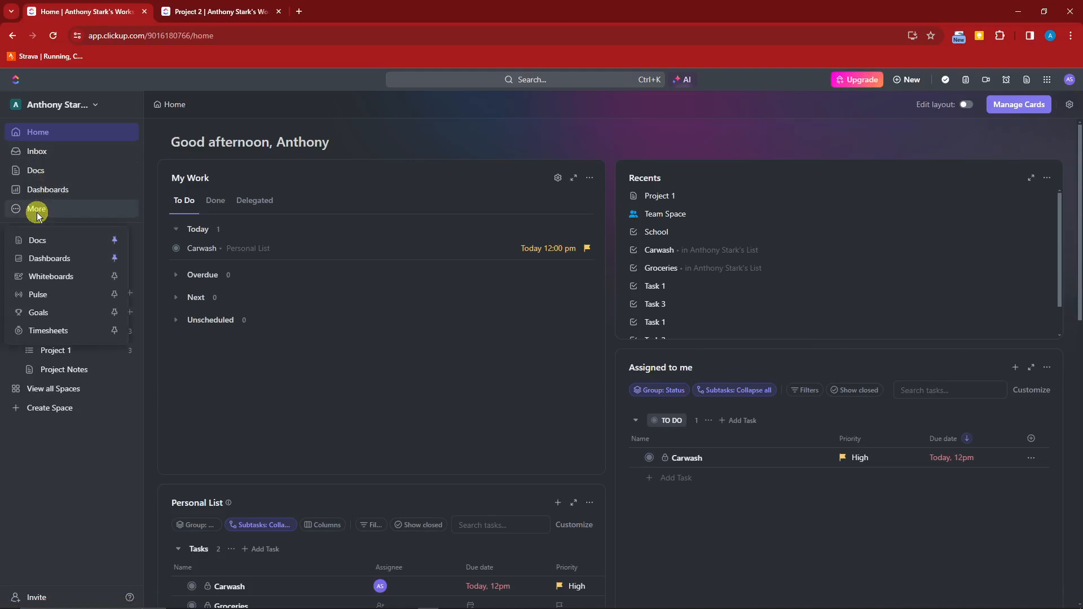
left_click(36, 211)
left_click(36, 211)
left_click(37, 213)
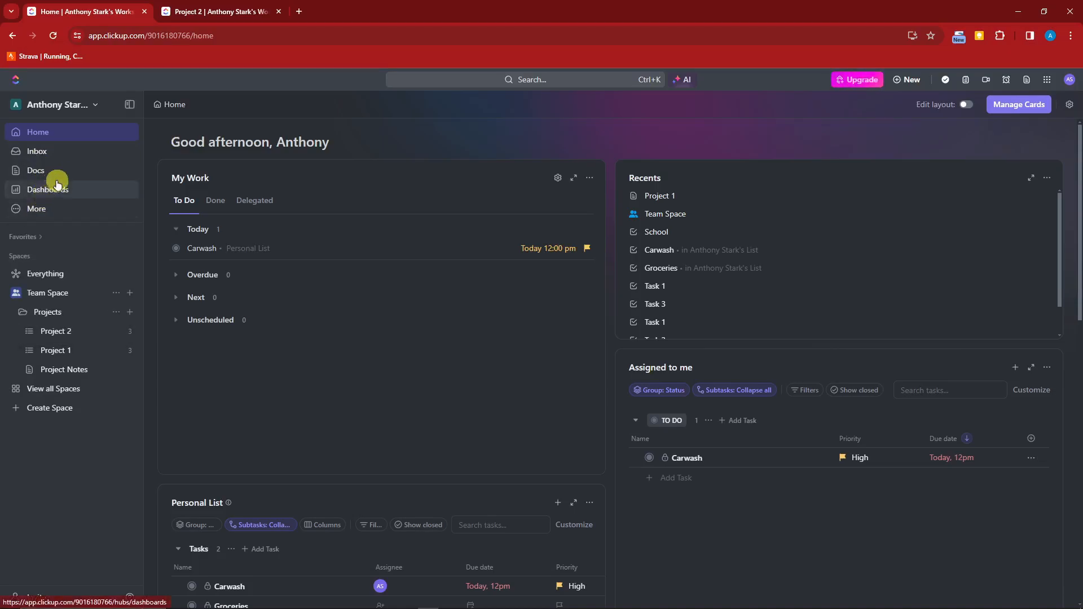
left_click(104, 172)
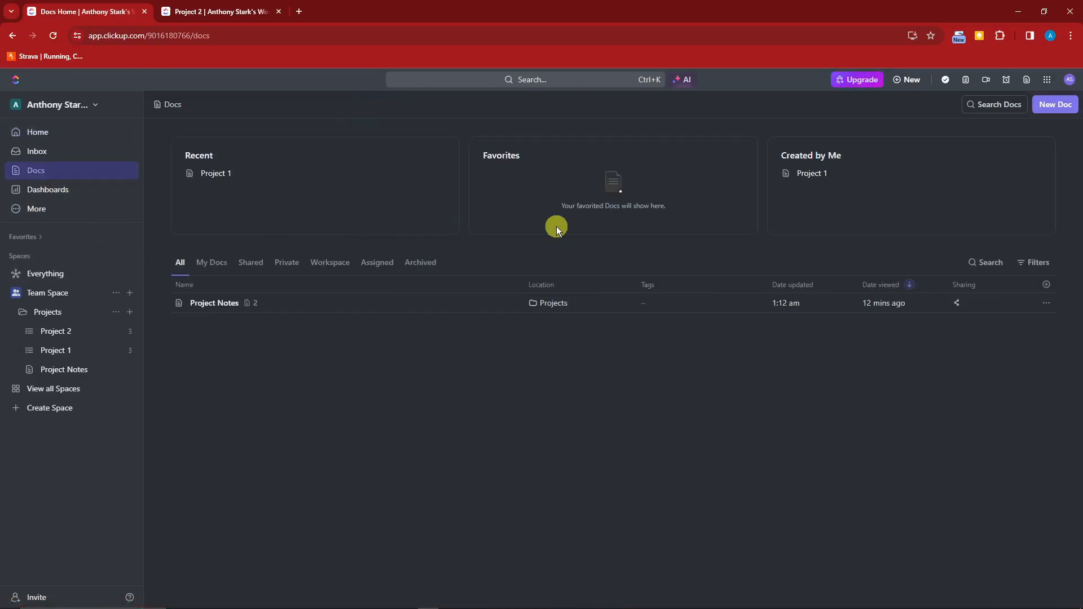
left_click(36, 159)
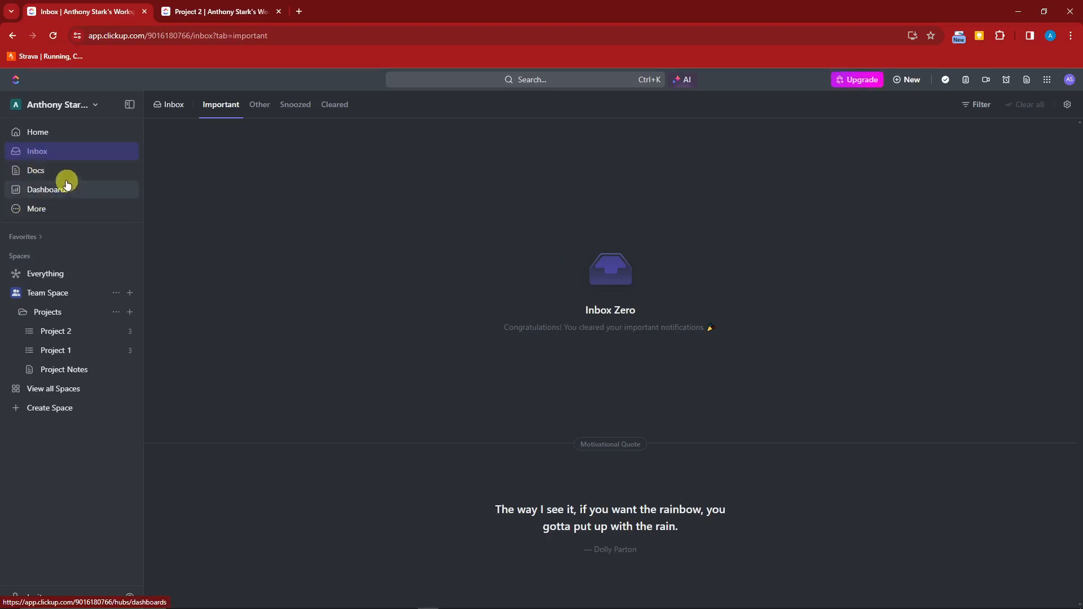
Toggle the Whiteboards and Goals sidebar pins from More, leaving Whiteboards unpinned.
left_click(66, 208)
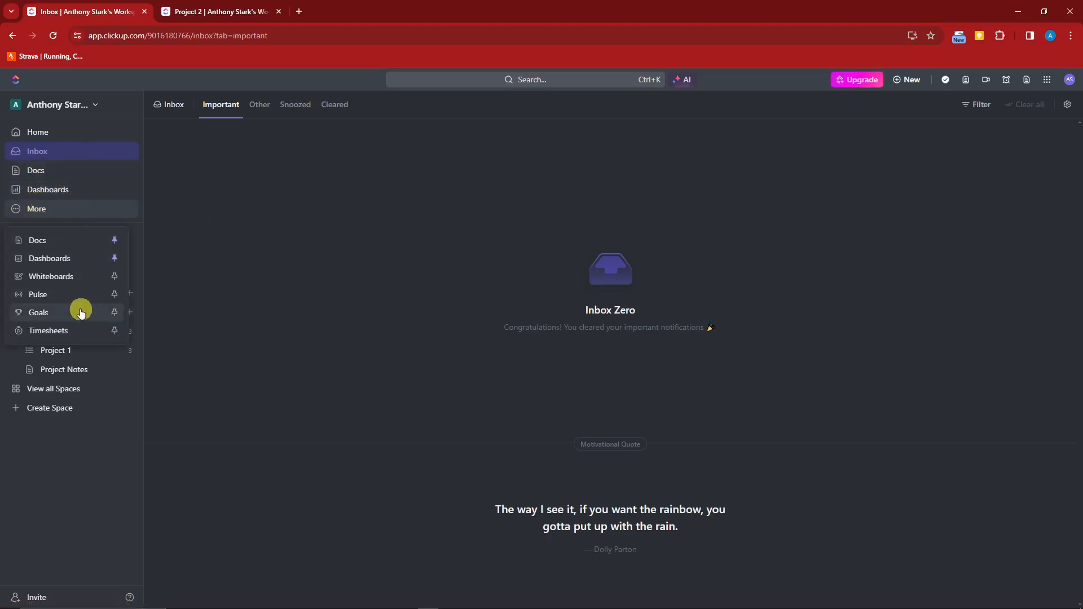
left_click(114, 280)
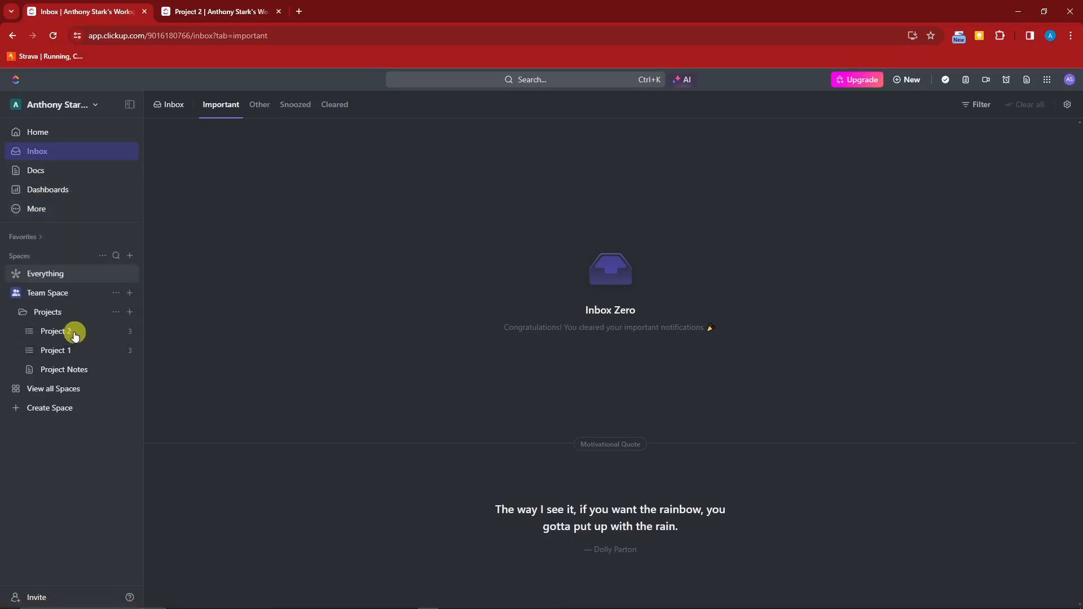
left_click(18, 227)
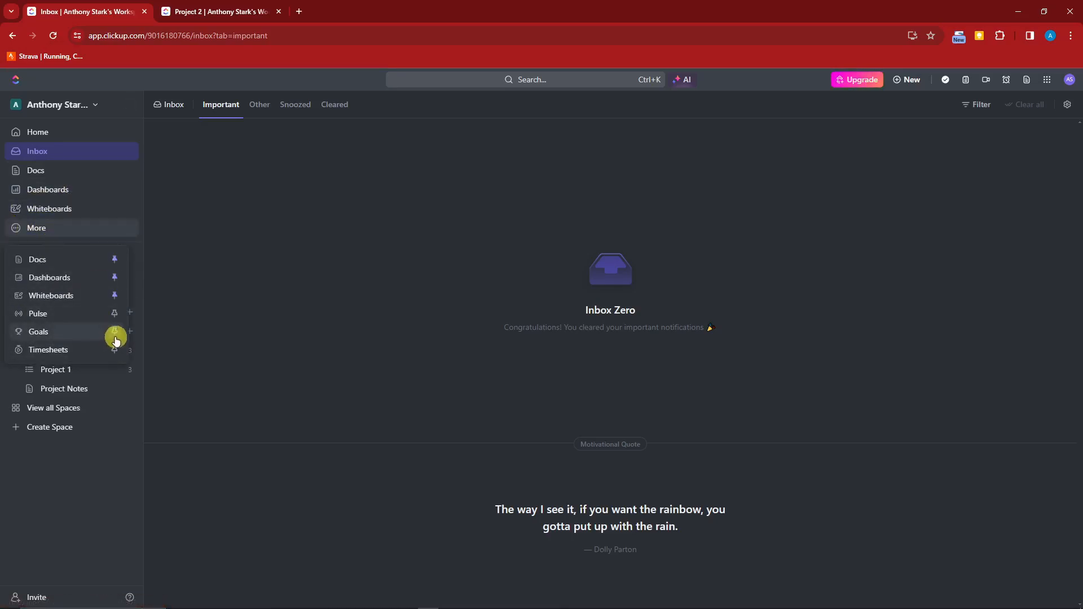
left_click(114, 331)
left_click(16, 250)
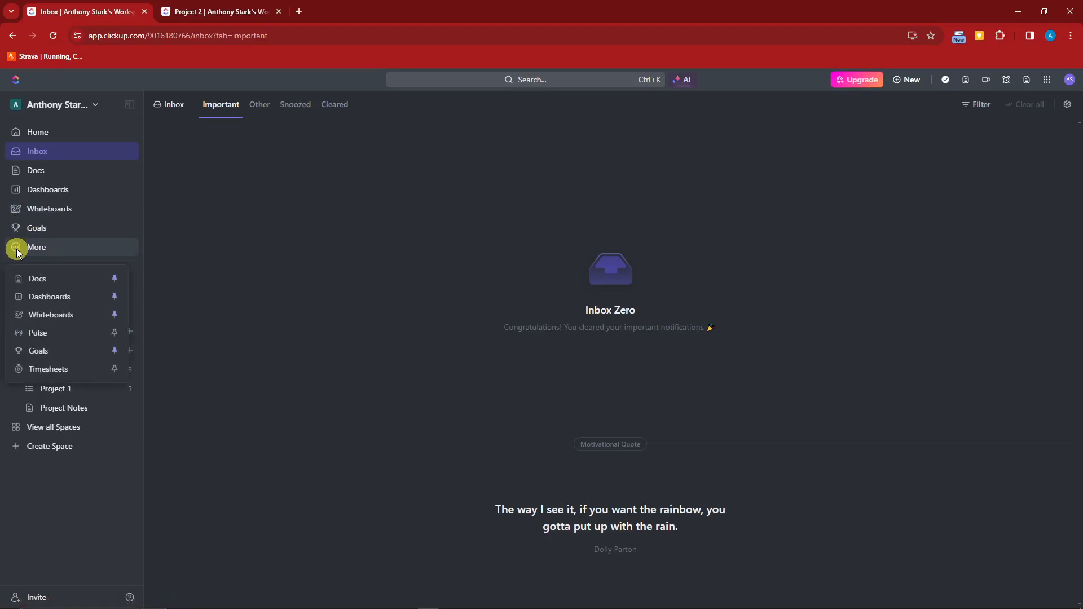
left_click(116, 316)
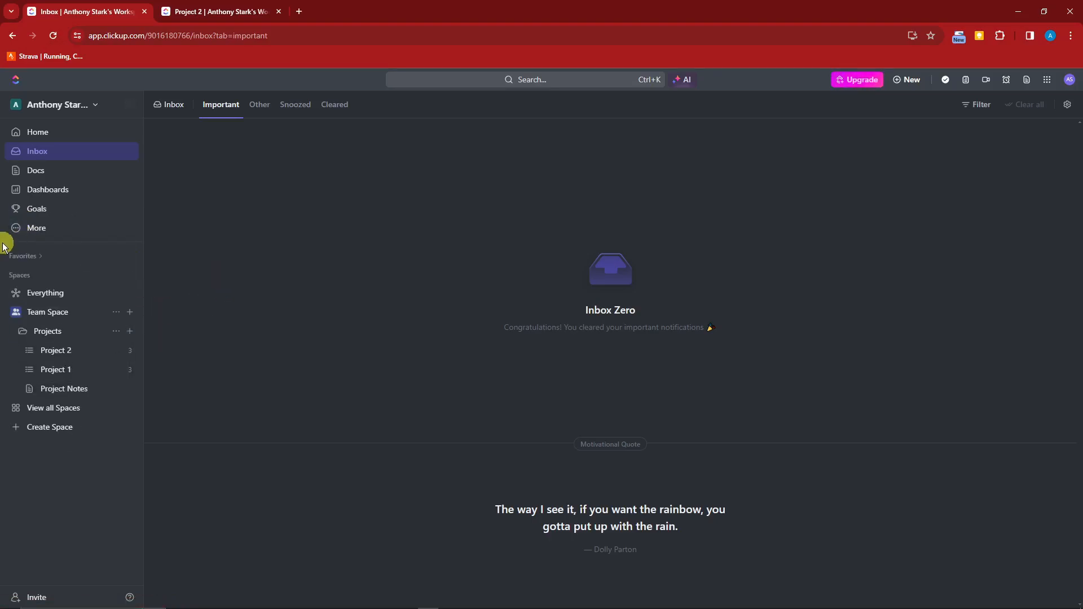
left_click(24, 229)
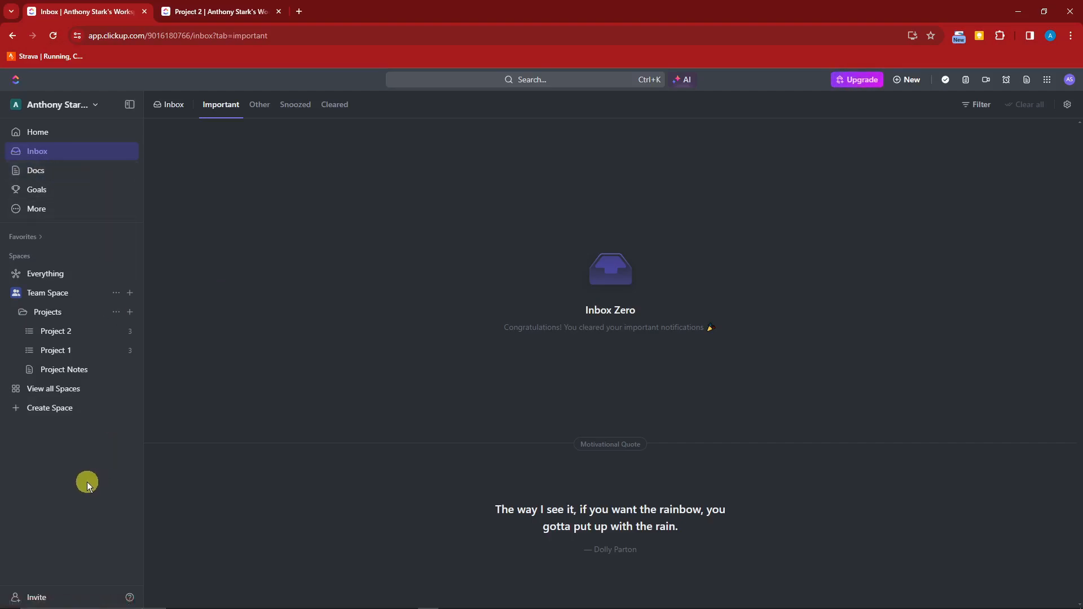
Search the workspace for 'school', then reopen search and go to connectable apps.
left_click(509, 84)
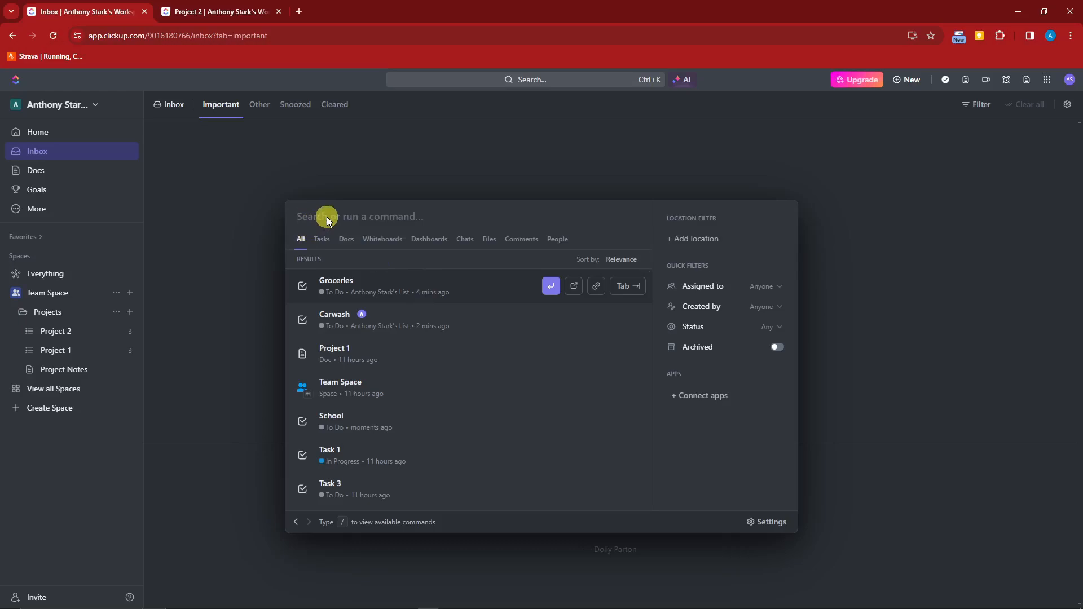
type("school")
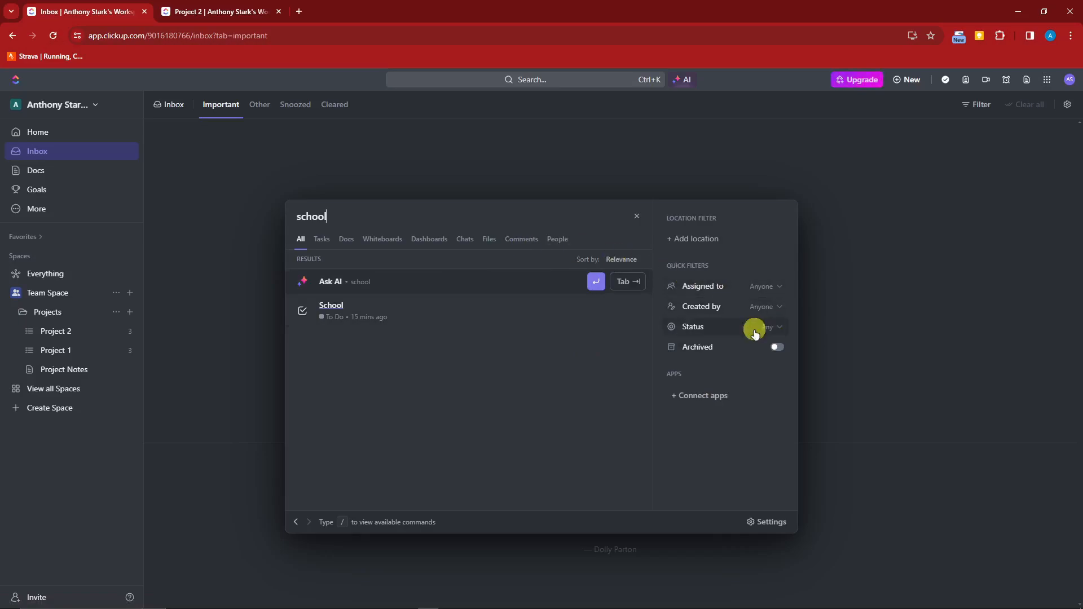
left_click(938, 337)
left_click(542, 83)
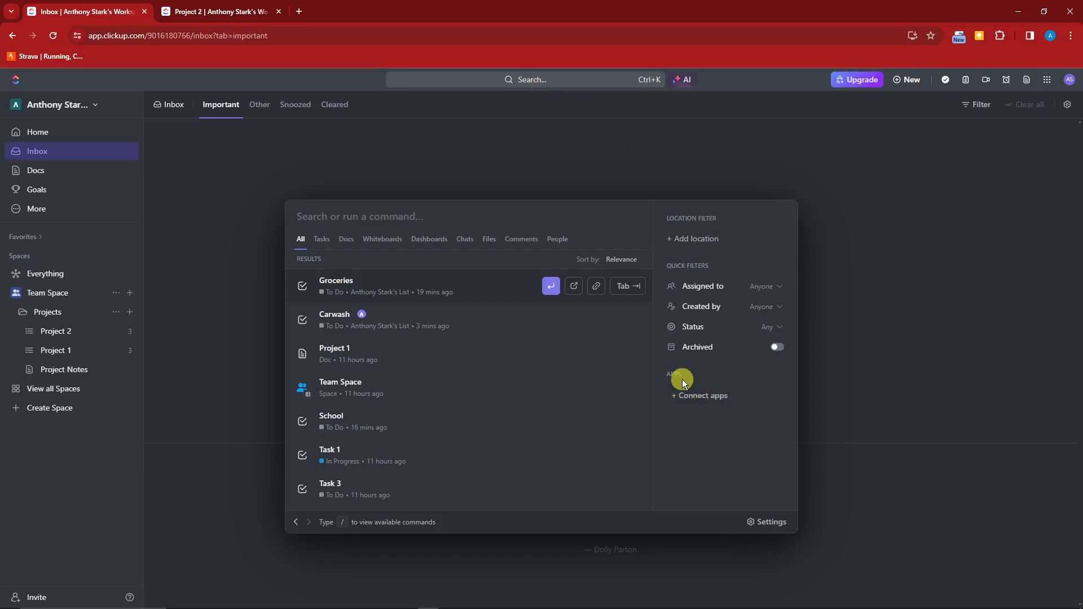
left_click(681, 398)
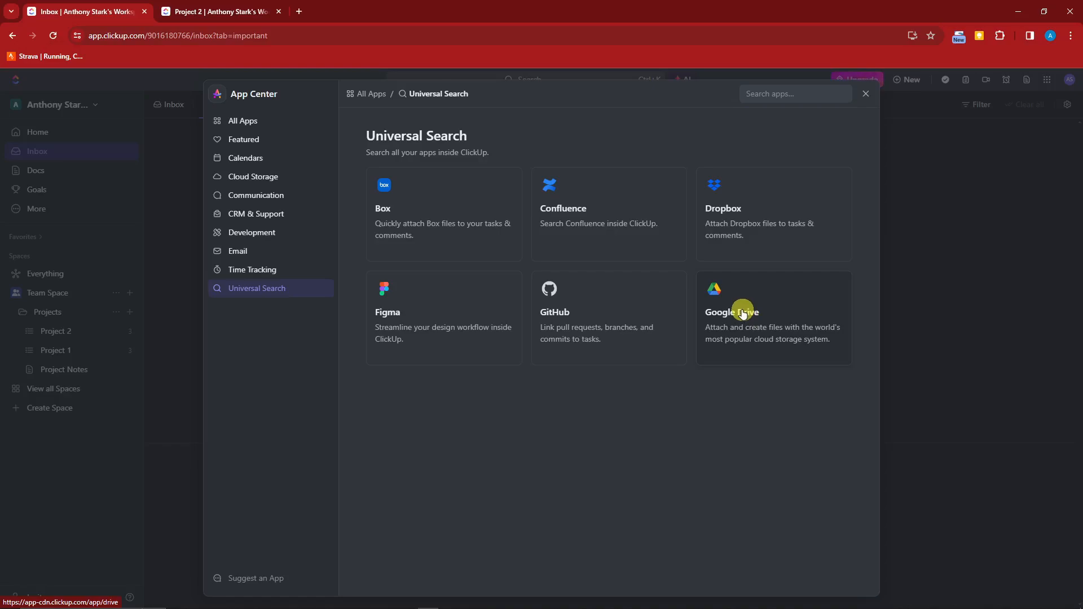
Browse the Email, Calendars, Communication and Time Tracking integrations in App Center, then close it.
left_click(231, 251)
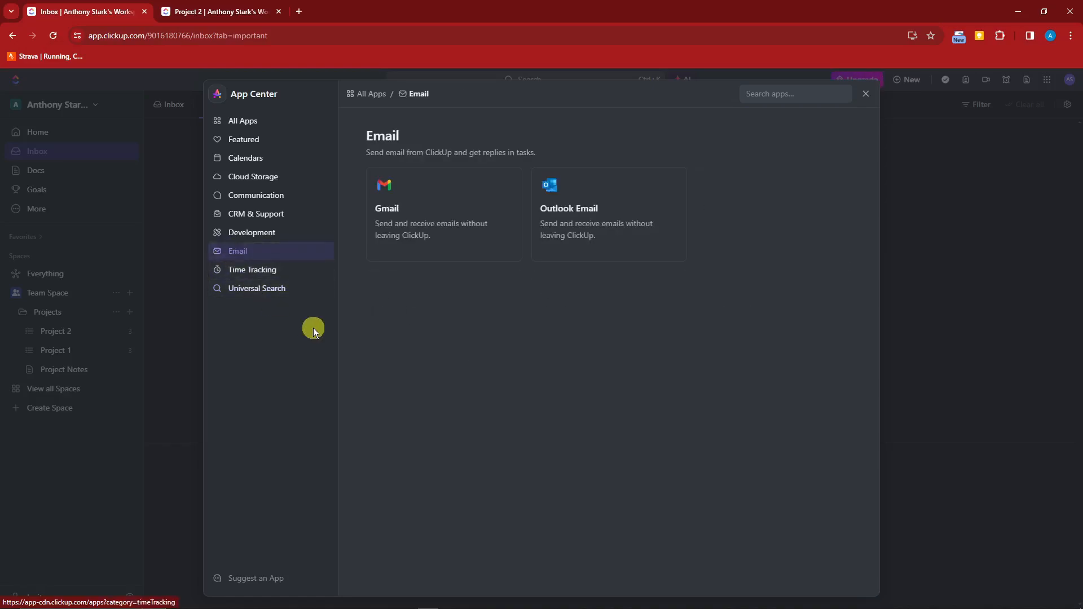
left_click(316, 159)
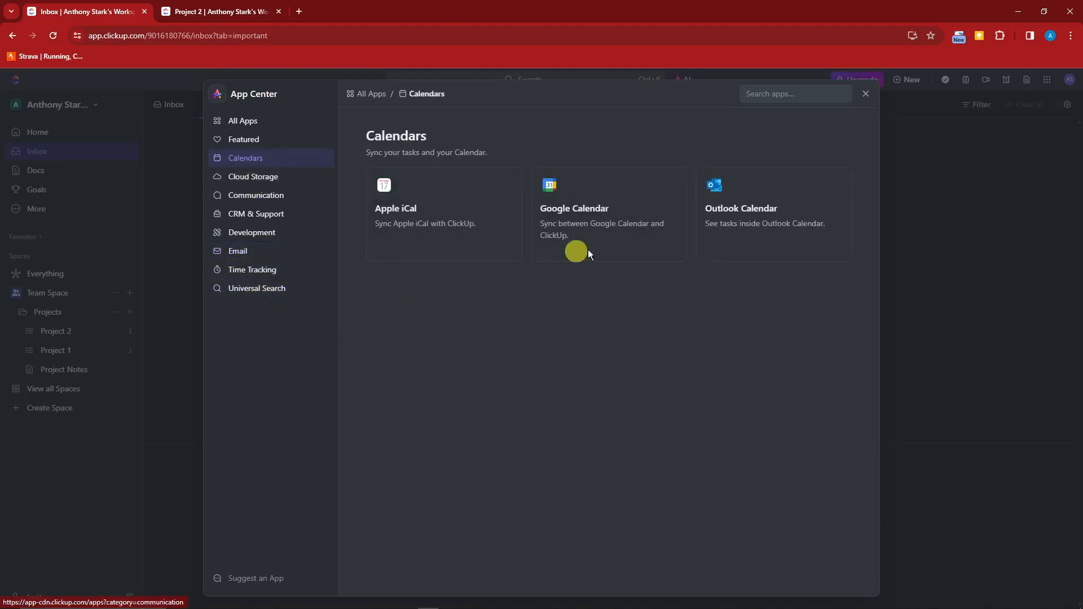
left_click(263, 196)
left_click(263, 271)
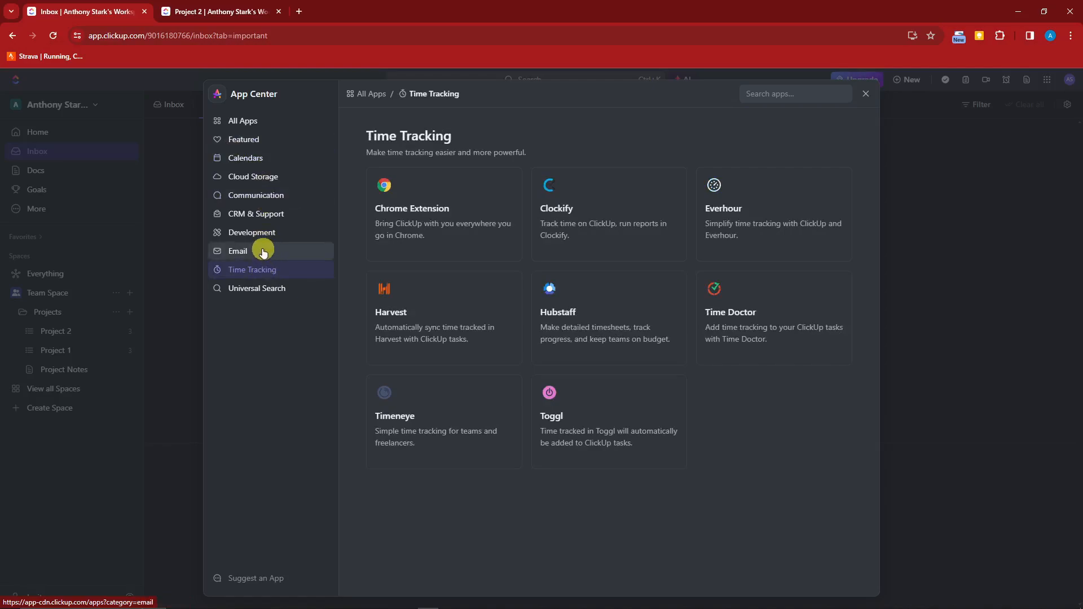
left_click(866, 93)
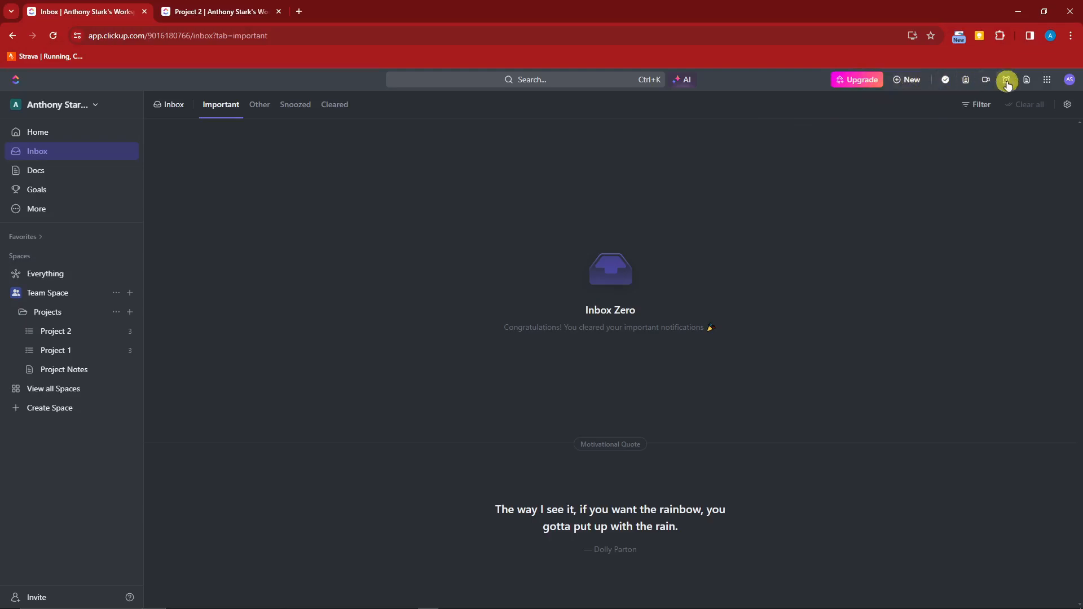
Create a regular 'Drive the car' task in the Personal List without a template.
left_click(899, 80)
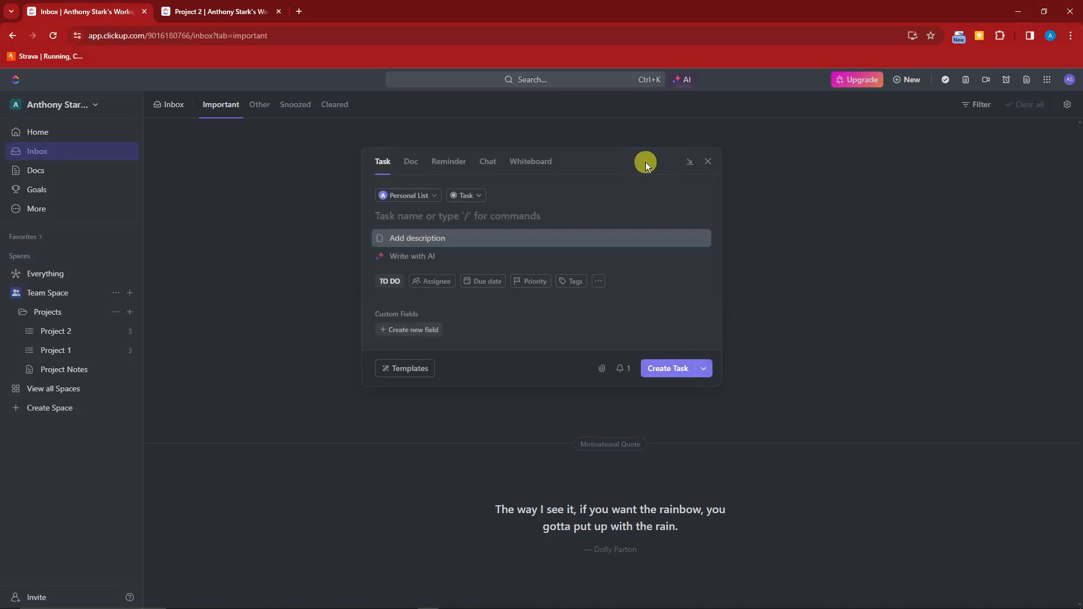
type("Dr")
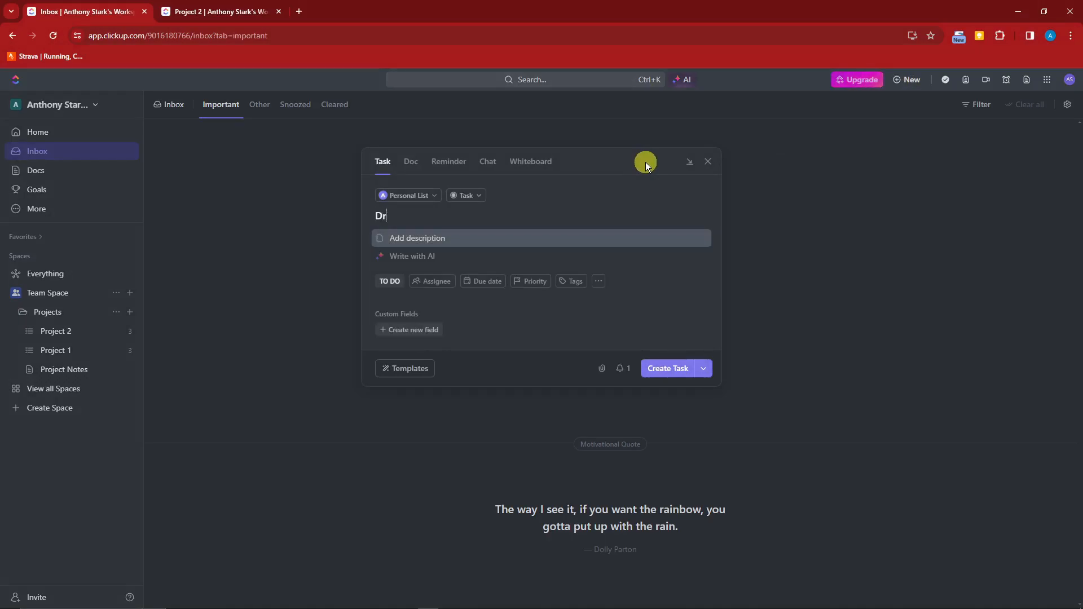
type("ive the acr")
key("BackSpace")
key("BackSpace")
type("car")
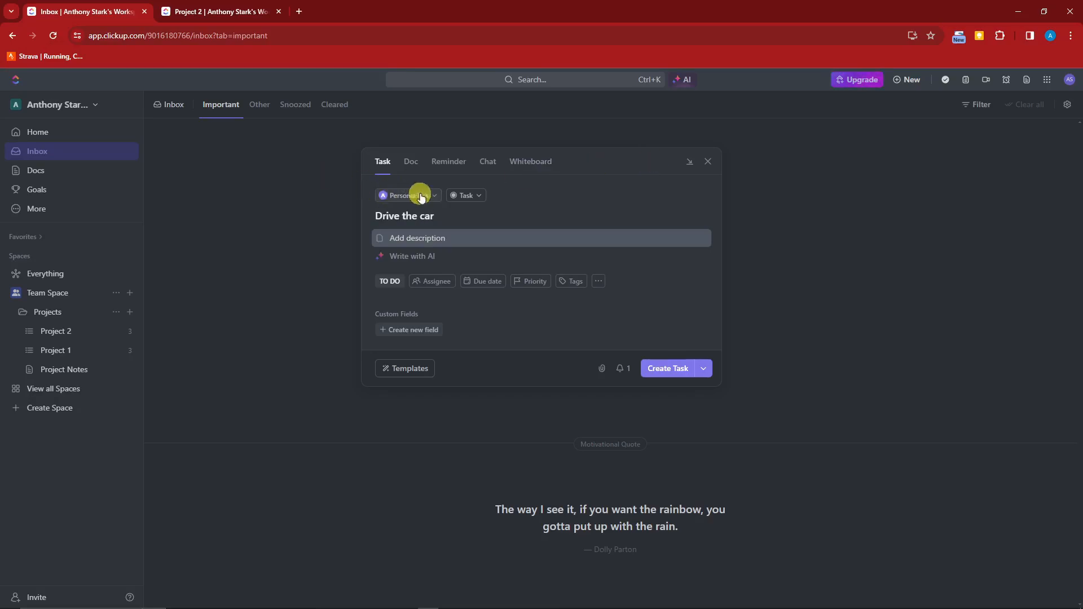
left_click(431, 195)
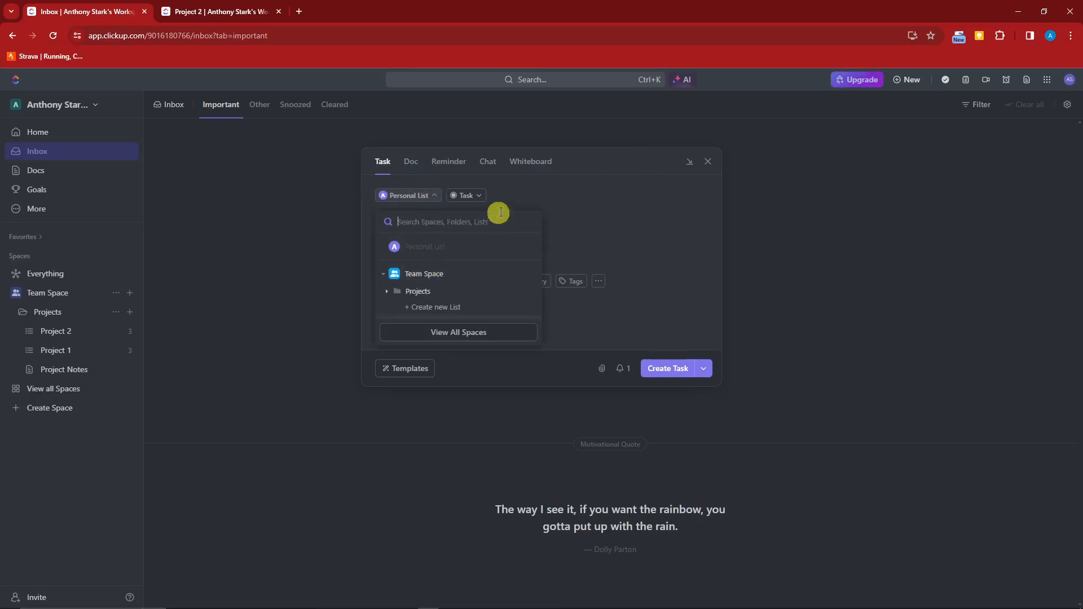
left_click(475, 195)
left_click(475, 195)
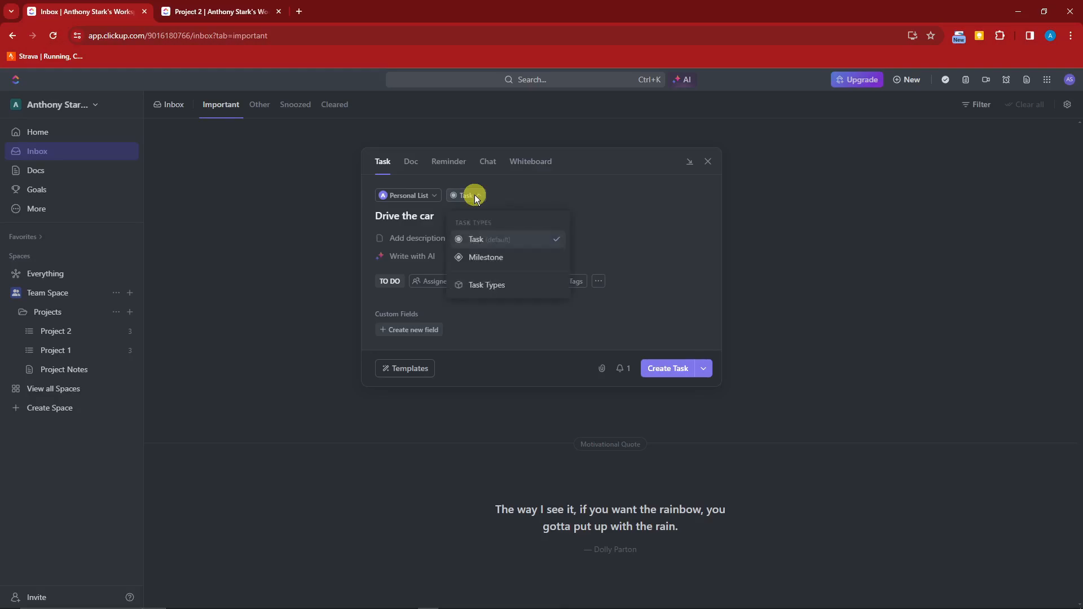
left_click(476, 197)
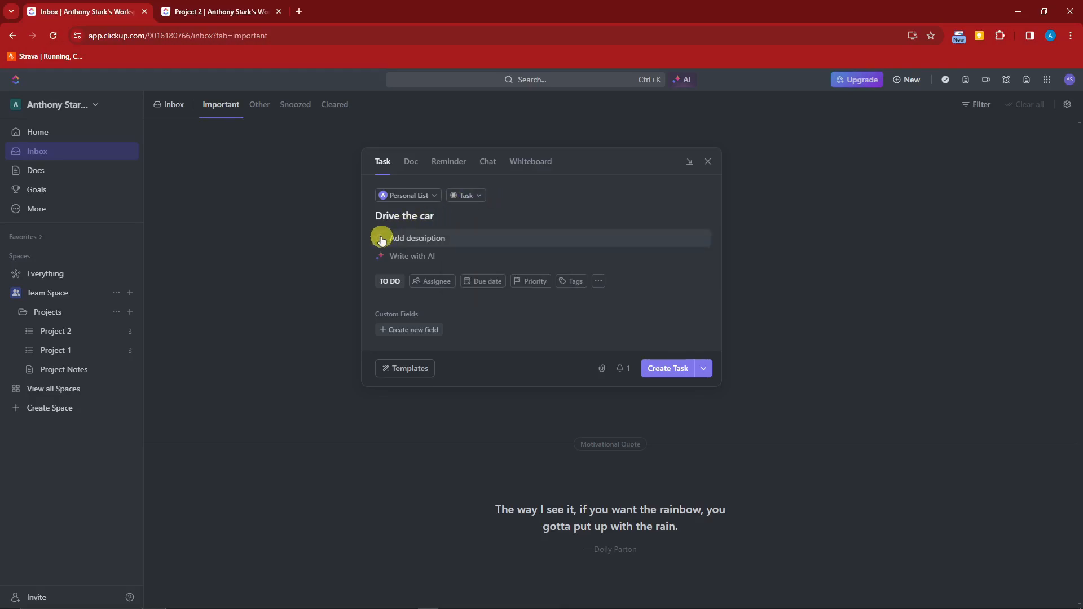
left_click(418, 369)
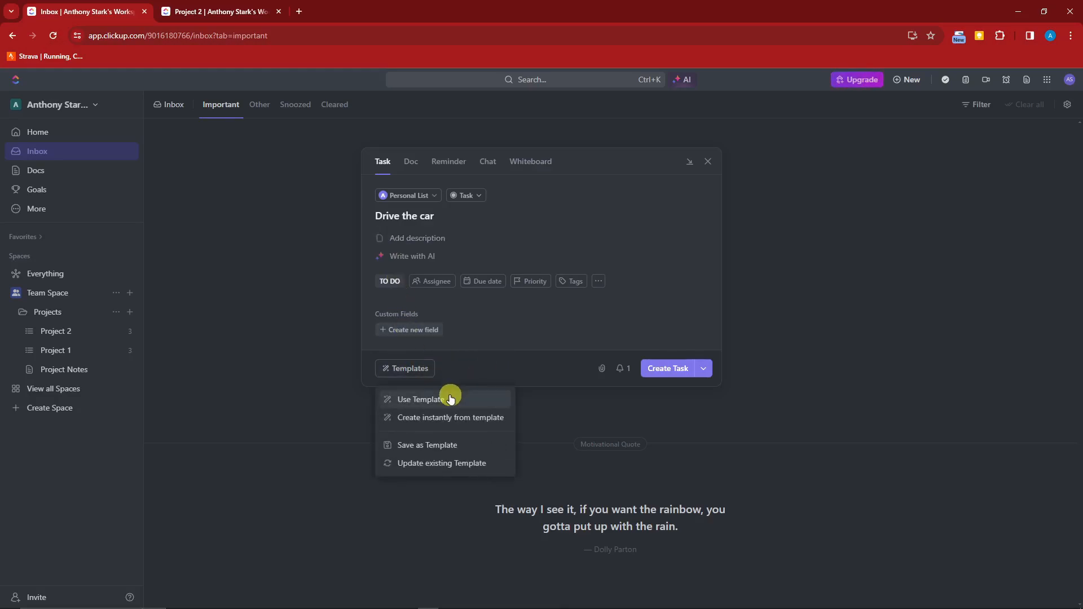
left_click(551, 324)
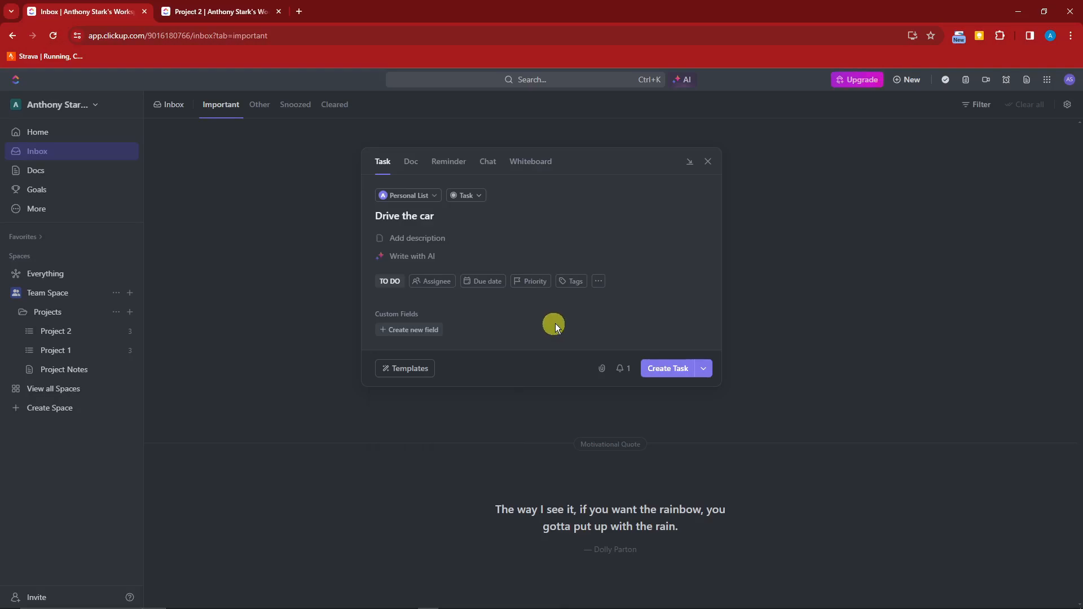
left_click(686, 370)
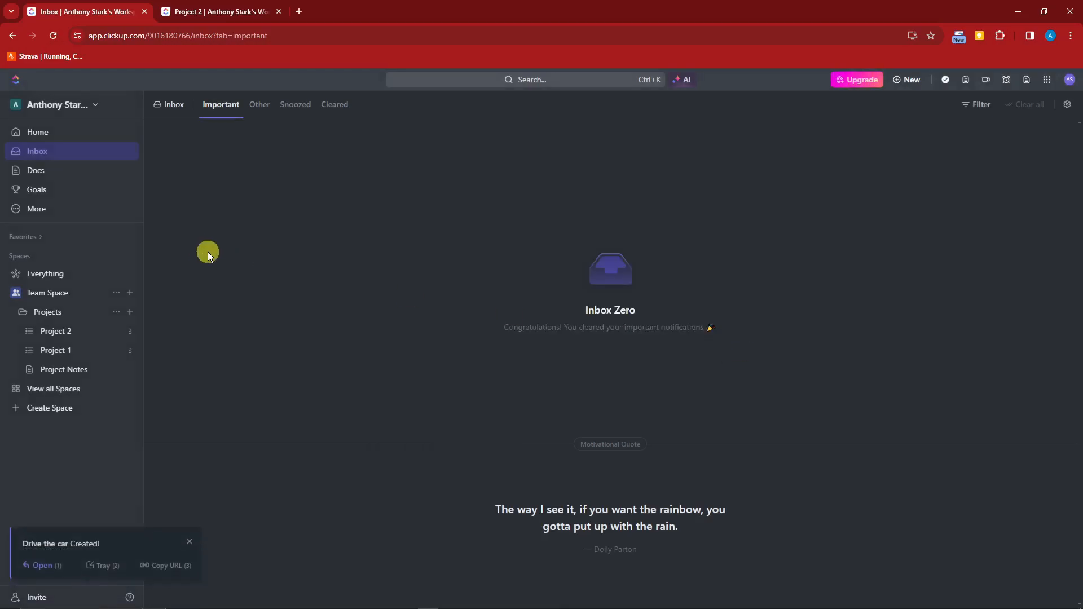
Go to Home and look over the My Work, Recents, Personal List and AI StandUp cards.
left_click(56, 138)
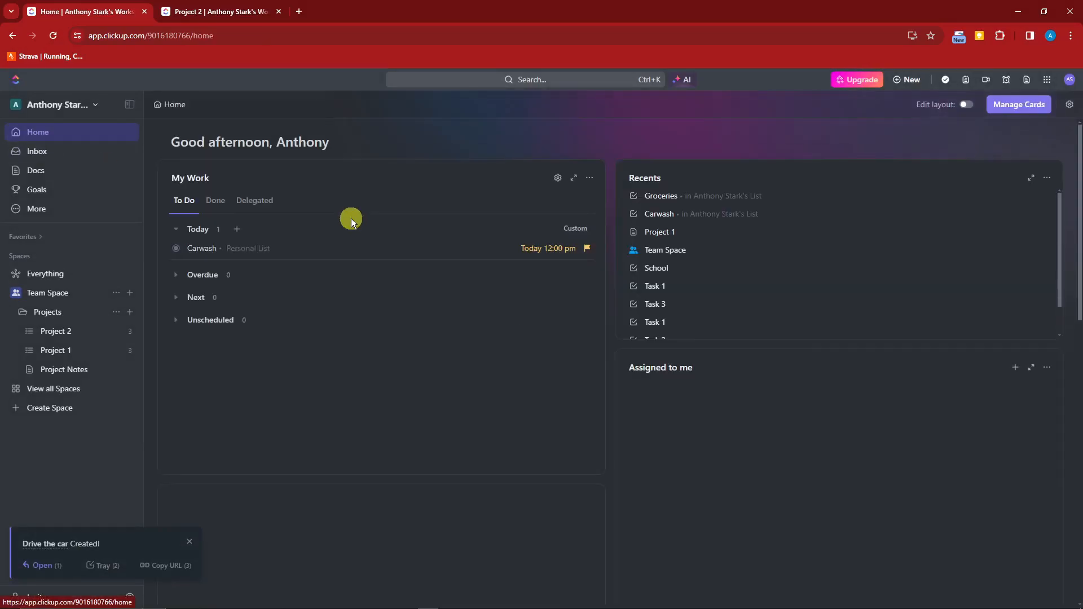
scroll(370, 298, "down", 3)
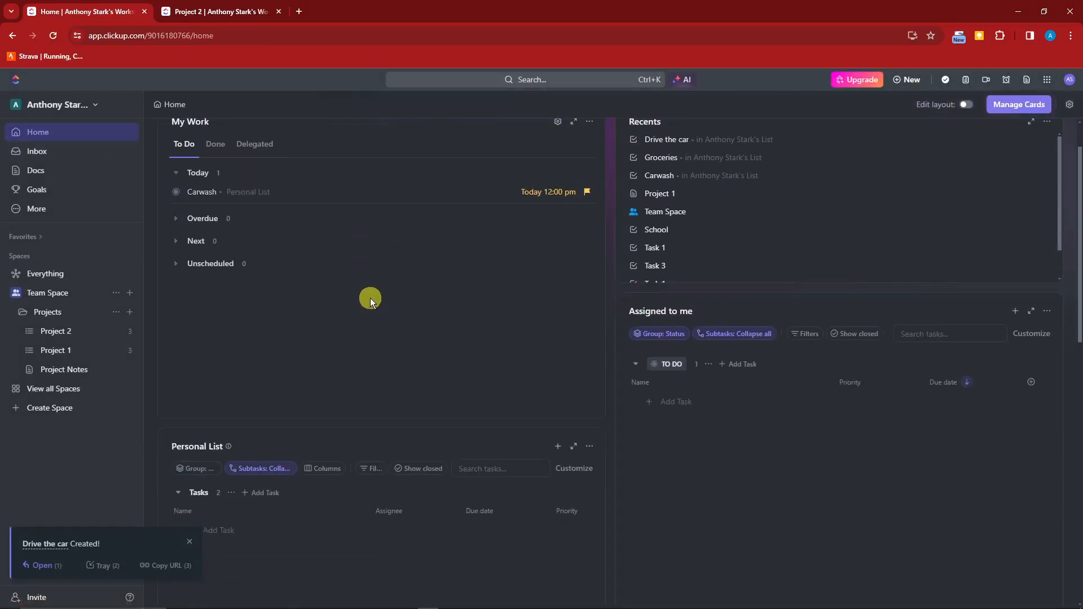
scroll(370, 298, "down", 8)
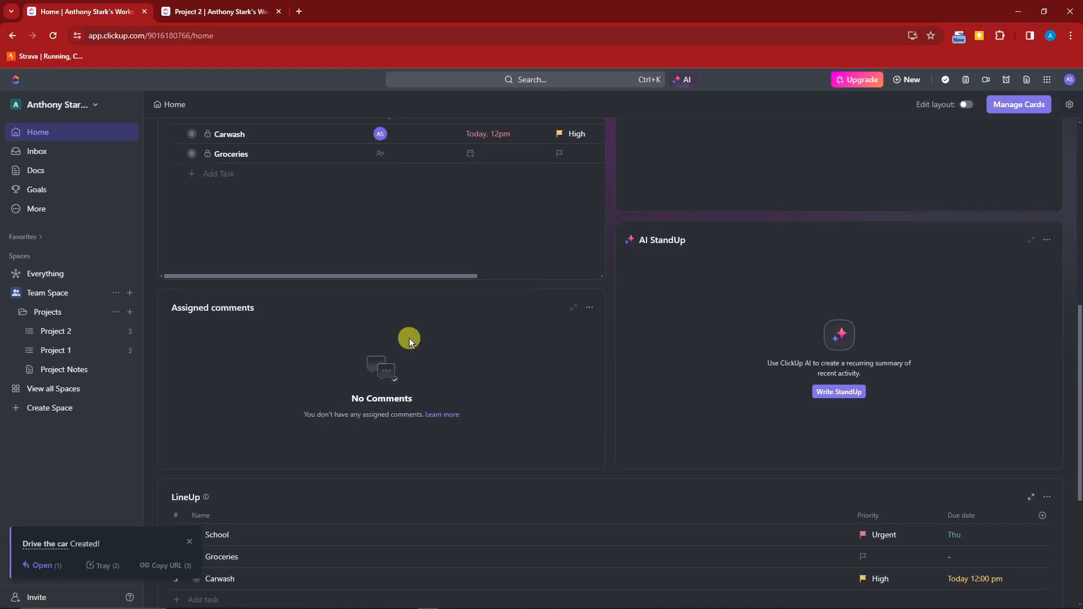
scroll(446, 347, "up", 7)
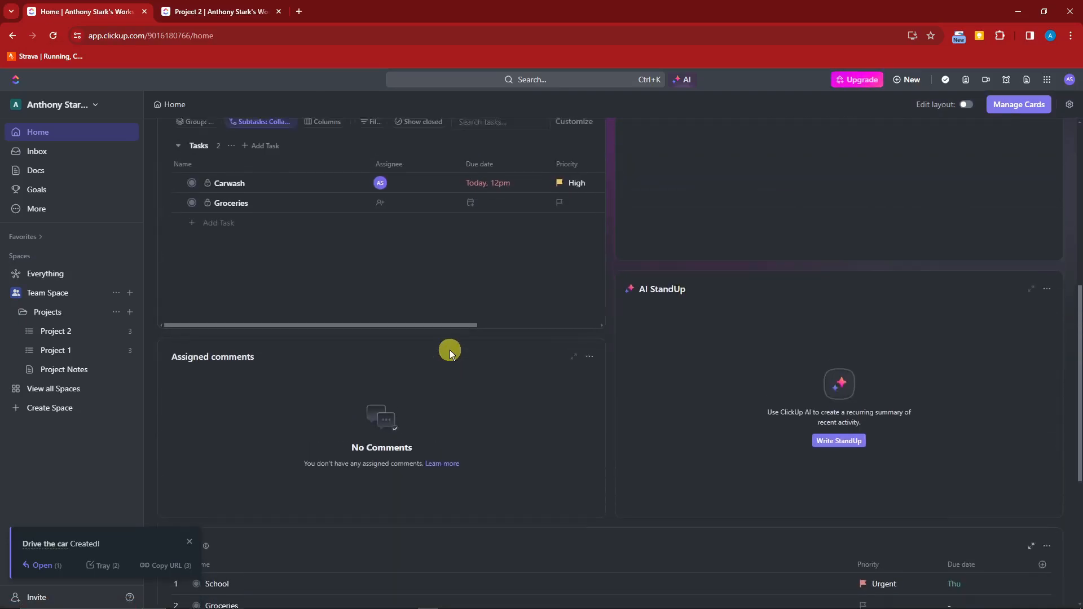
scroll(451, 353, "up", 2)
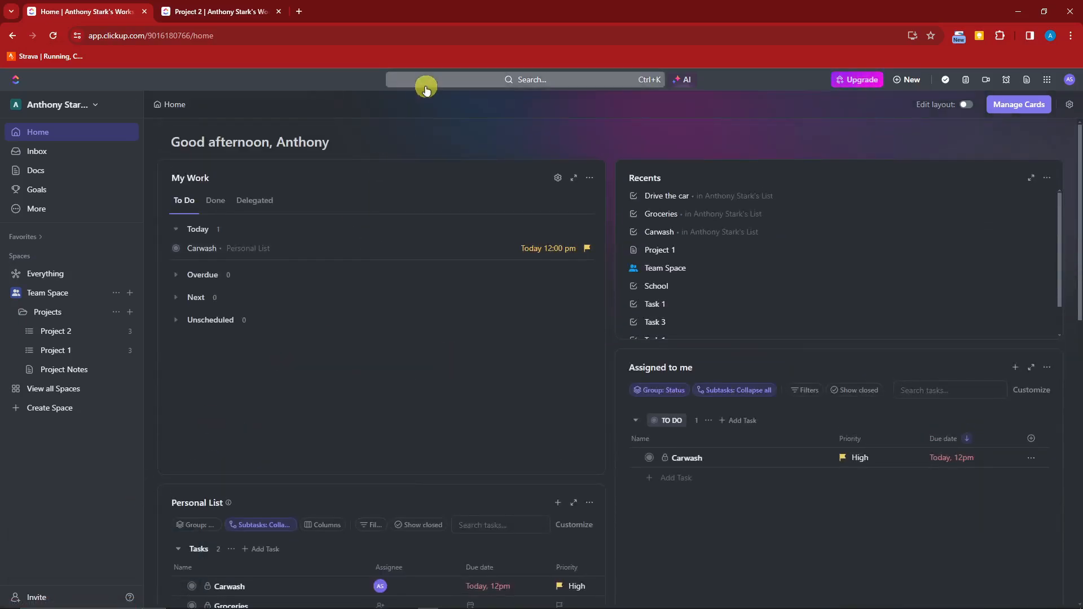
Find 'Drive the car' via search and review its details in the side panel.
left_click(425, 85)
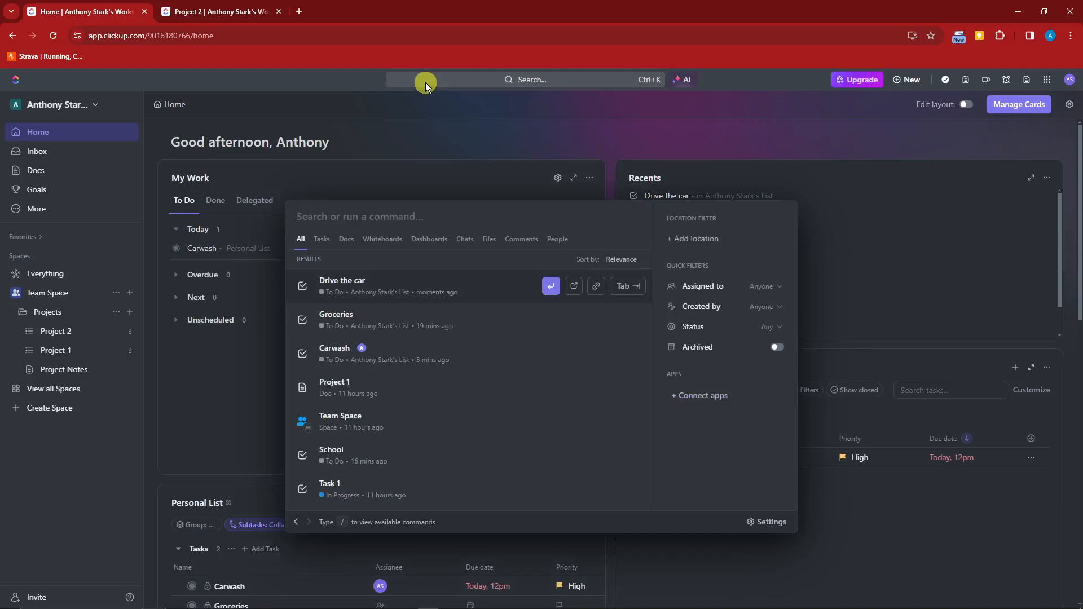
left_click(464, 280)
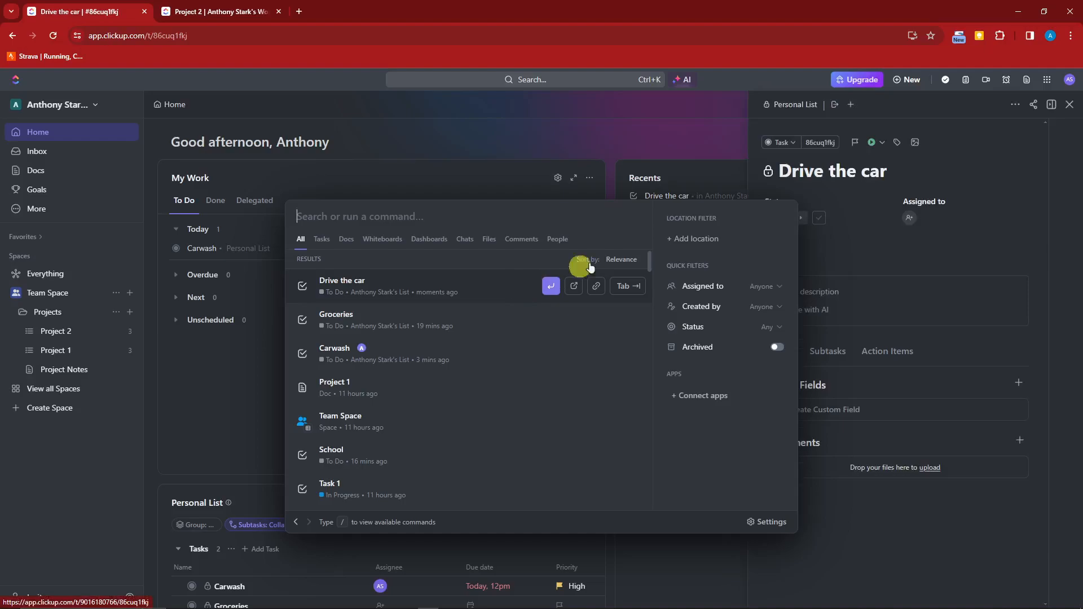
left_click(672, 140)
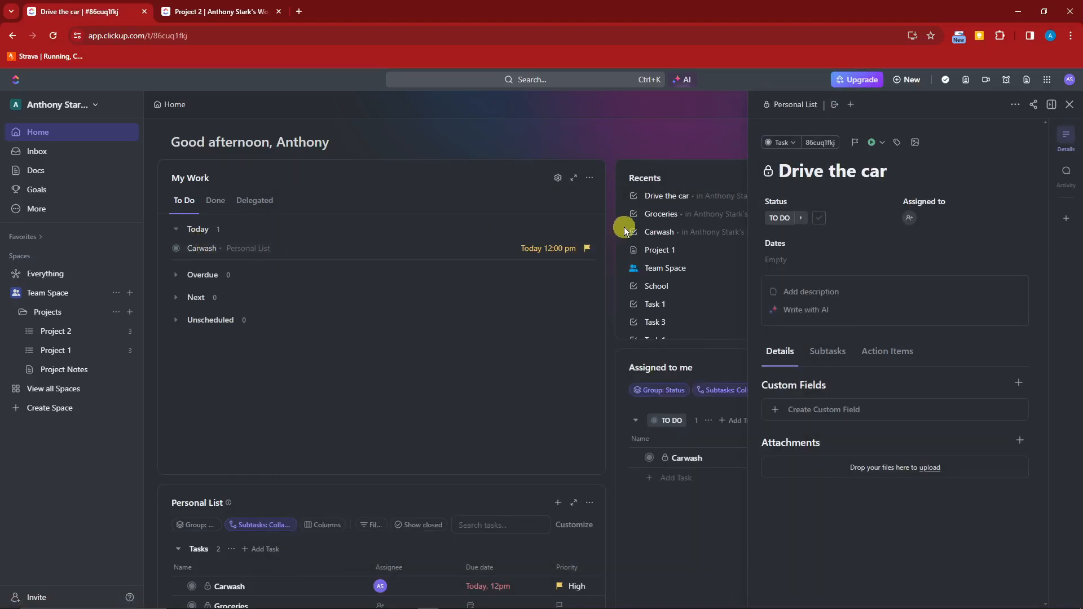
scroll(633, 302, "down", 1)
scroll(459, 395, "down", 3)
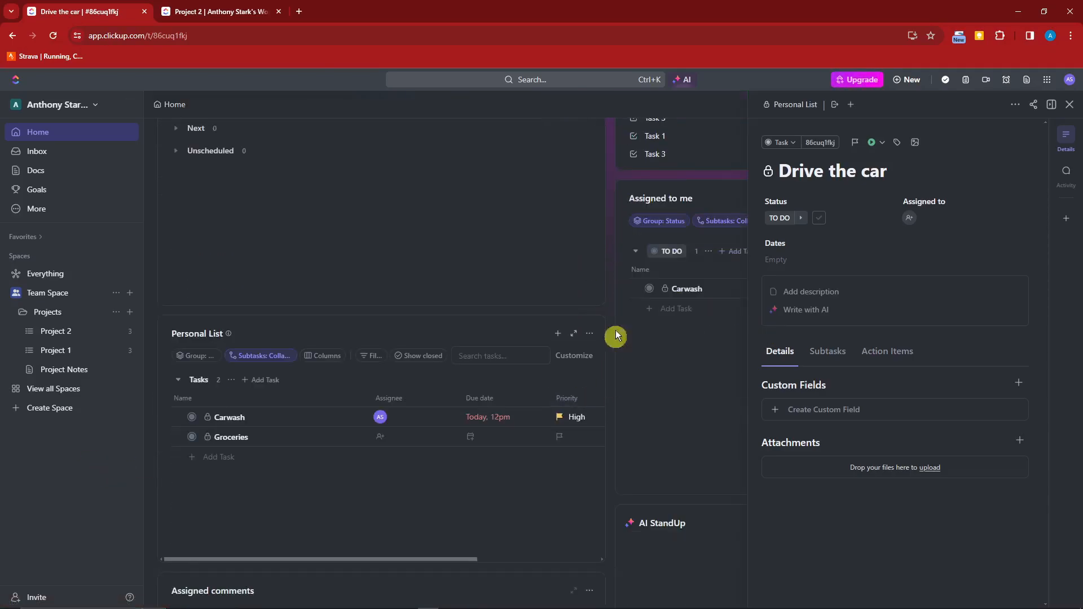
scroll(428, 189, "up", 3)
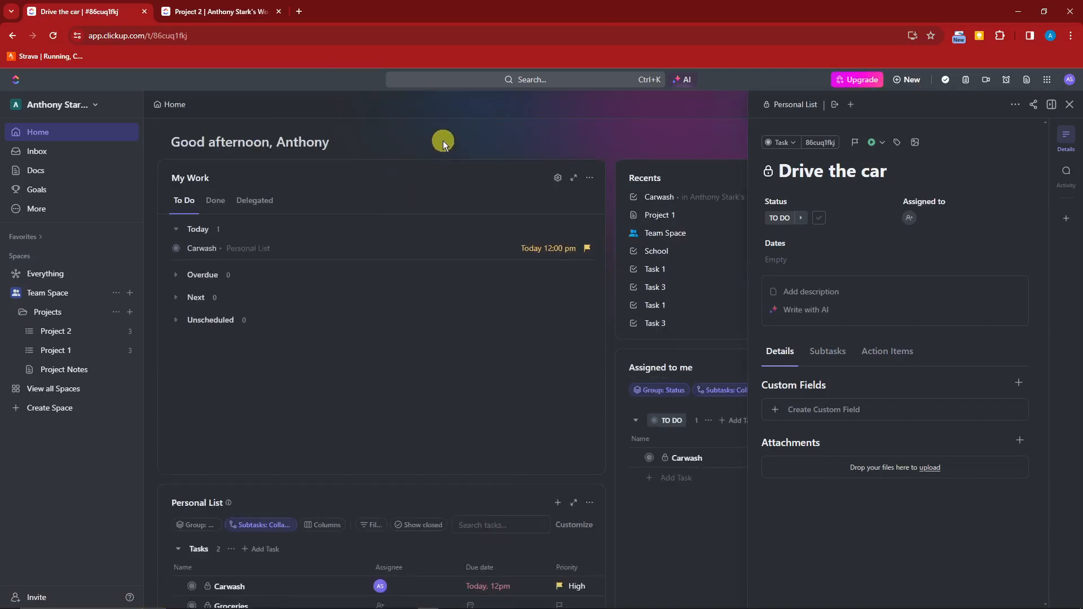
Close the task panel and have AI StandUp write a 7-day activity summary.
left_click(1070, 105)
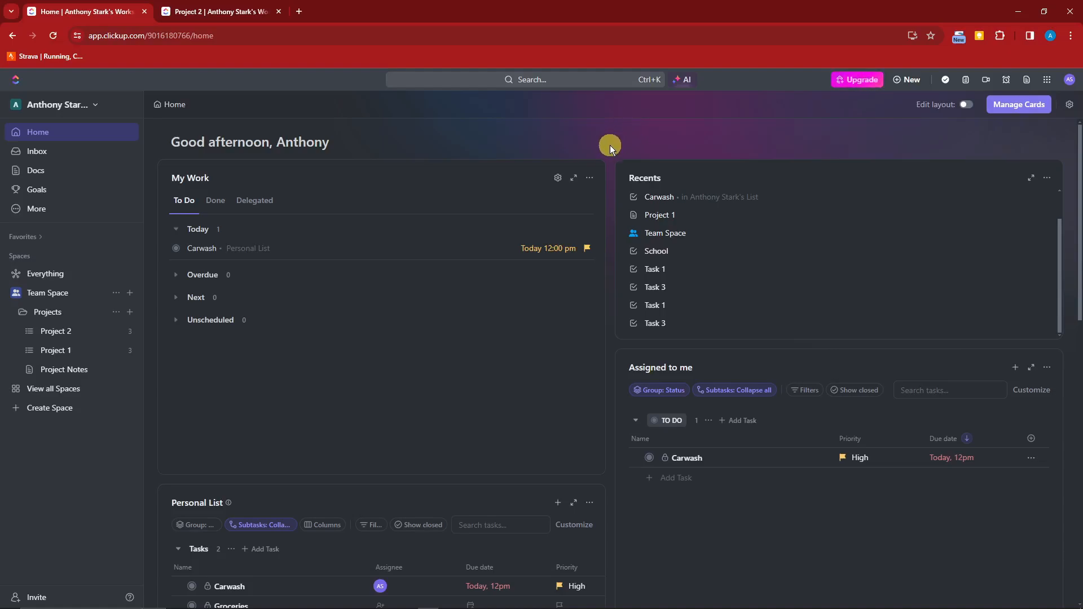
scroll(614, 184, "down", 4)
scroll(614, 183, "down", 8)
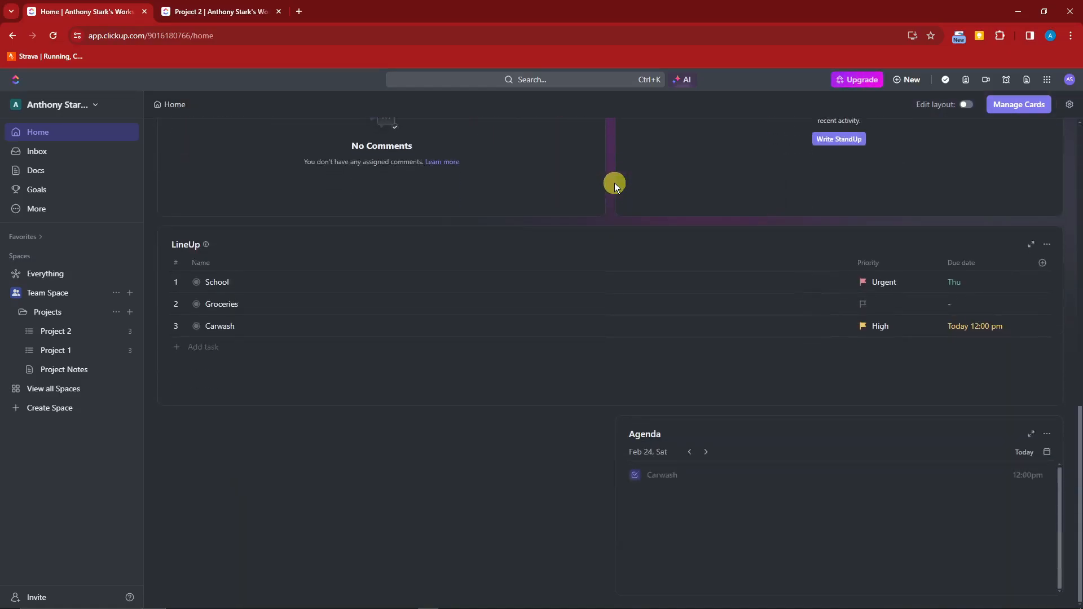
scroll(614, 183, "up", 5)
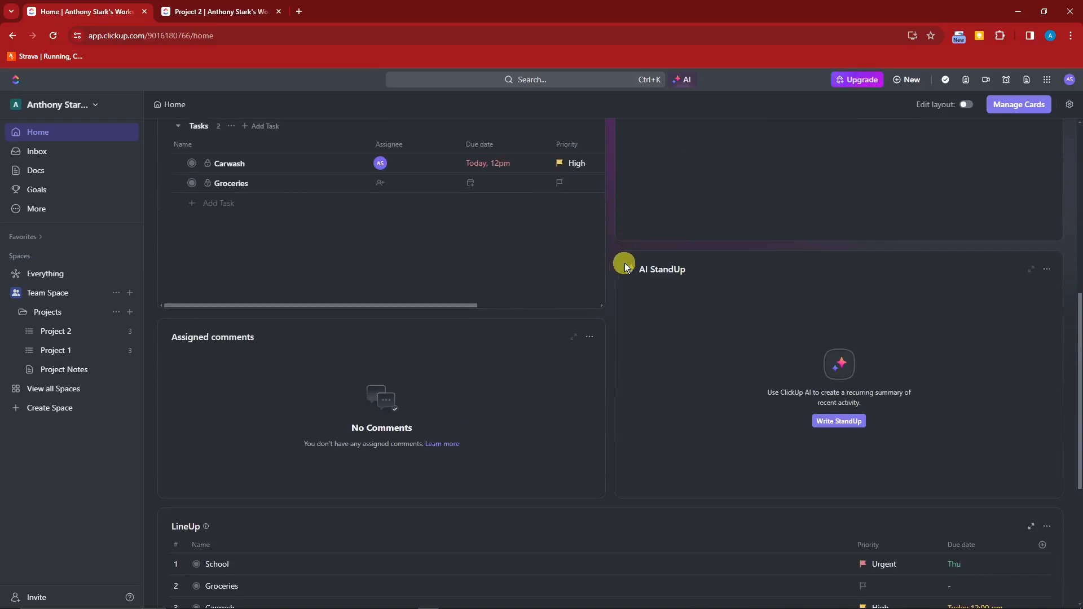
left_click(830, 423)
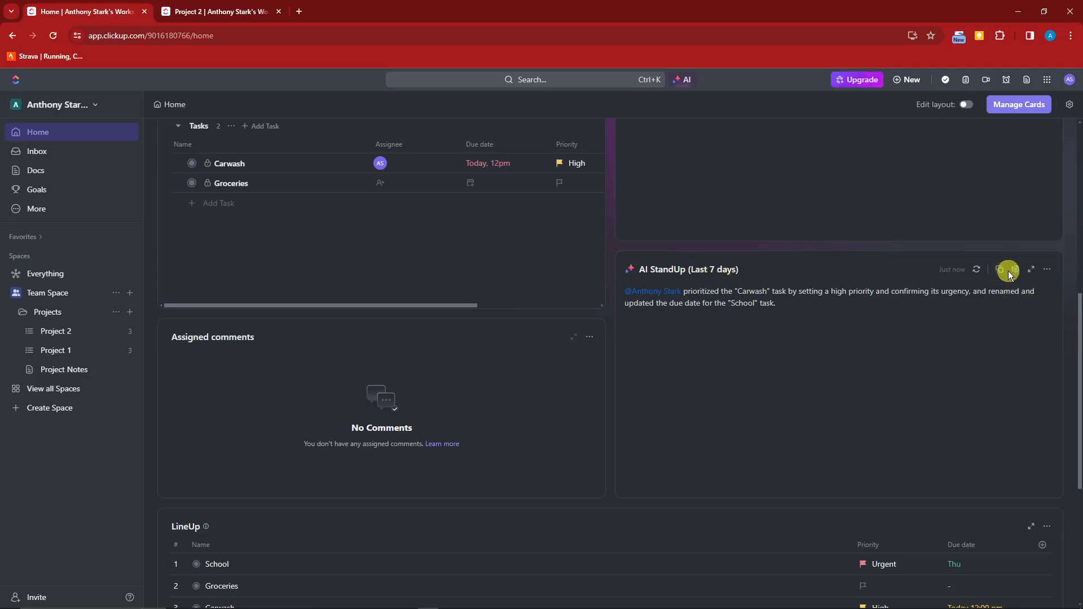
scroll(814, 439, "up", 8)
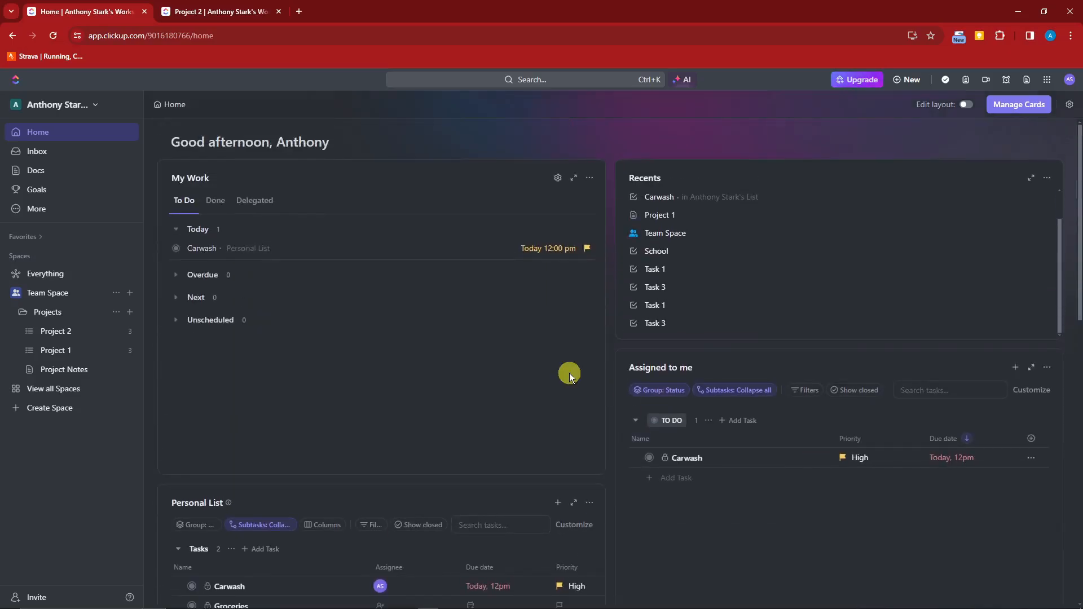
left_click(682, 80)
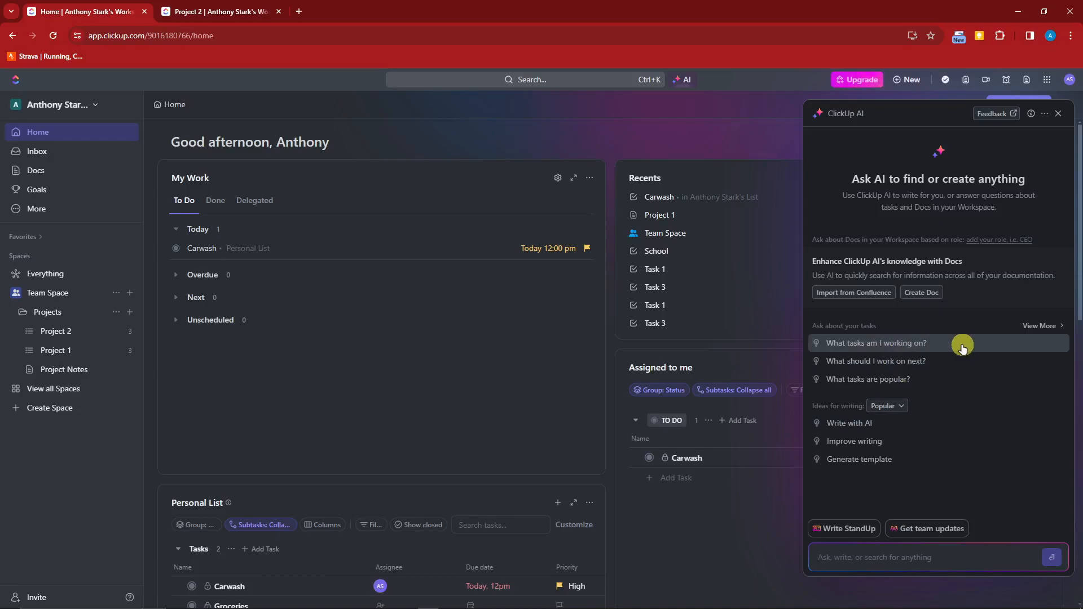
left_click(901, 406)
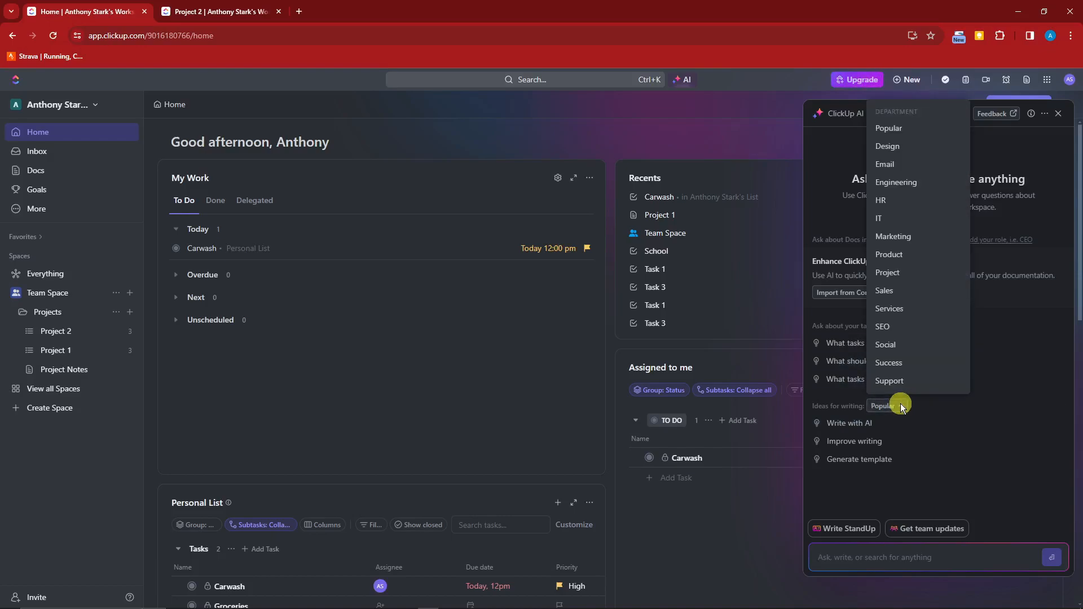
left_click(901, 404)
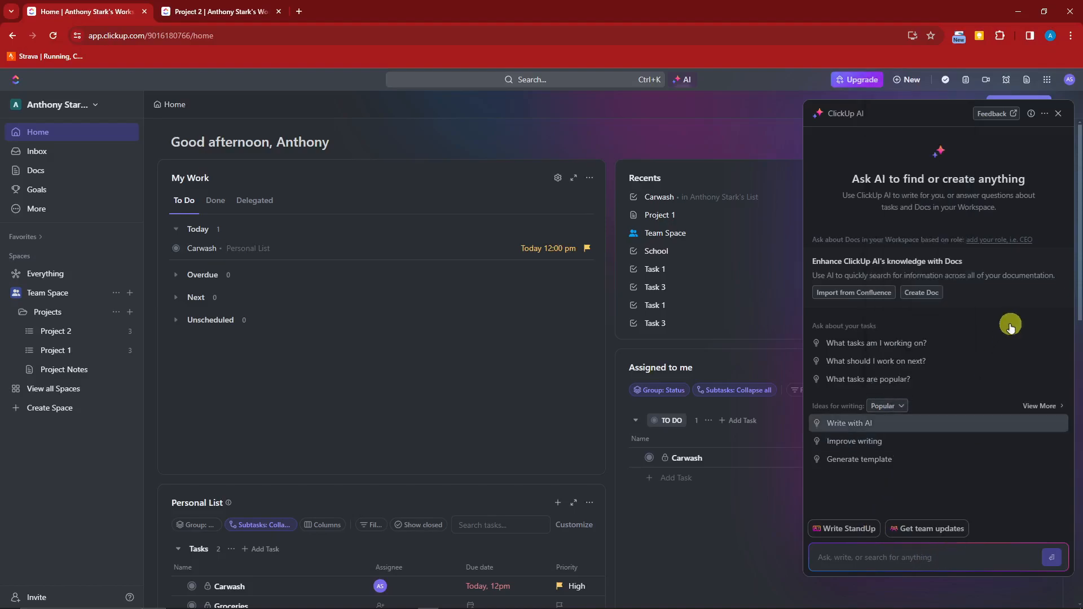
left_click(1060, 327)
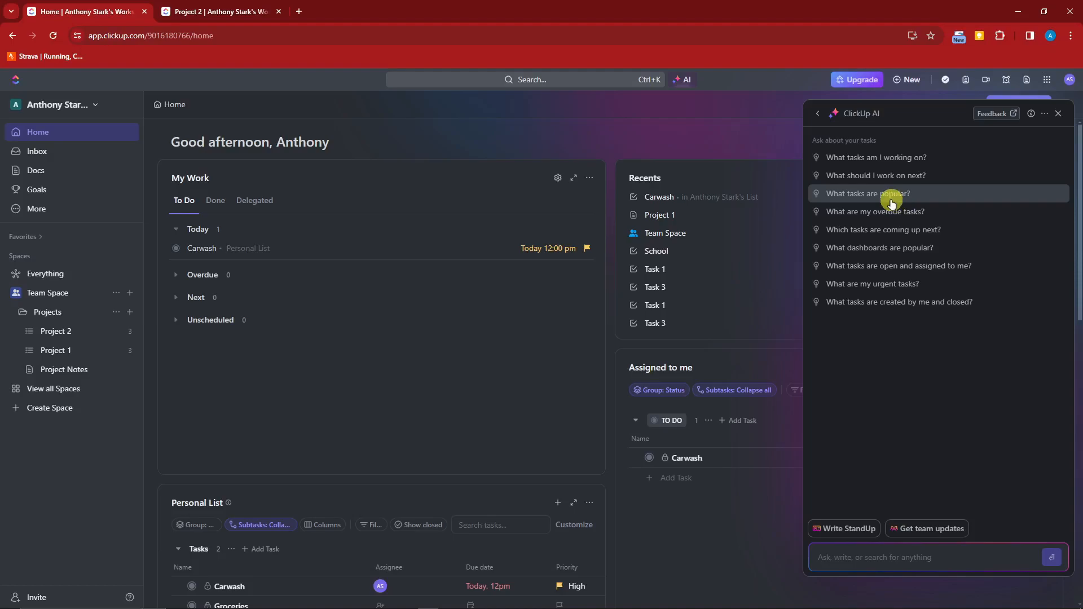
left_click(900, 283)
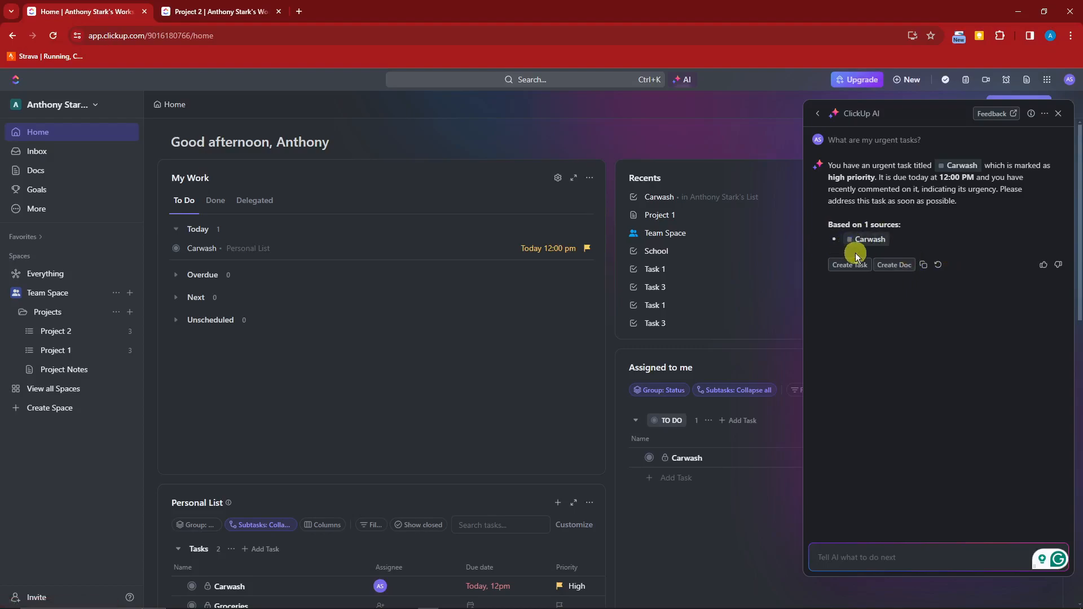
left_click(818, 115)
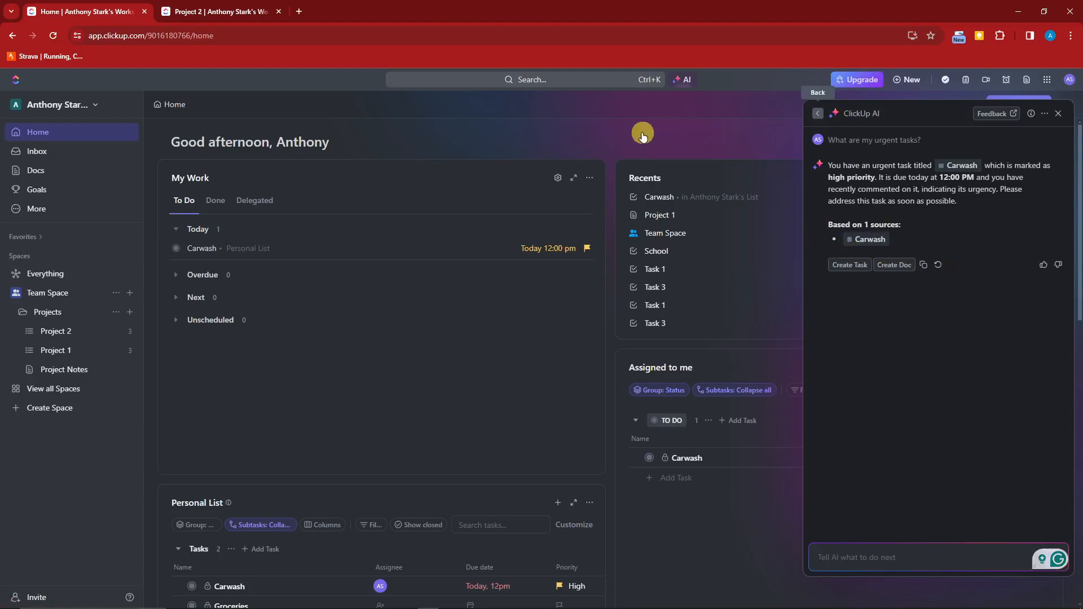
left_click(1058, 113)
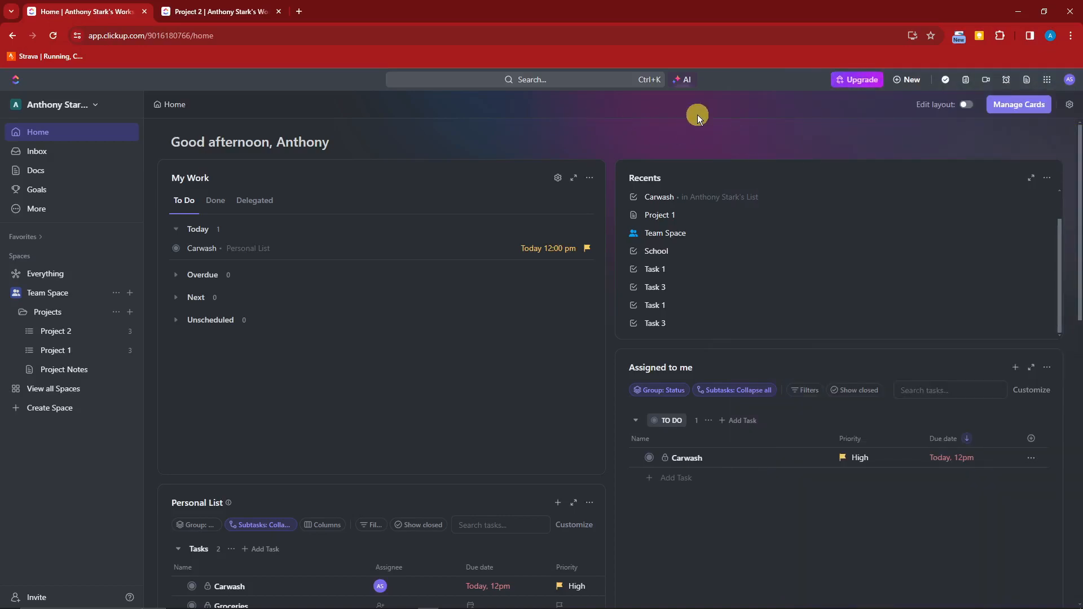
Open the Carwash task from the My Work card on Home.
scroll(384, 328, "down", 3)
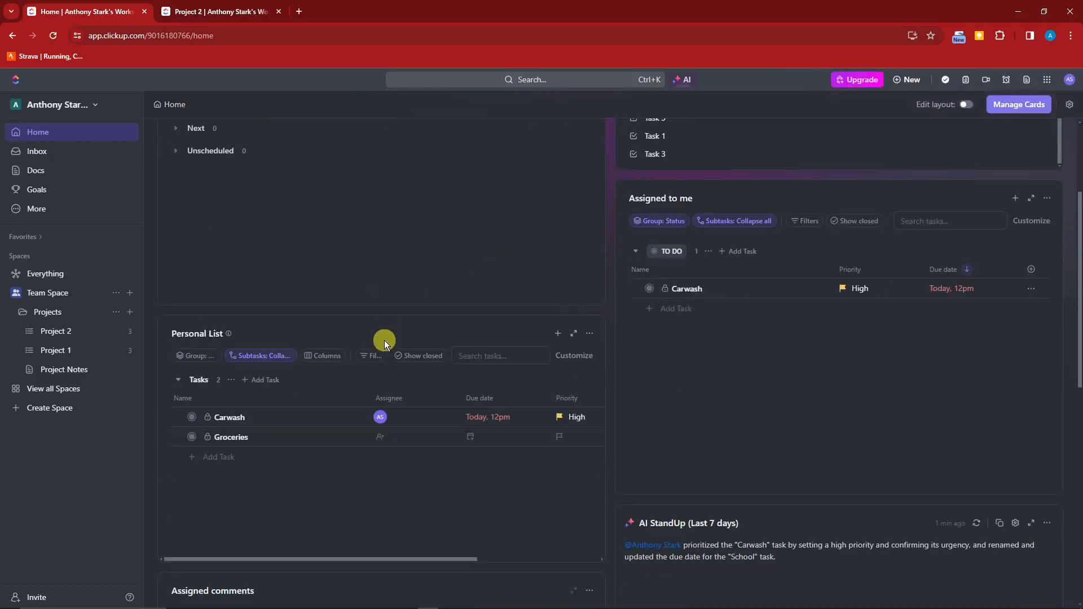
scroll(314, 400, "up", 3)
left_click(203, 248)
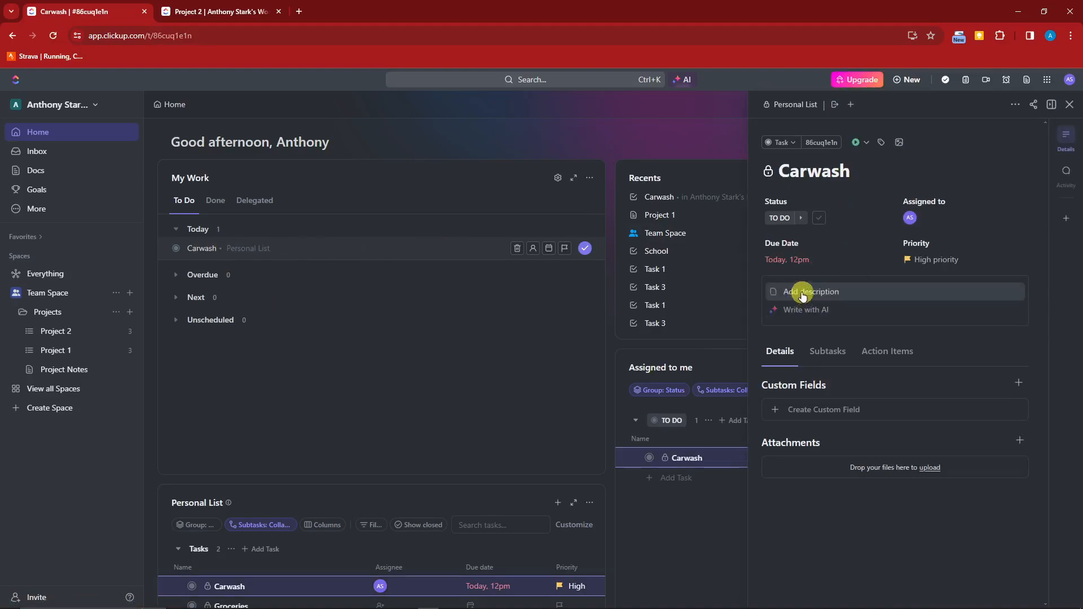
Generate AI text from 'tell me about carwash' with Friendly tone and Medium creativity.
left_click(866, 311)
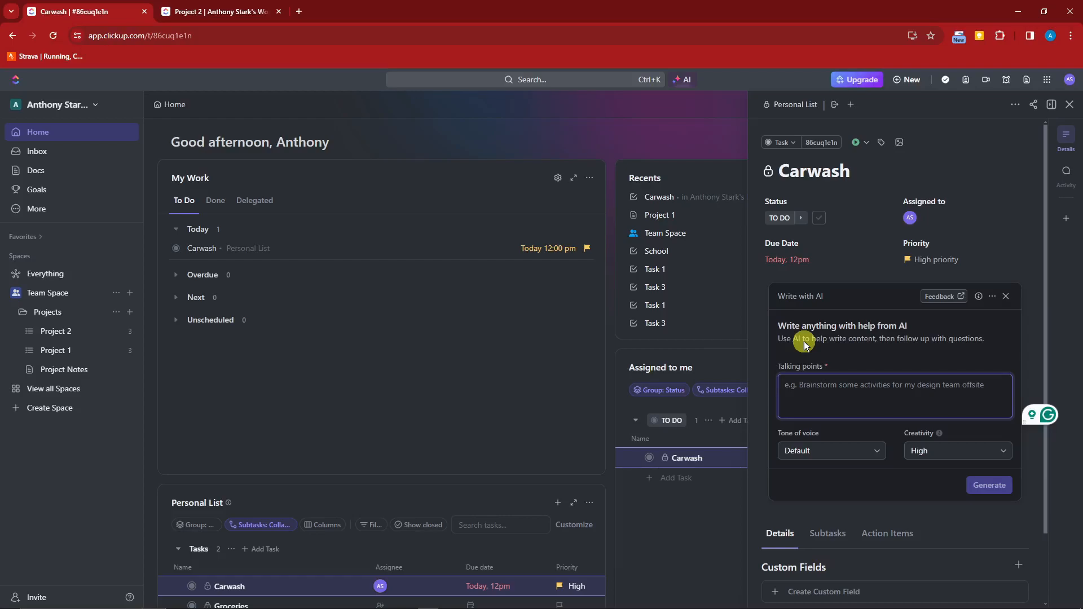
type("tell me about carwash")
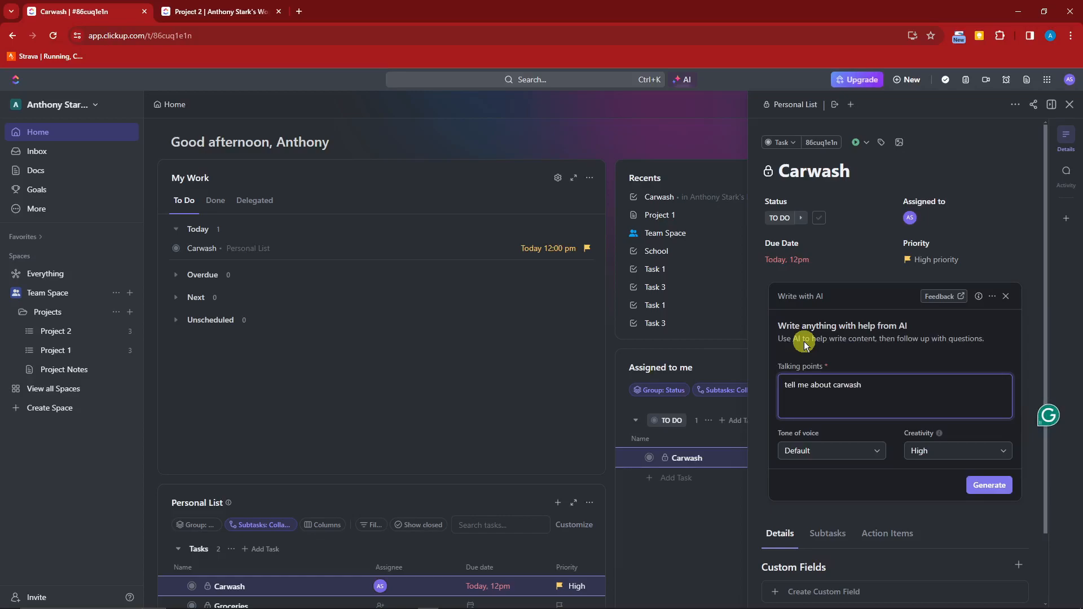
left_click(874, 451)
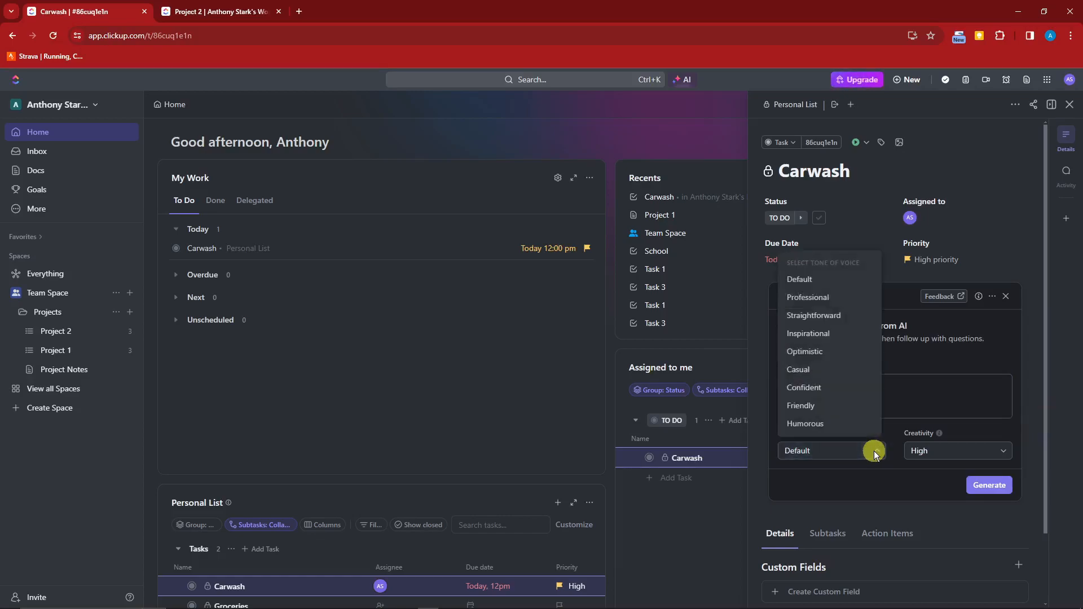
left_click(827, 406)
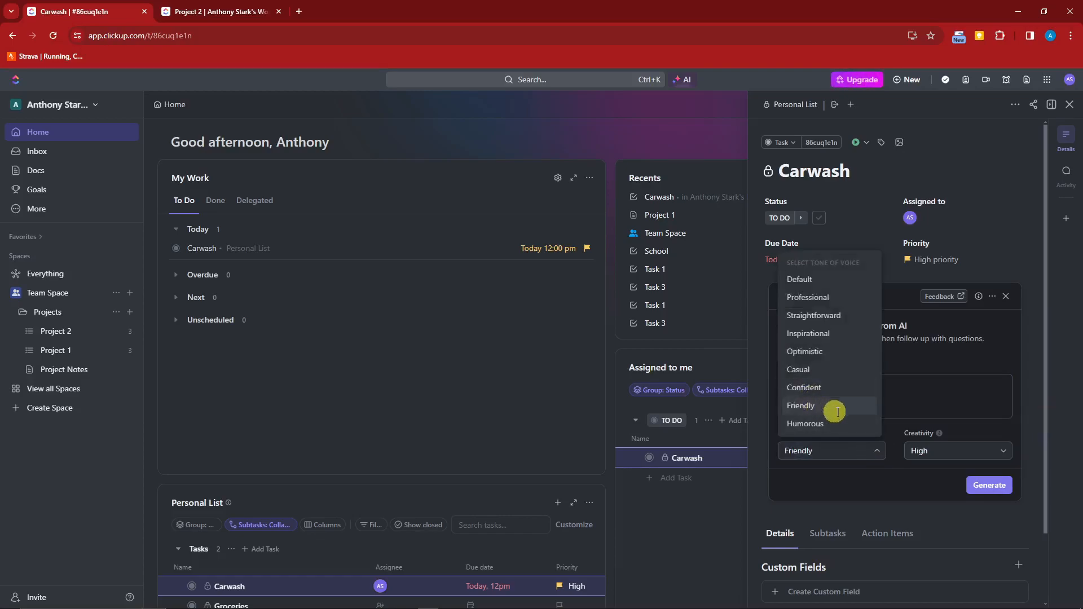
left_click(1008, 455)
left_click(959, 511)
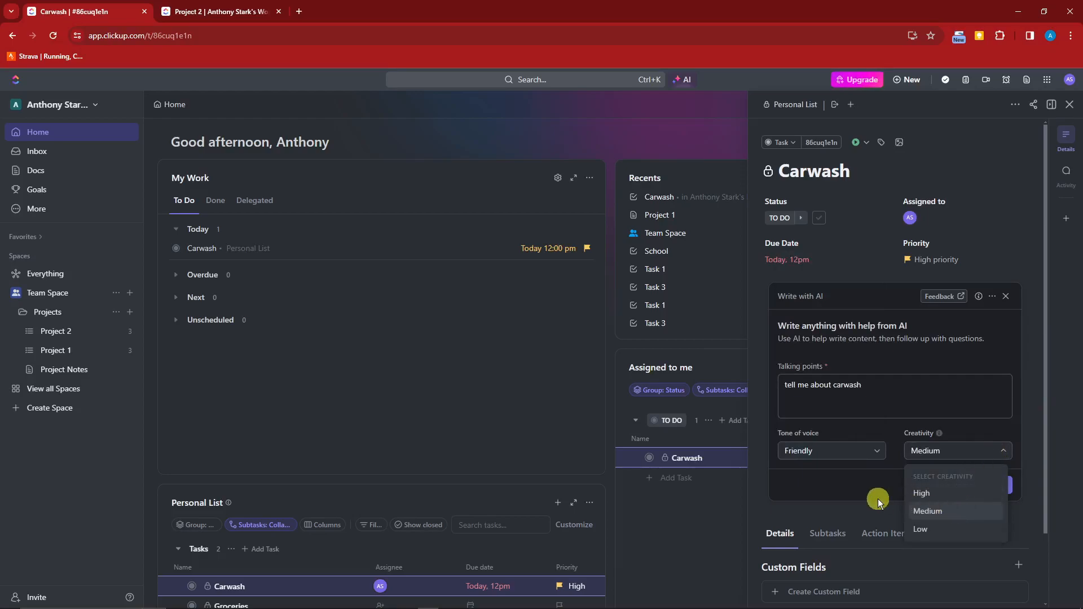
left_click(878, 498)
left_click(990, 486)
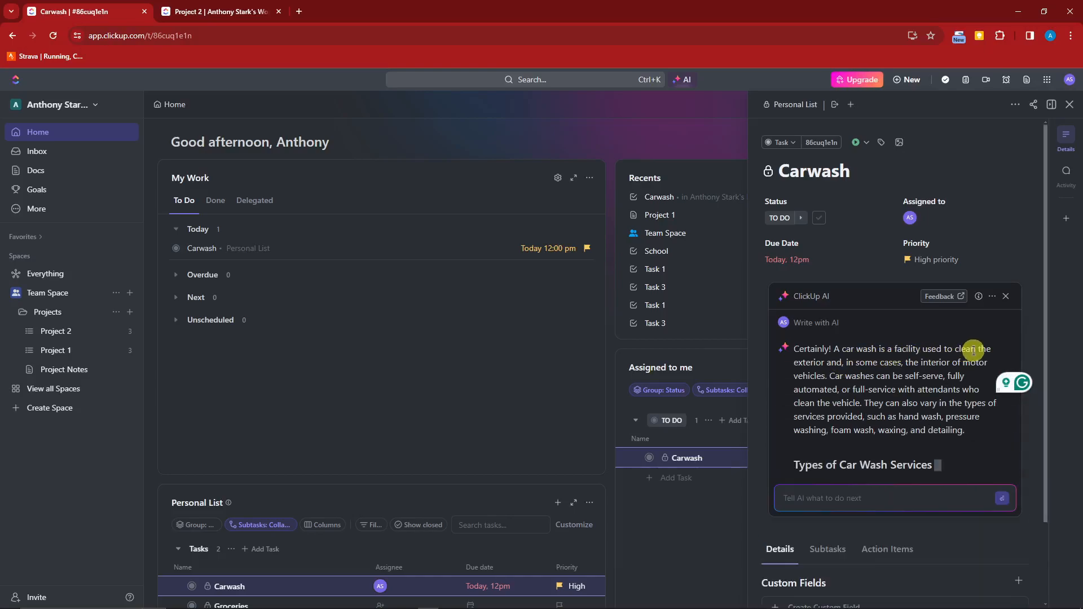
Read through the generated car wash write-up on service types and wash benefits.
scroll(851, 392, "down", 3)
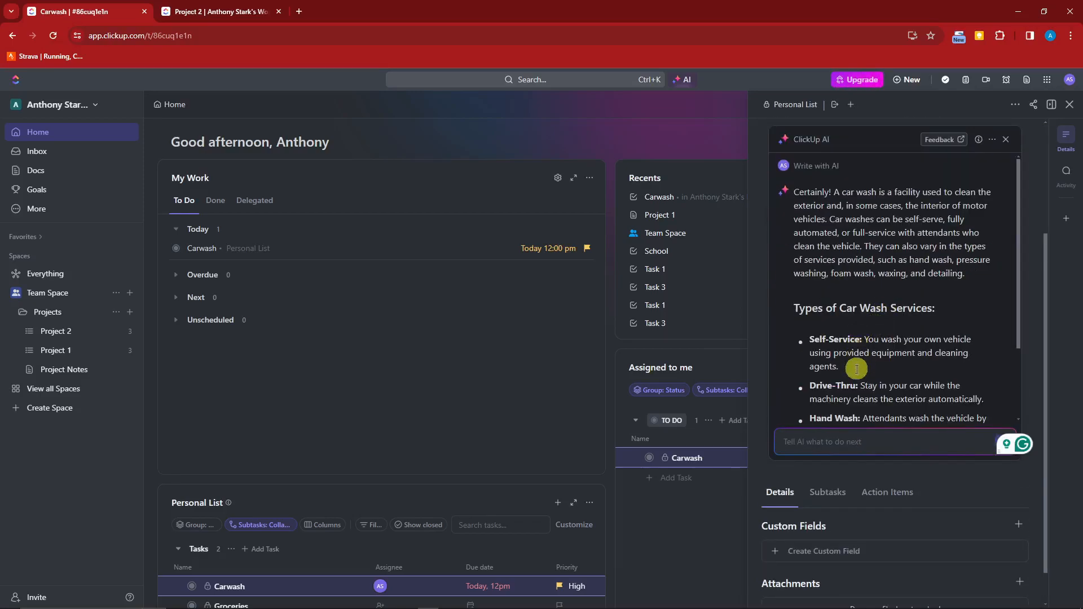
scroll(854, 347, "down", 3)
scroll(790, 347, "up", 3)
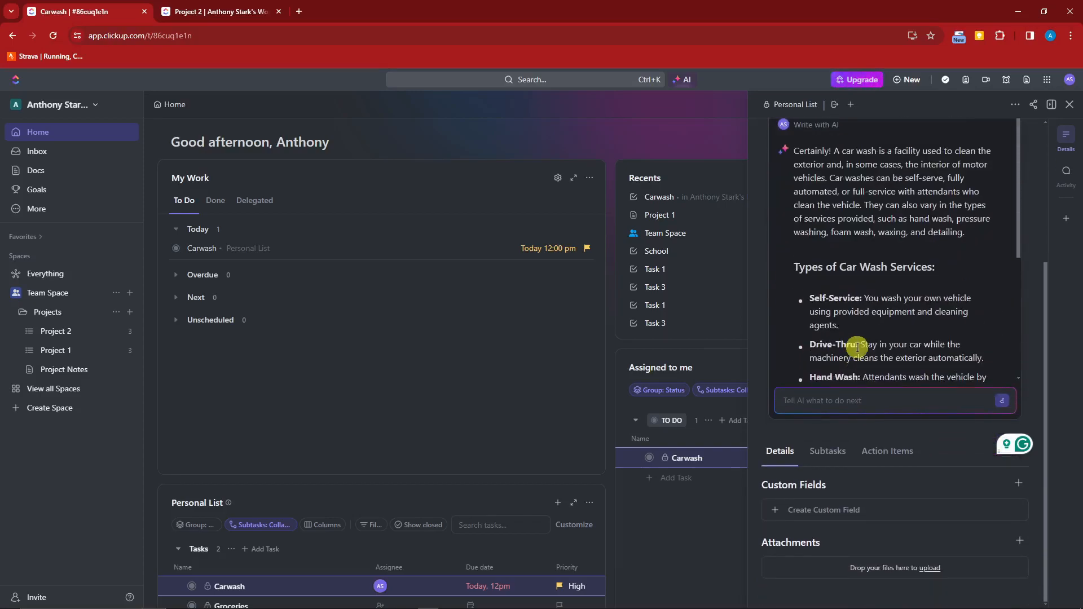
scroll(762, 367, "up", 5)
scroll(761, 370, "down", 1)
scroll(793, 367, "down", 5)
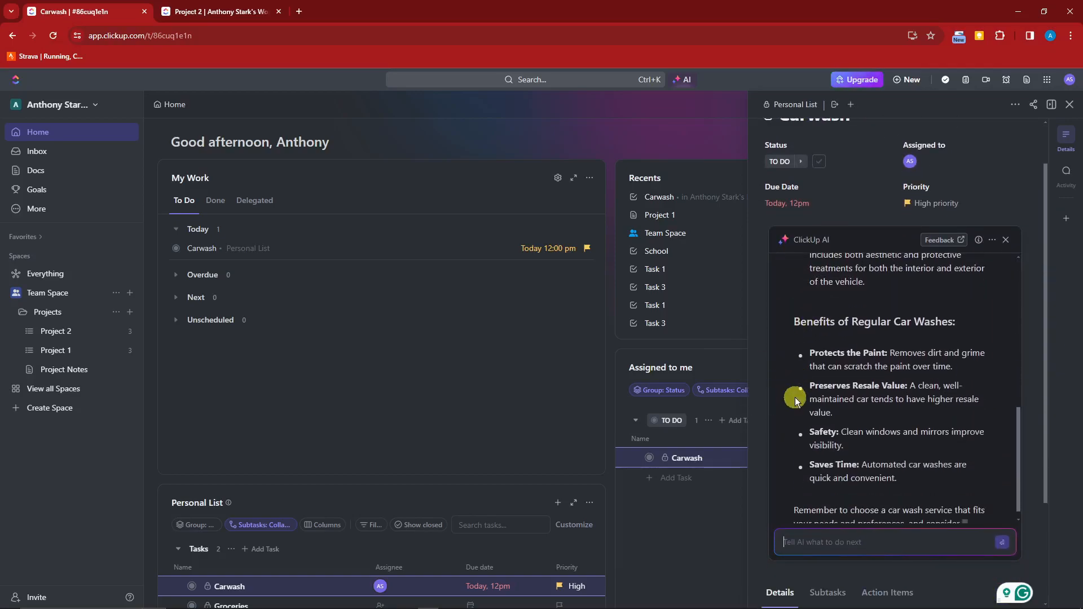
scroll(792, 411, "up", 3)
scroll(792, 411, "up", 5)
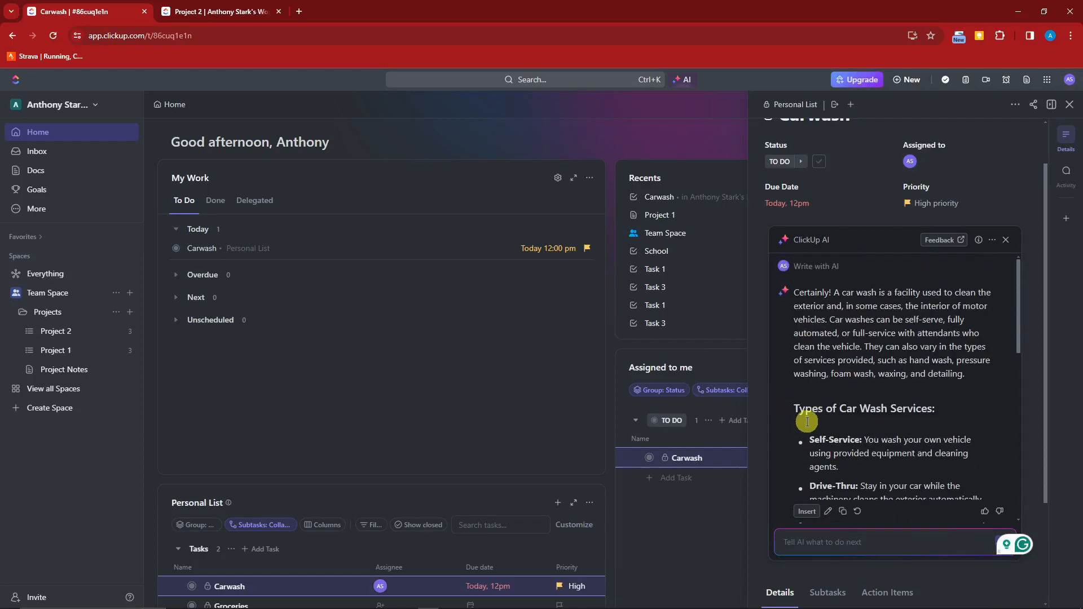
scroll(804, 463, "down", 10)
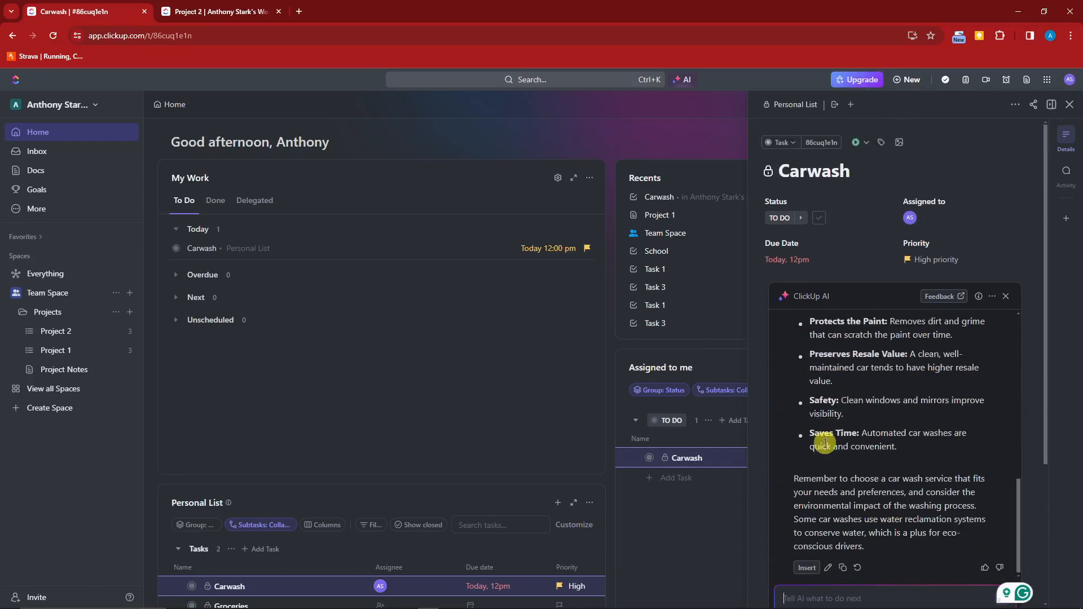
scroll(763, 404, "up", 1)
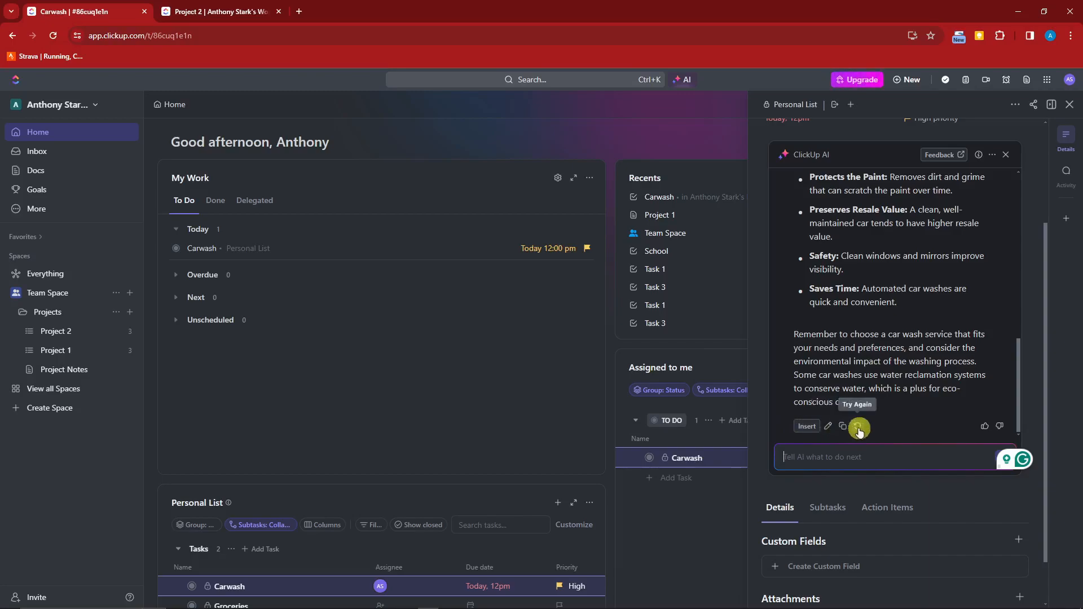
Insert the AI car-wash write-up as the Carwash task description, then close the task.
left_click(806, 427)
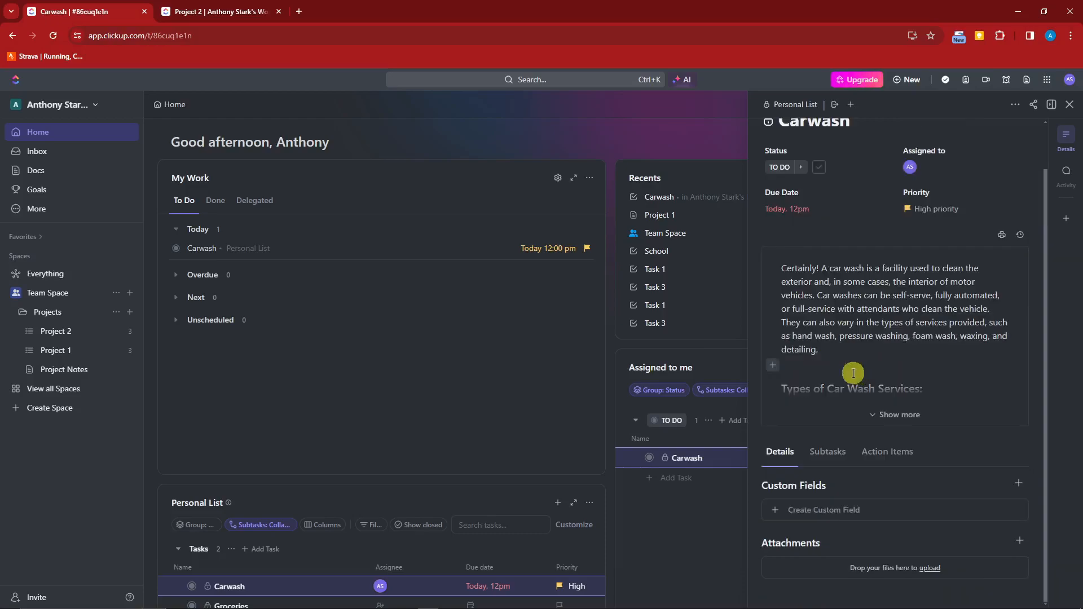
scroll(757, 404, "up", 1)
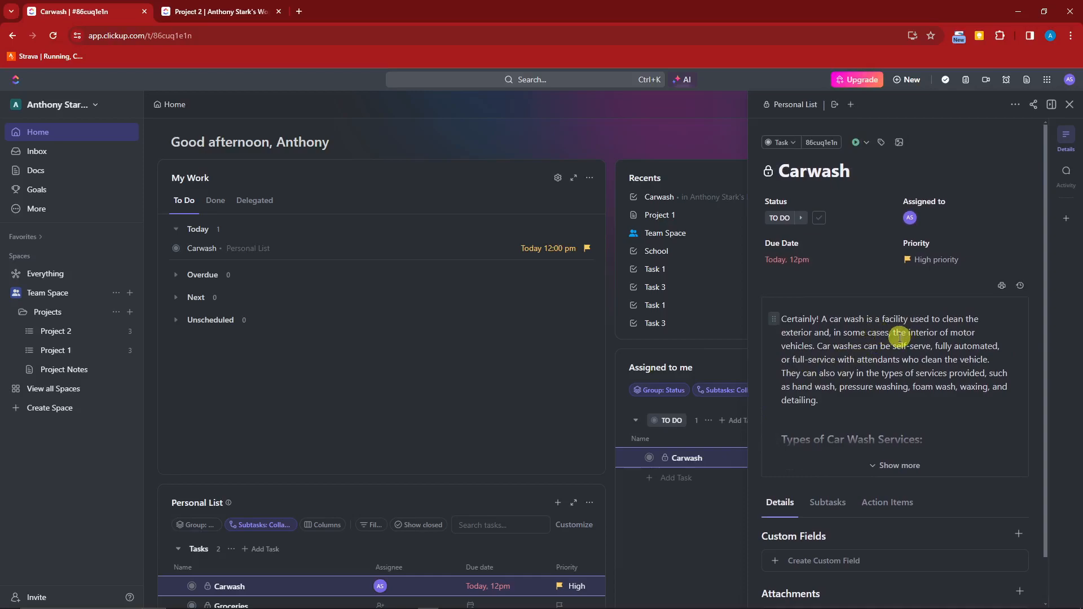
left_click(1067, 108)
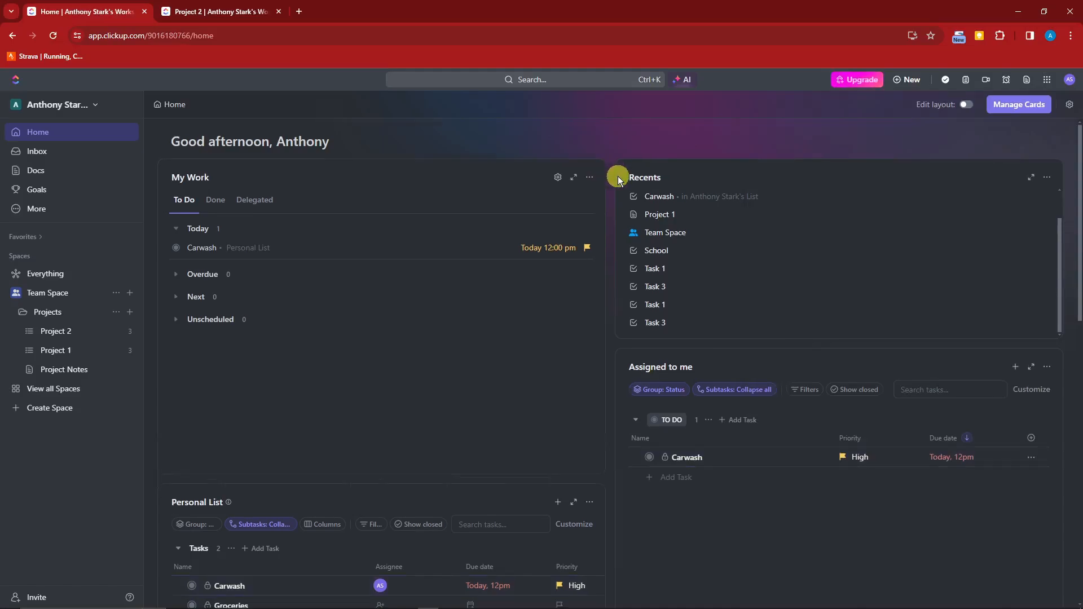
scroll(618, 176, "down", 15)
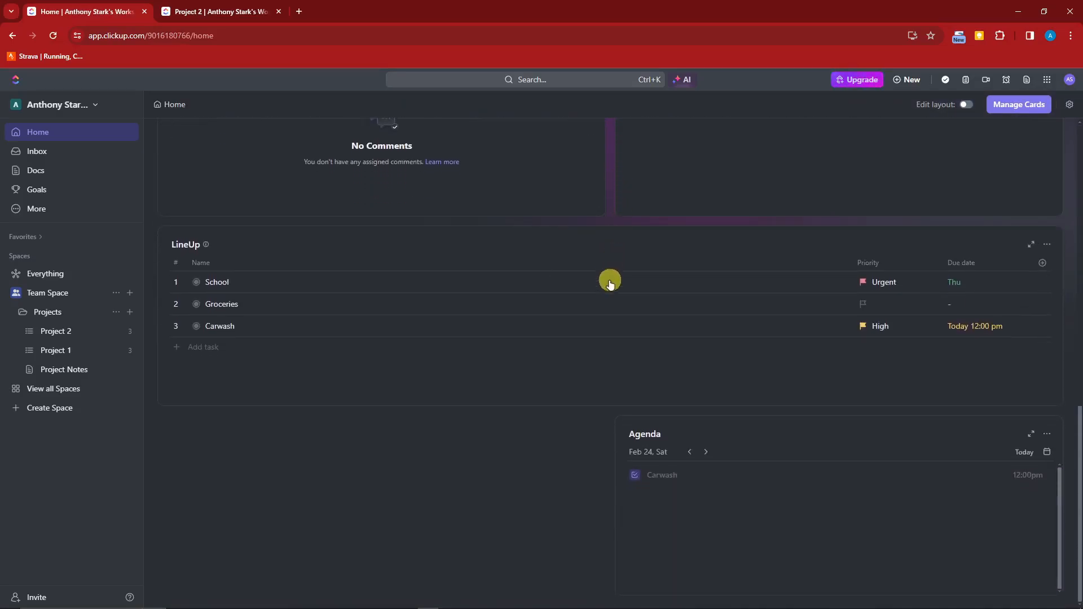
scroll(614, 288, "up", 15)
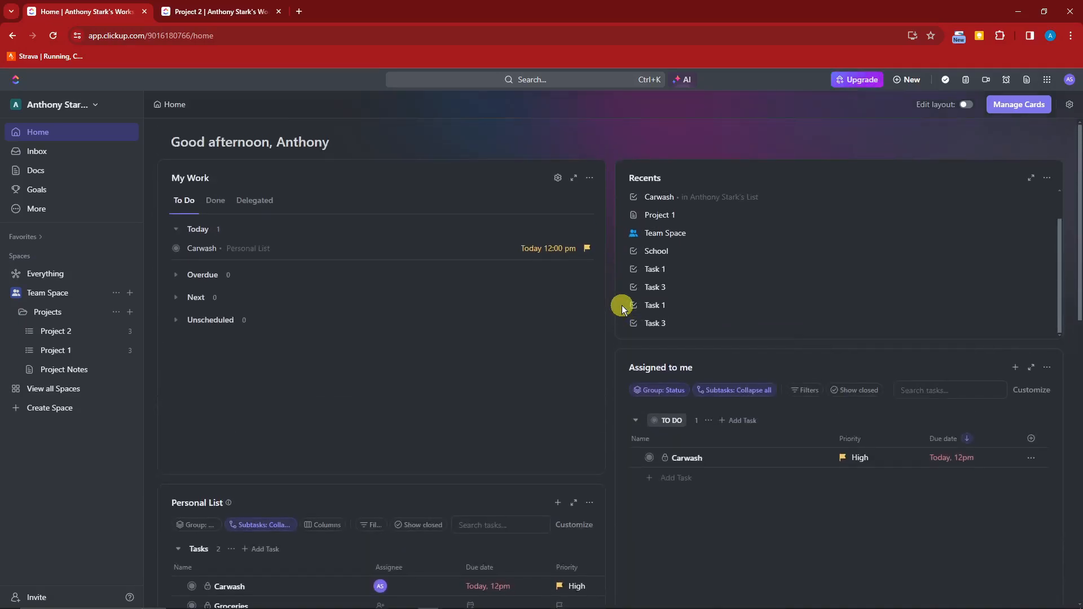